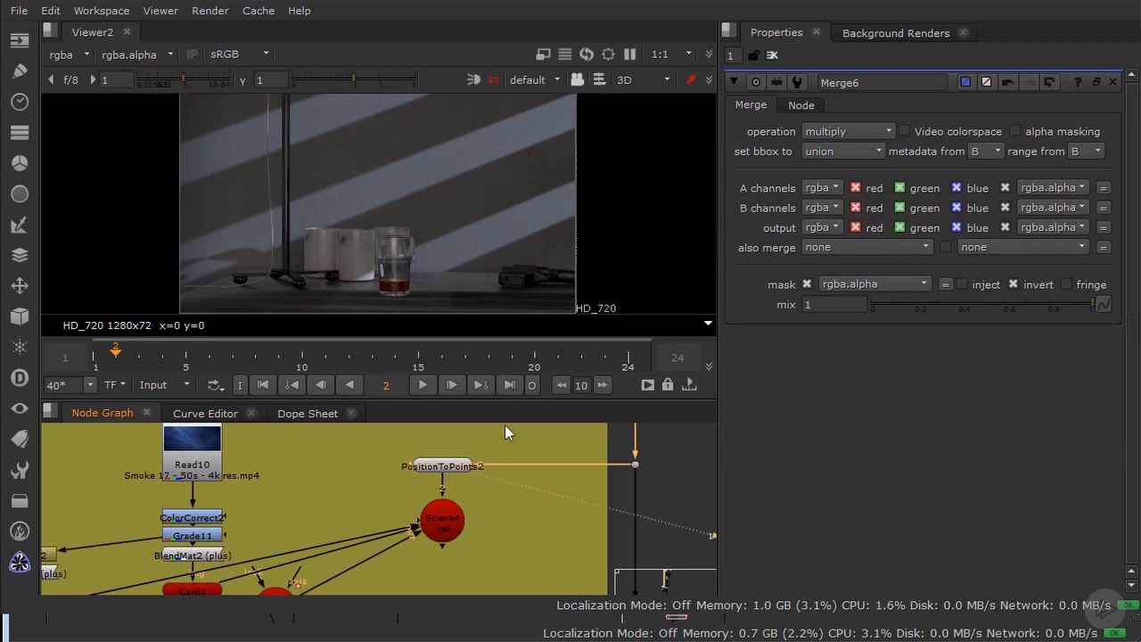
# Step: Show the Scene4 ref node in the 3D viewer, look through Camera1 and inspect the scene around it
pyautogui.keyDown('ctrl'); pyautogui.moveTo(425, 173); pyautogui.dragTo(645, 166); pyautogui.keyUp('ctrl')
pyautogui.keyDown('ctrl'); pyautogui.moveTo(246, 173); pyautogui.dragTo(294, 168); pyautogui.keyUp('ctrl')
pyautogui.click(450, 530)
pyautogui.press('1')
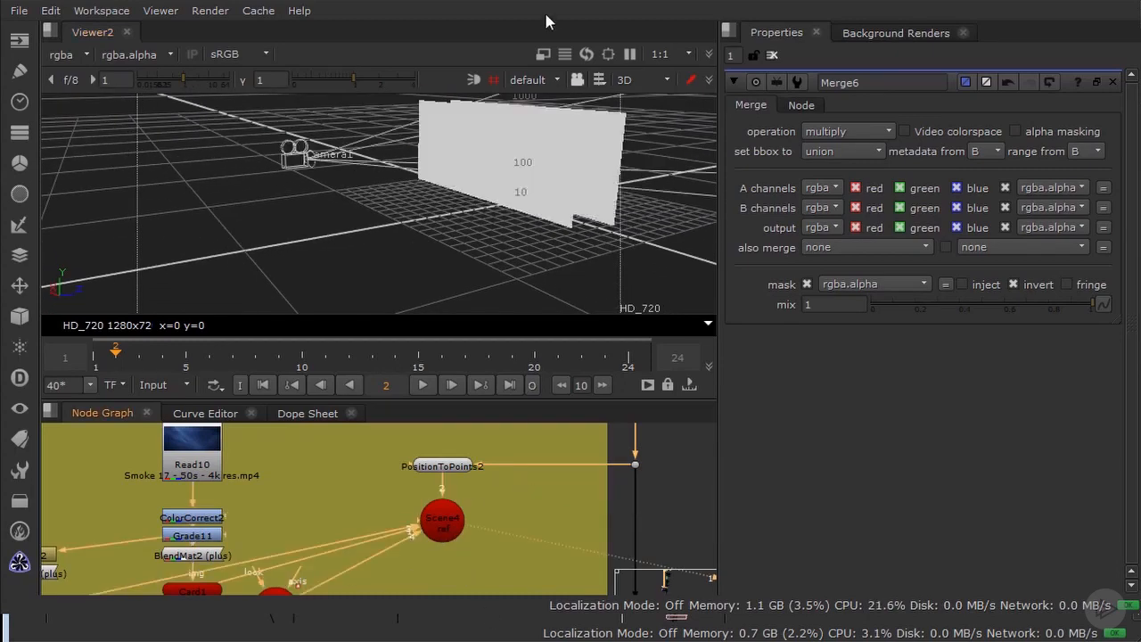
pyautogui.click(530, 79)
pyautogui.click(550, 141)
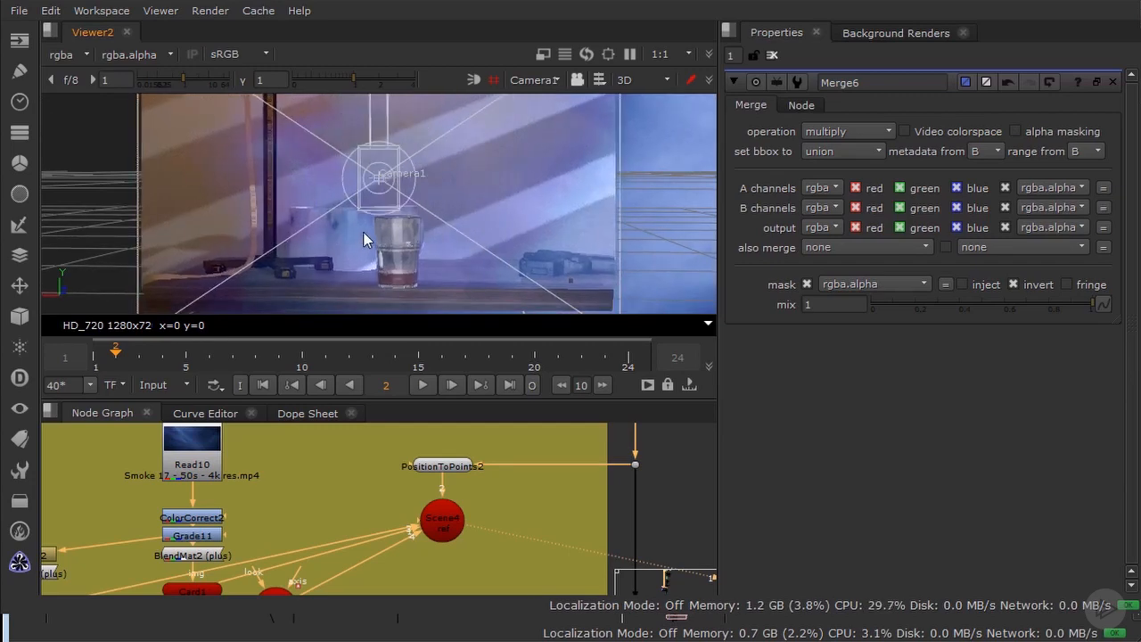
pyautogui.keyDown('ctrl'); pyautogui.moveTo(389, 216); pyautogui.dragTo(473, 214); pyautogui.keyUp('ctrl')
# Step: Open the properties of Card1 and Card2 and examine where the cards sit in front of the camera
pyautogui.moveTo(285, 481); pyautogui.dragTo(449, 405, button='middle')
pyautogui.click(368, 511)
pyautogui.doubleClick(370, 515)
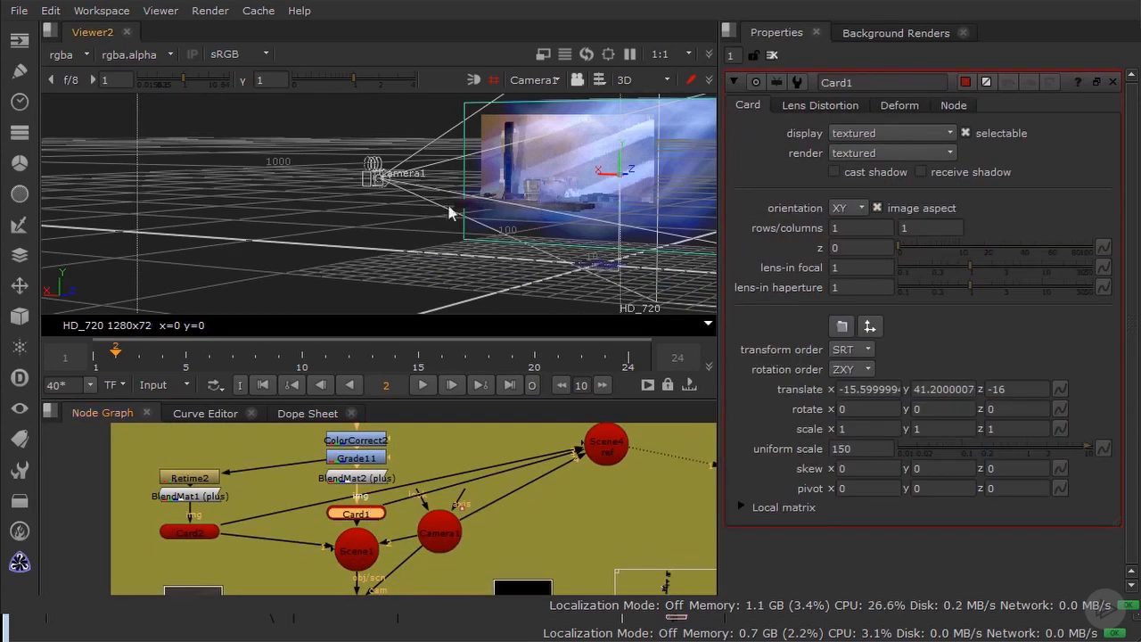
pyautogui.keyDown('ctrl'); pyautogui.moveTo(450, 212); pyautogui.dragTo(531, 216); pyautogui.keyUp('ctrl')
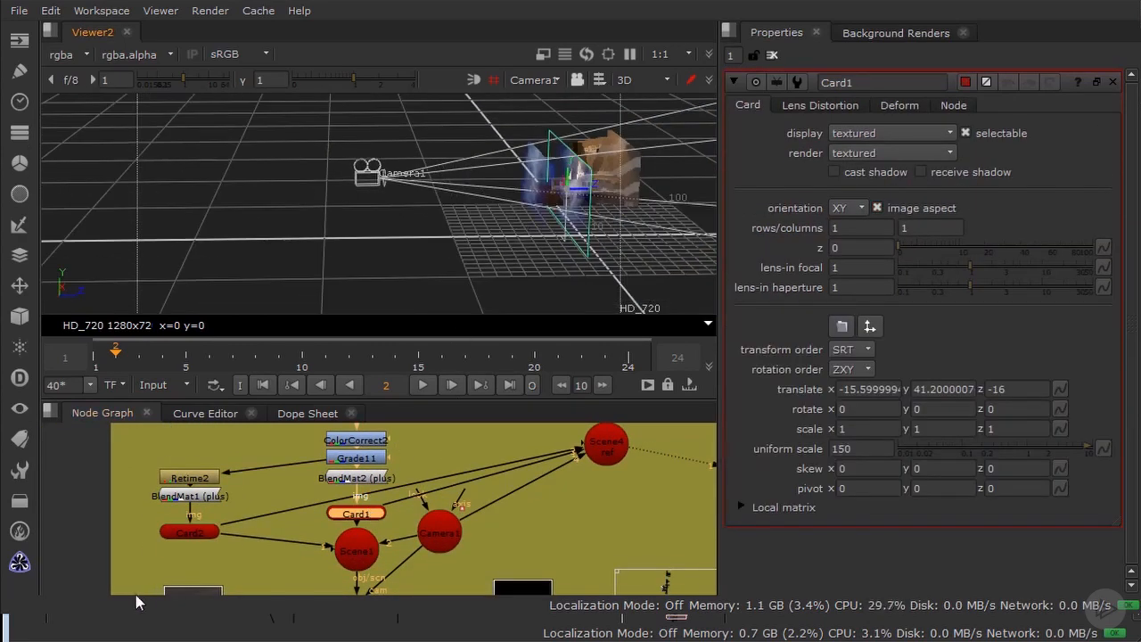
pyautogui.doubleClick(196, 533)
# Step: View the Read10 smoke clip, play it back and move to frame 198
pyautogui.moveTo(286, 520); pyautogui.dragTo(217, 617, button='middle')
pyautogui.click(302, 466)
pyautogui.press('2')
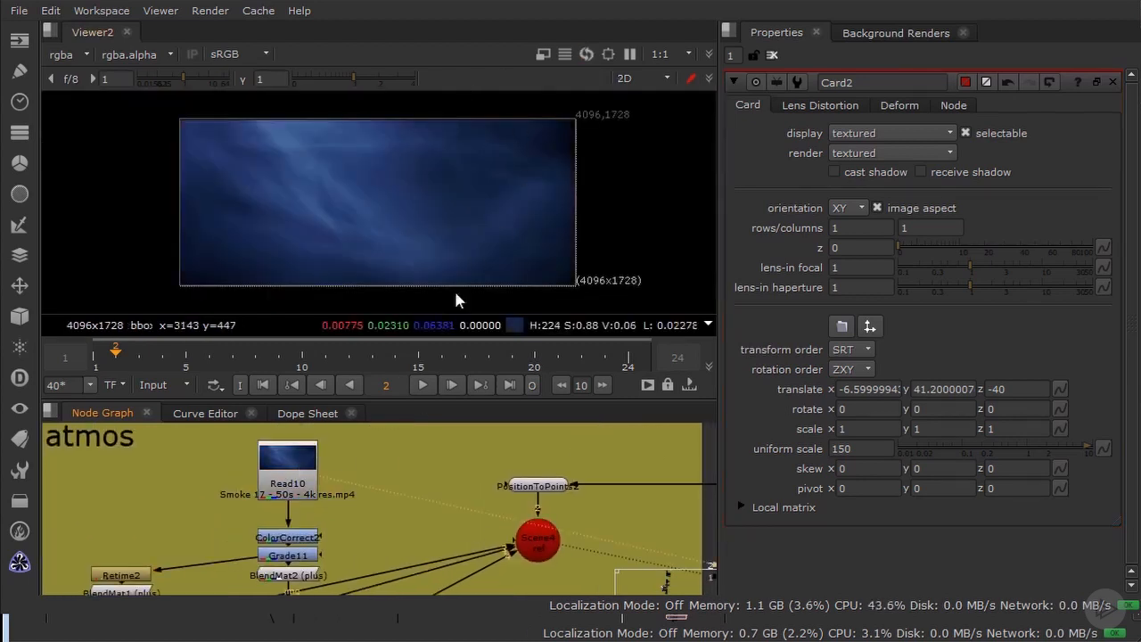
pyautogui.click(427, 382)
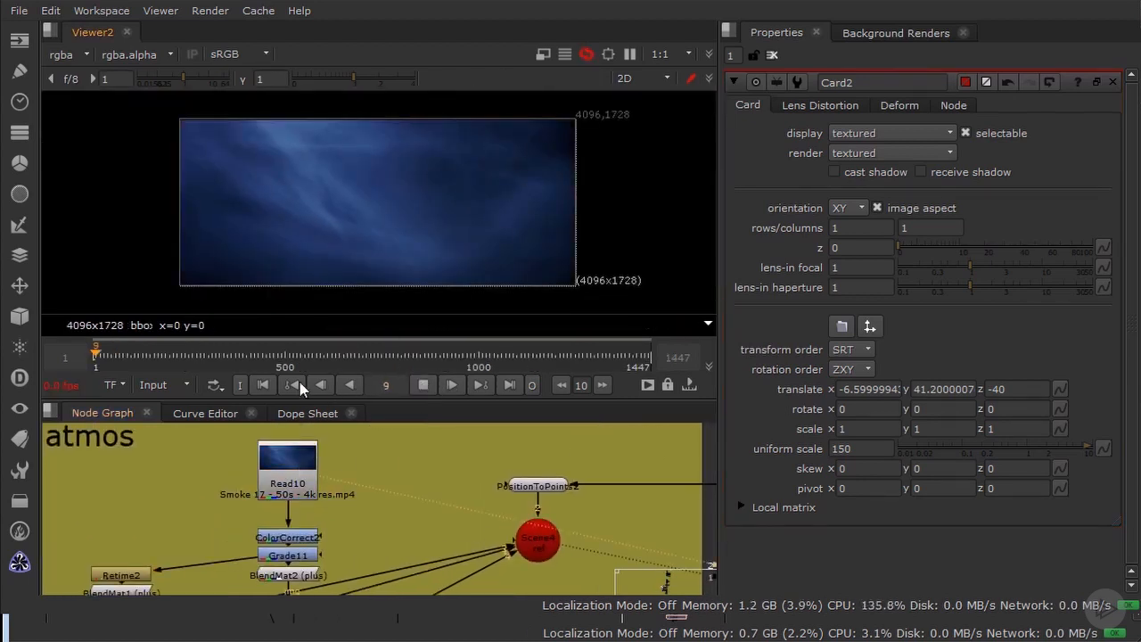
pyautogui.click(156, 361)
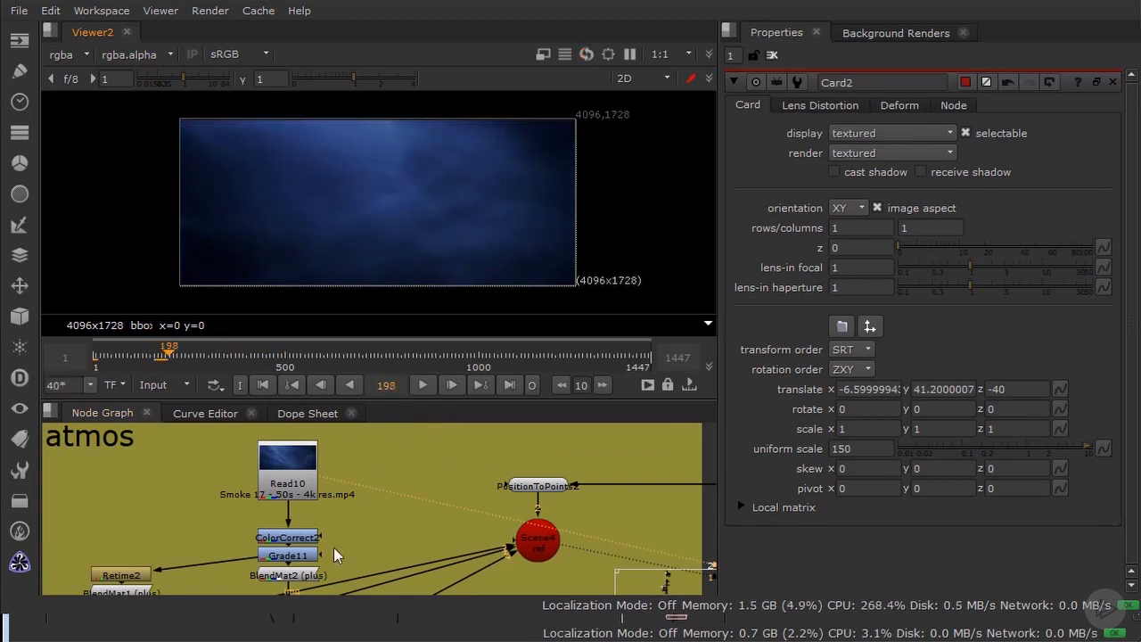
# Step: Check the smoke after the ColorCorrect2 node and after the Grade11 node in the viewer
pyautogui.moveTo(333, 547); pyautogui.dragTo(366, 486, button='middle')
pyautogui.scroll(2, 336, 476)
pyautogui.moveTo(324, 480); pyautogui.dragTo(326, 465)
pyautogui.press('2')
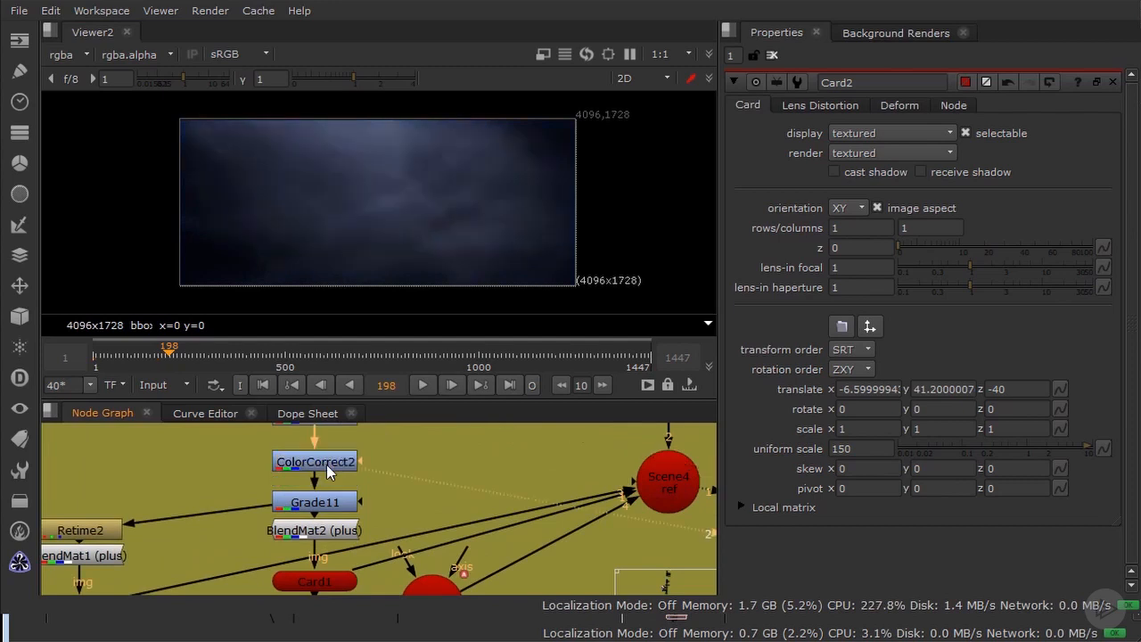
pyautogui.click(315, 501)
pyautogui.press('2')
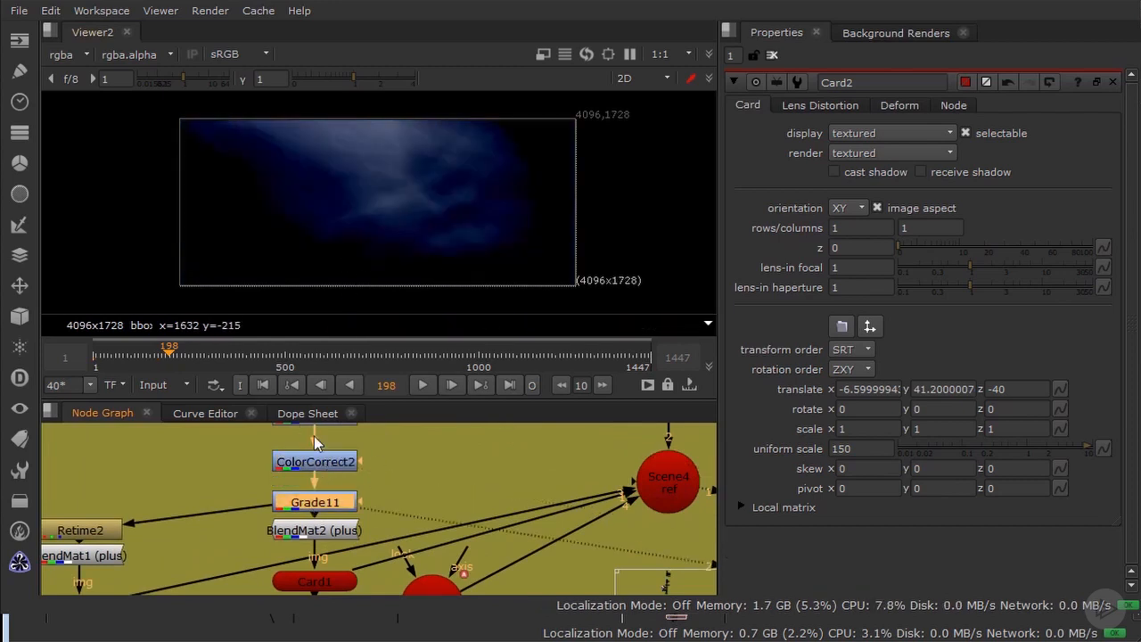
# Step: Disable the BlendMat2 and BlendMat1 nodes above the two smoke cards
pyautogui.moveTo(333, 509); pyautogui.dragTo(378, 465, button='middle')
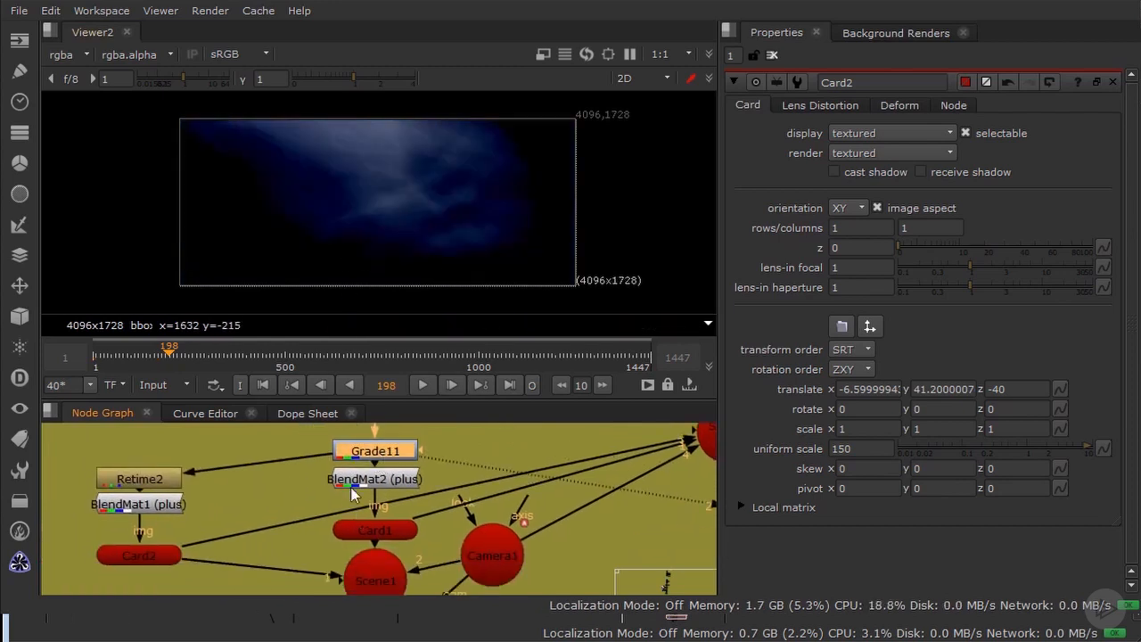
pyautogui.click(359, 481)
pyautogui.press('d')
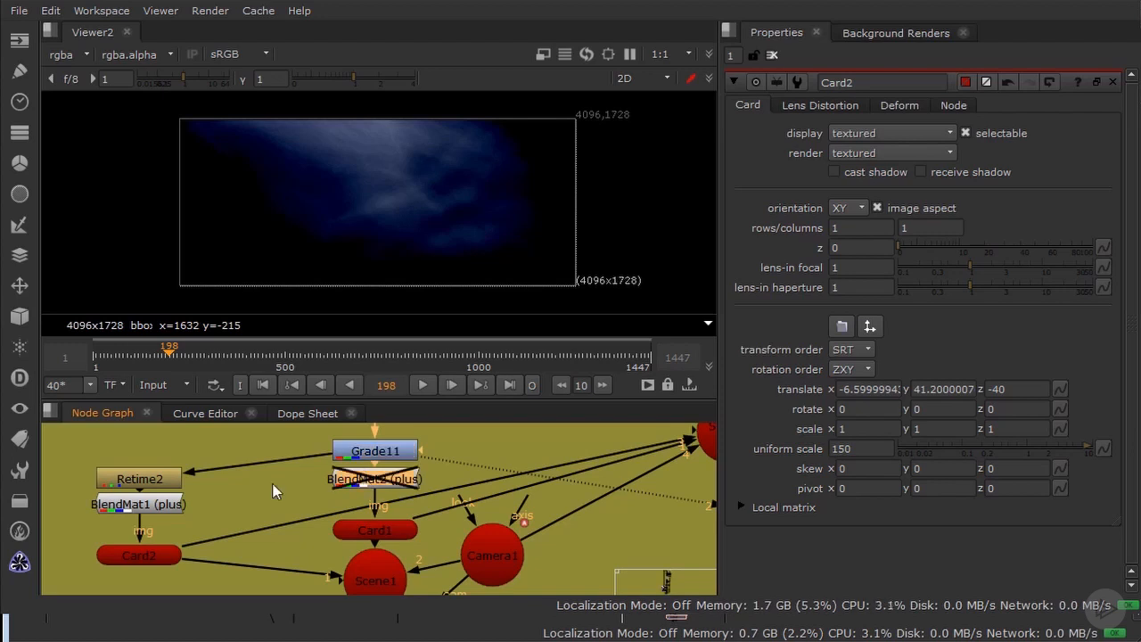
pyautogui.click(143, 504)
pyautogui.press('d')
# Step: View the ScanlineRender1 output at frame 9
pyautogui.moveTo(350, 554); pyautogui.dragTo(314, 421, button='middle')
pyautogui.click(361, 523)
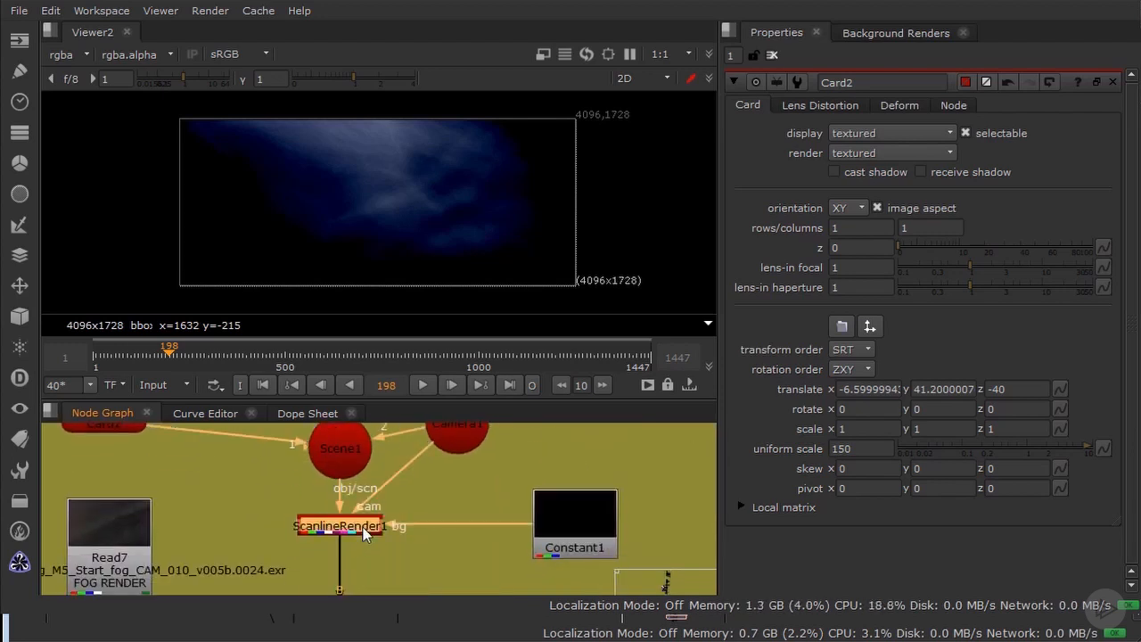
pyautogui.press('1')
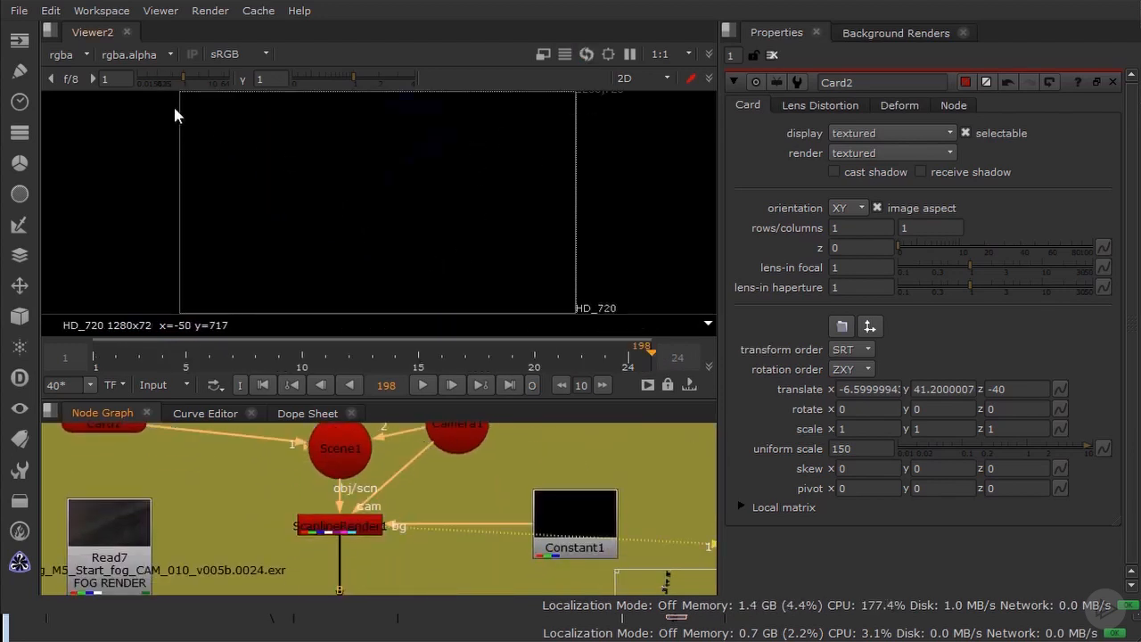
pyautogui.click(289, 354)
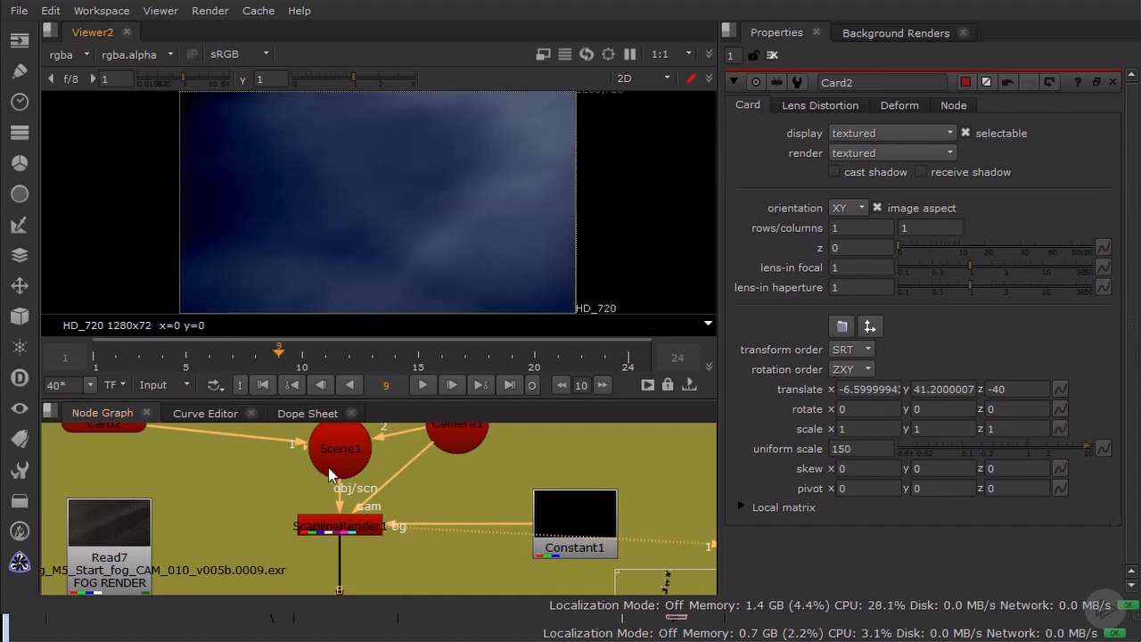
# Step: Toggle Card2 off and back on to compare its contribution to the render without blending
pyautogui.moveTo(270, 540); pyautogui.dragTo(286, 565, button='middle')
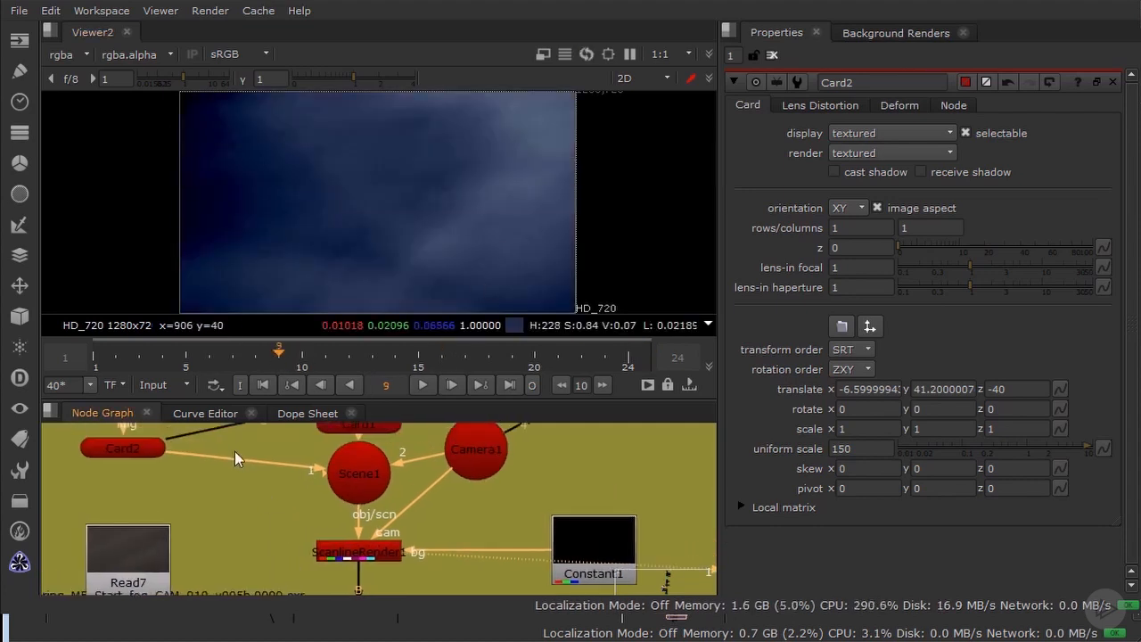
pyautogui.moveTo(235, 451); pyautogui.dragTo(246, 492, button='middle')
pyautogui.click(142, 485)
pyautogui.press('d')
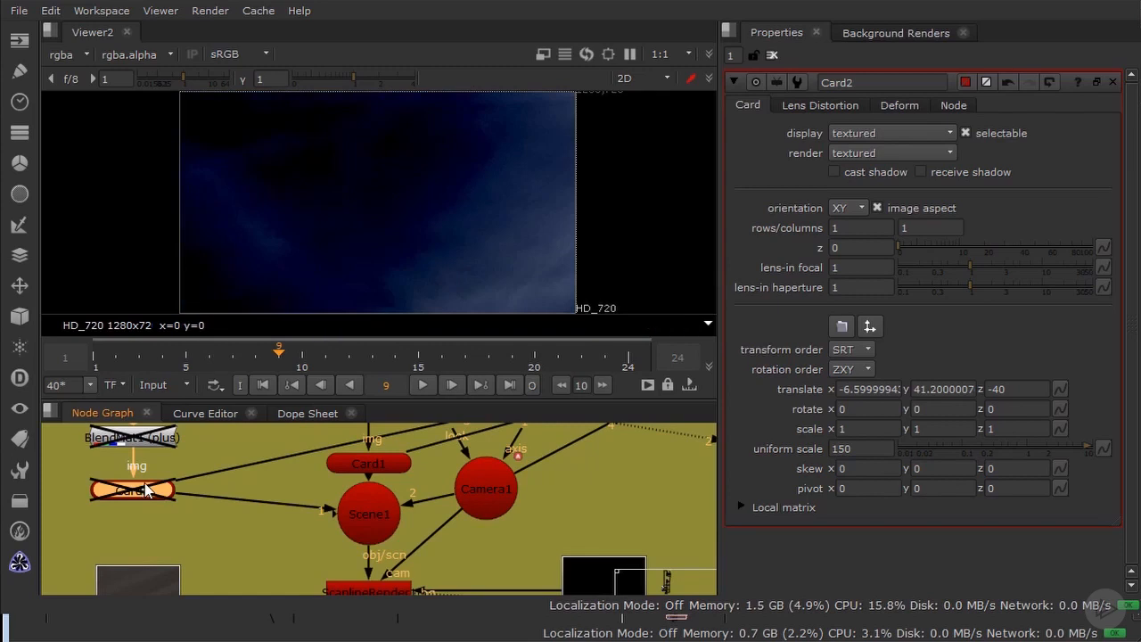
pyautogui.press('d')
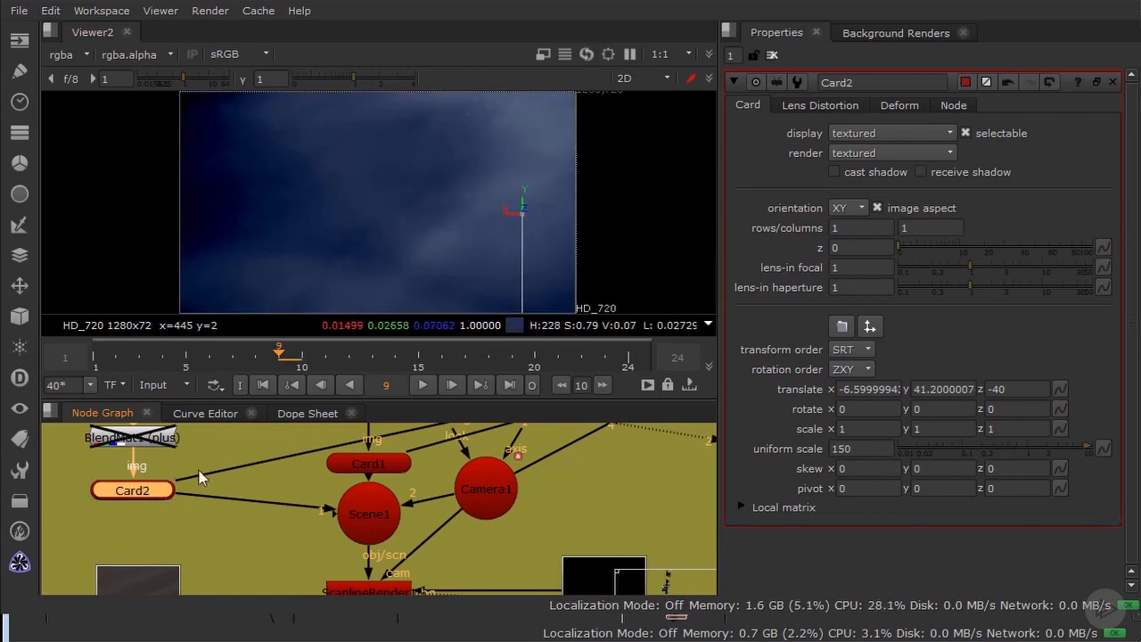
# Step: Re-enable the BlendMat2 and BlendMat1 nodes
pyautogui.moveTo(220, 426); pyautogui.dragTo(237, 487, button='middle')
pyautogui.click(387, 472)
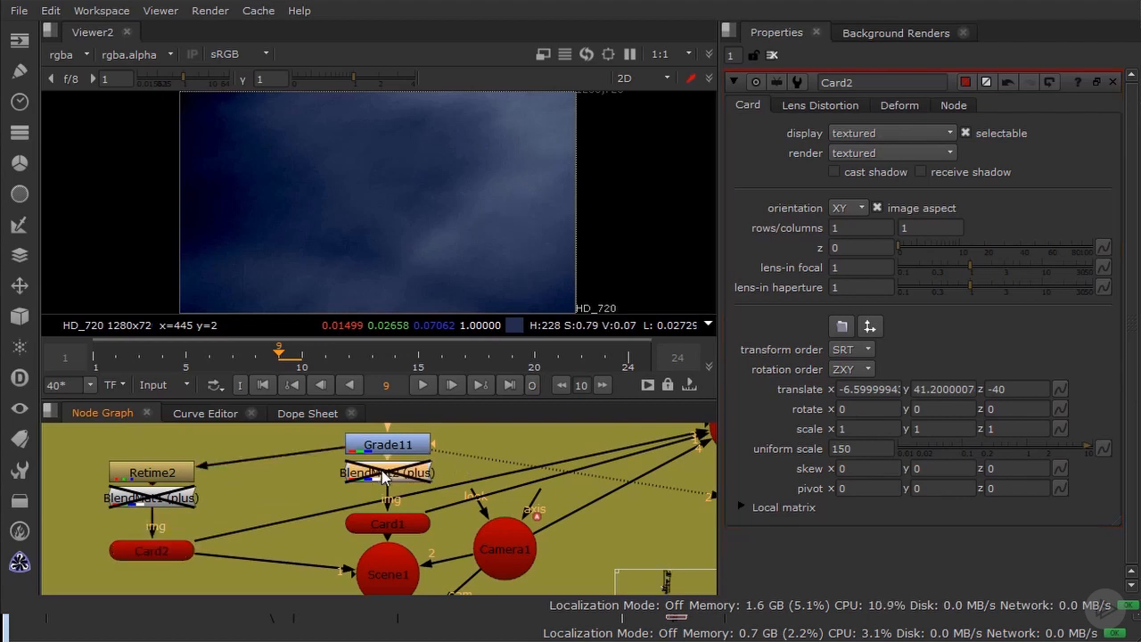
pyautogui.press('d')
pyautogui.click(142, 498)
pyautogui.press('d')
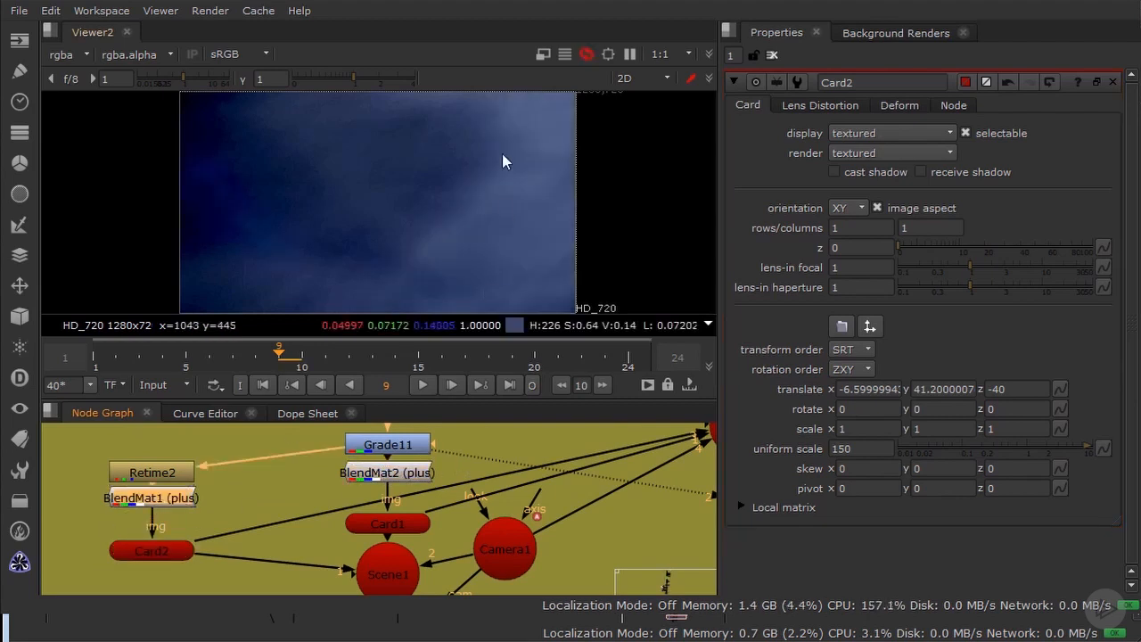
# Step: Toggle Card2 and Card1 off and on to compare their additive contribution, and play back the rendered smoke
pyautogui.click(177, 554)
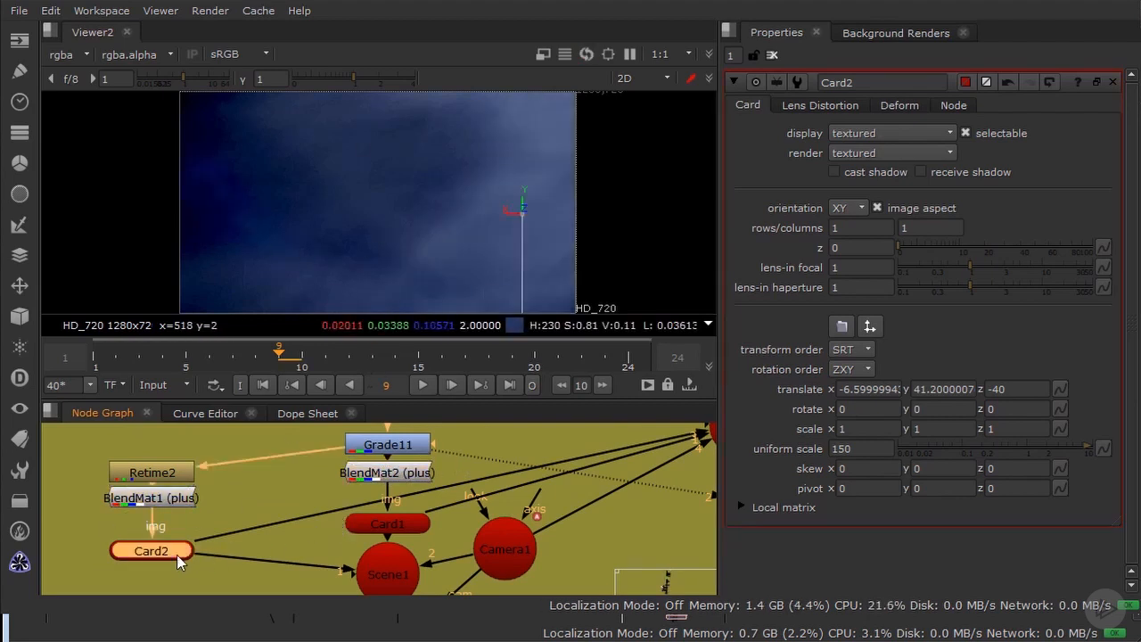
pyautogui.press('d')
pyautogui.press('d')
pyautogui.click(392, 523)
pyautogui.press('d')
pyautogui.press('d')
pyautogui.press('d')
pyautogui.press('d')
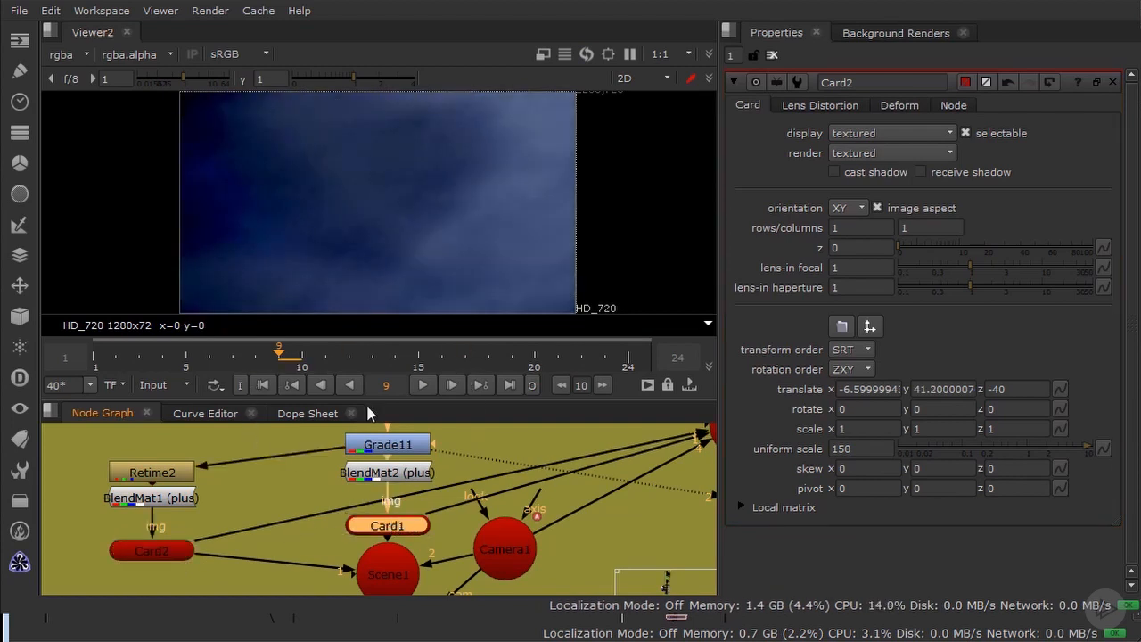
pyautogui.click(419, 384)
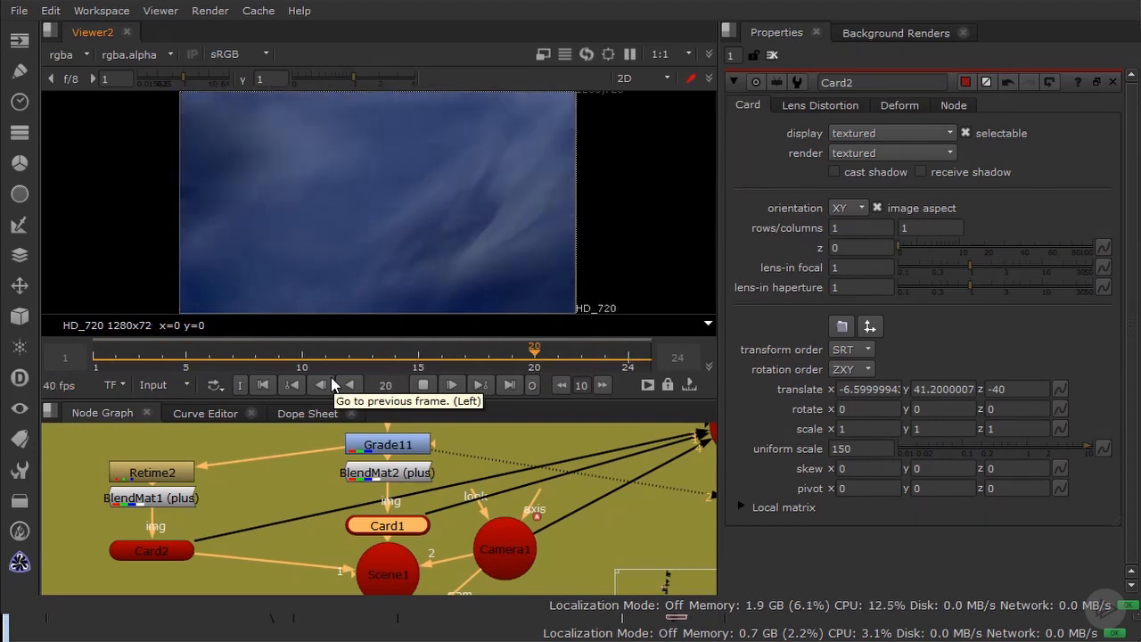
pyautogui.click(422, 386)
# Step: View the Read7 fog render and play it back from the first frame
pyautogui.scroll(-5, 427, 515)
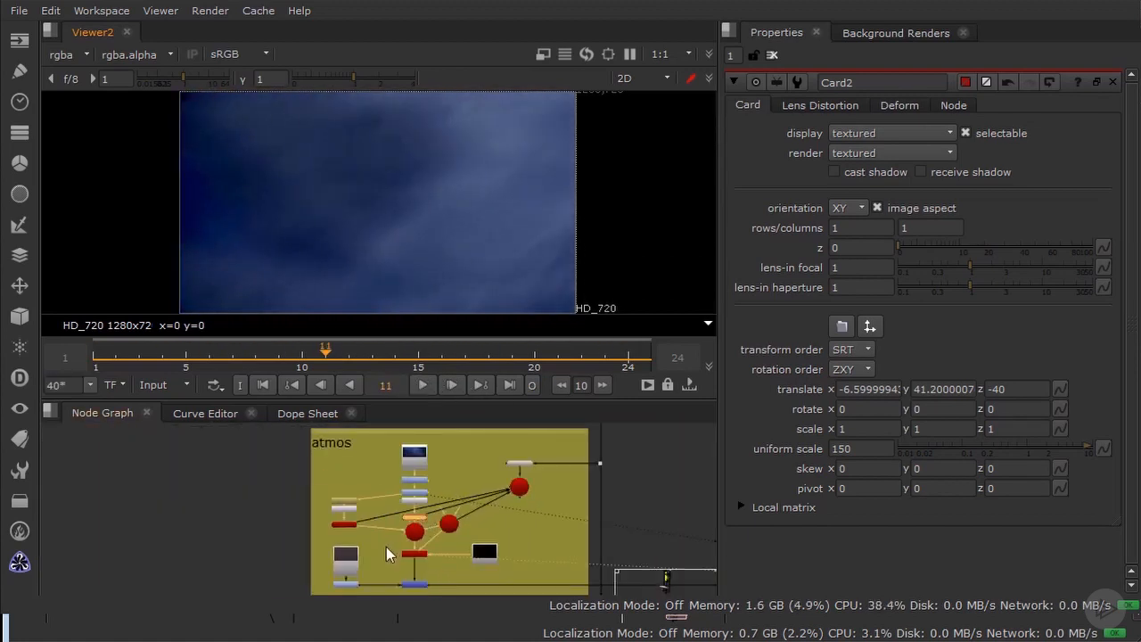
pyautogui.moveTo(378, 573); pyautogui.dragTo(388, 512, button='middle')
pyautogui.scroll(3, 499, 482)
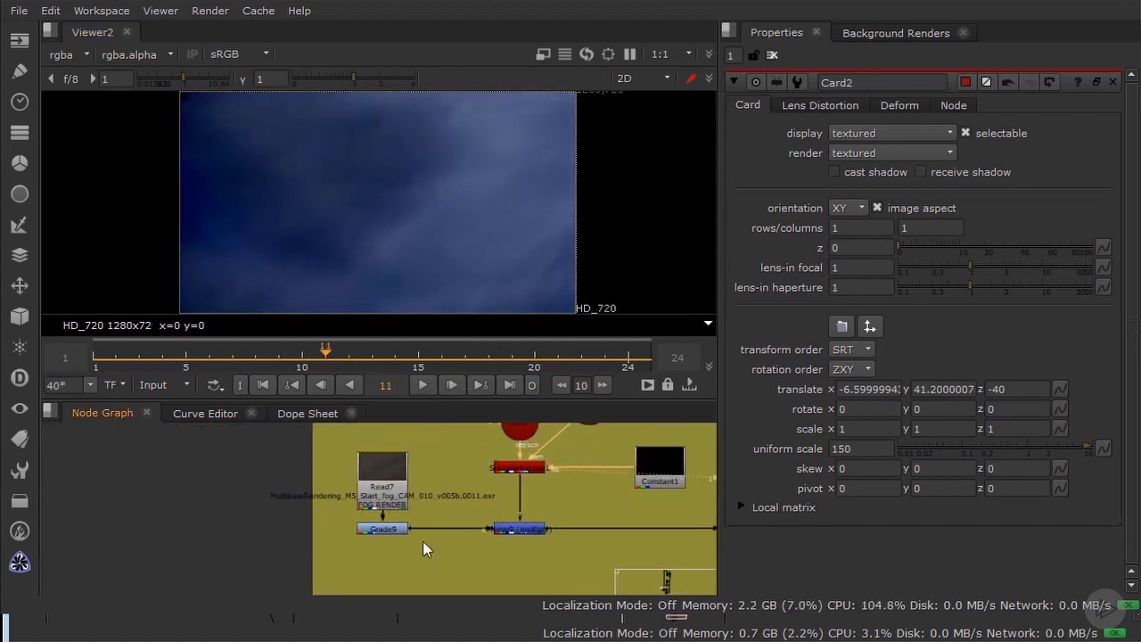
pyautogui.moveTo(473, 545); pyautogui.dragTo(258, 482, button='middle')
pyautogui.scroll(3, 289, 483)
pyautogui.click(345, 516)
pyautogui.click(355, 511)
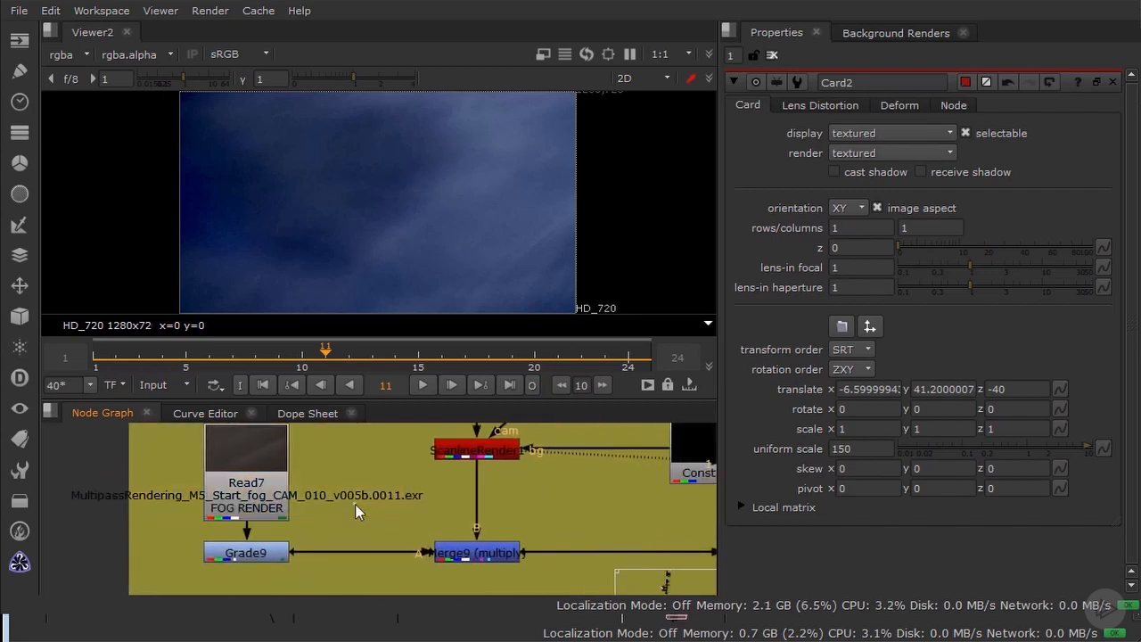
pyautogui.press('1')
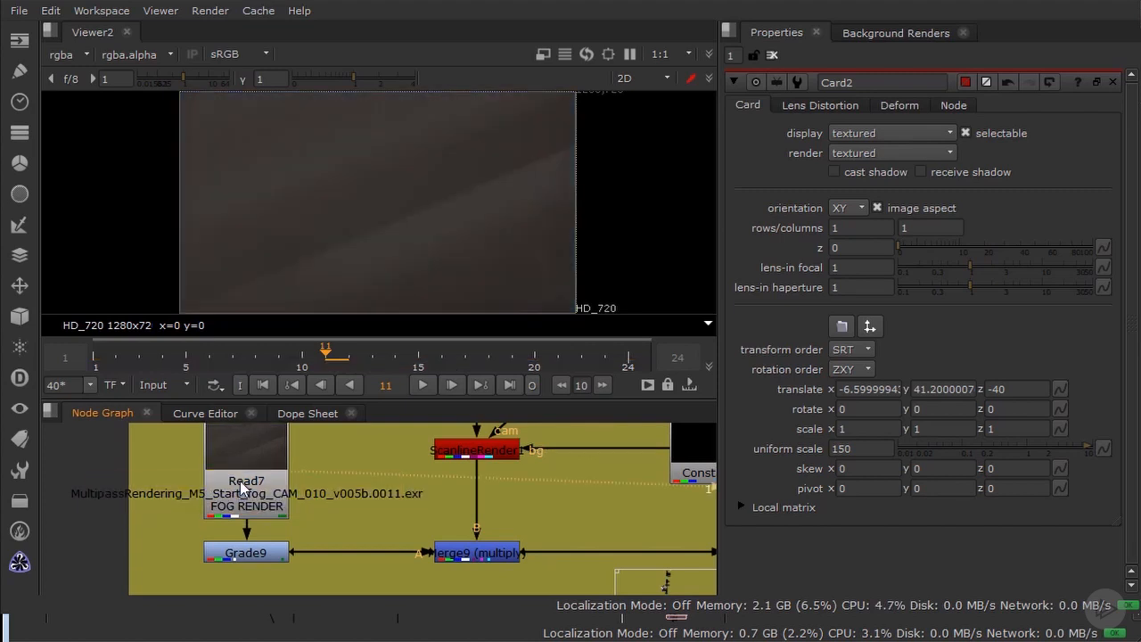
pyautogui.click(261, 390)
pyautogui.click(420, 385)
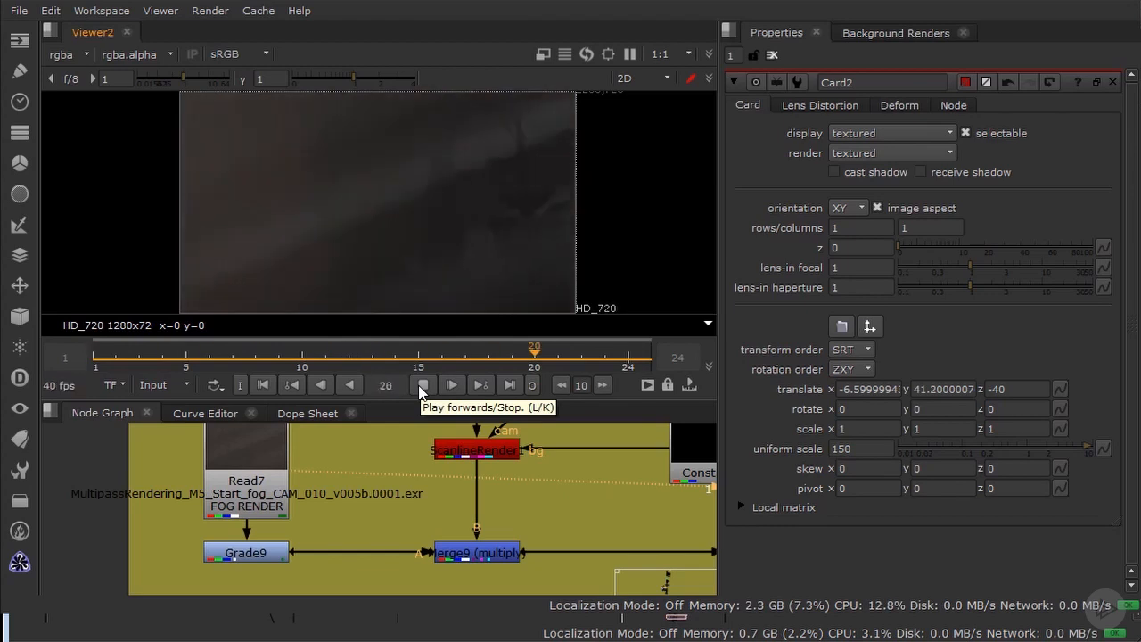
pyautogui.click(420, 385)
# Step: Check the Grade9 fog output and play the Merge9 multiply result with the viewer gain raised to 4.5
pyautogui.click(239, 553)
pyautogui.press('1')
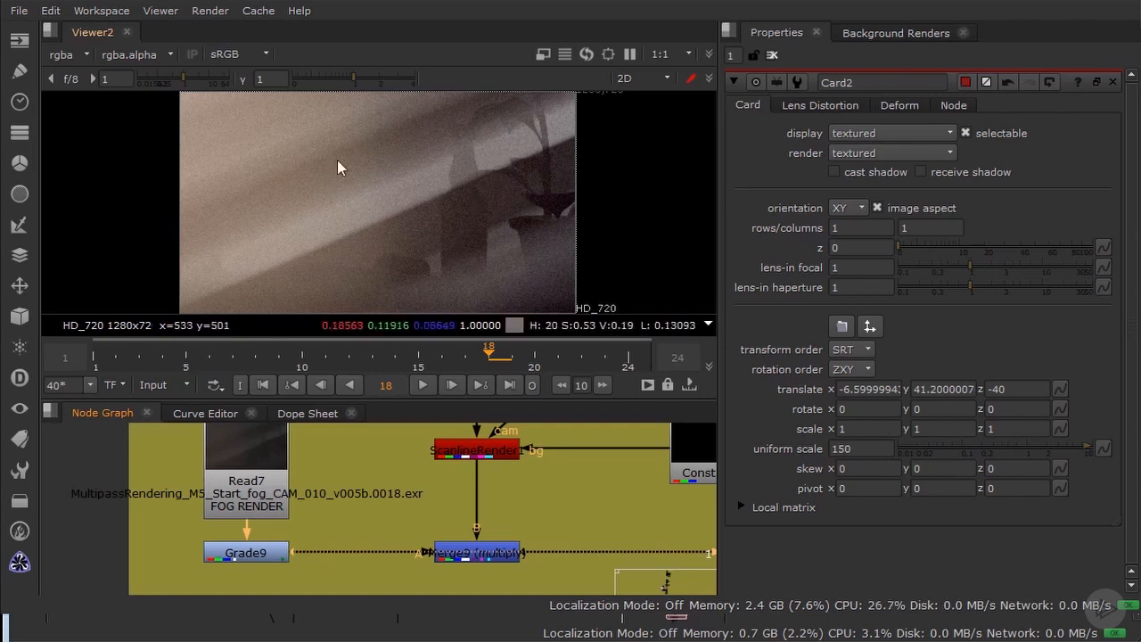
pyautogui.click(423, 384)
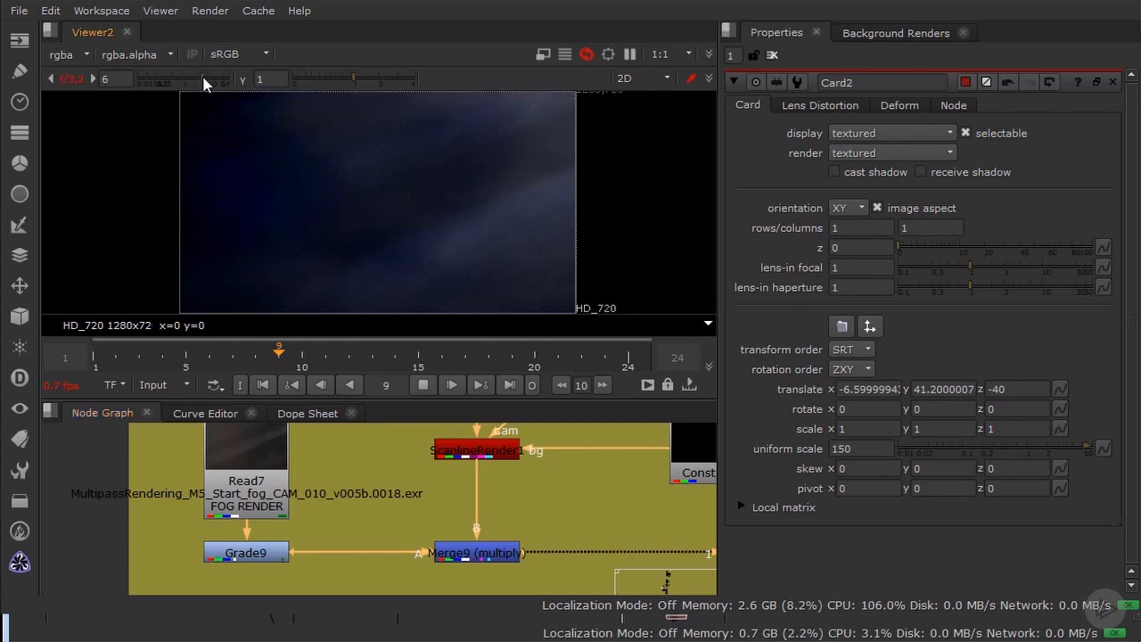
pyautogui.moveTo(194, 79); pyautogui.dragTo(204, 79)
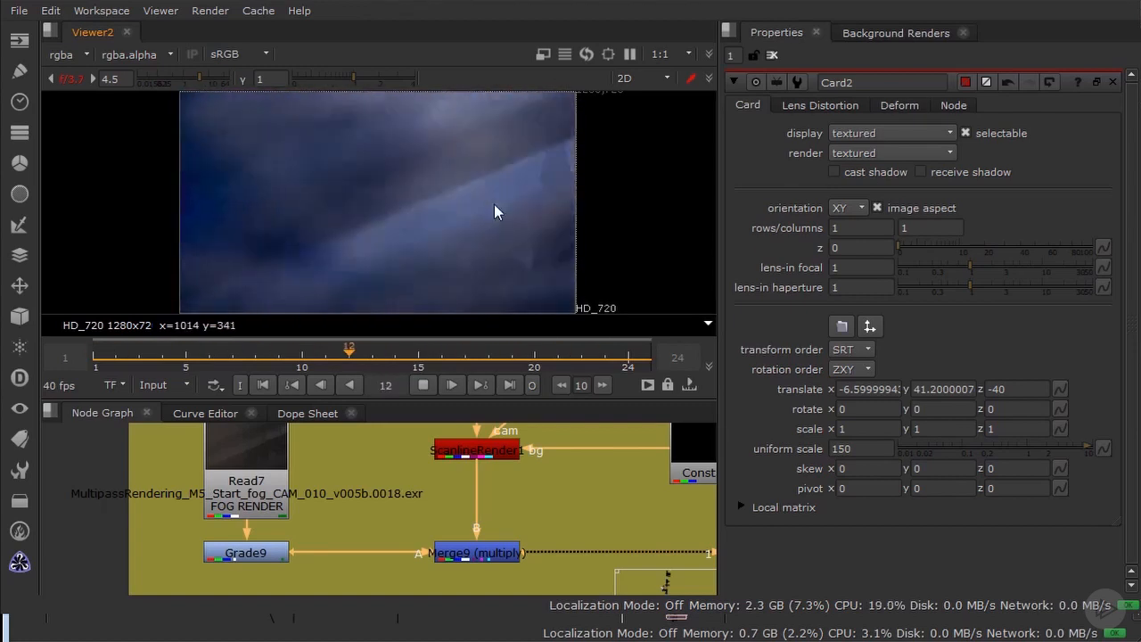
pyautogui.click(413, 387)
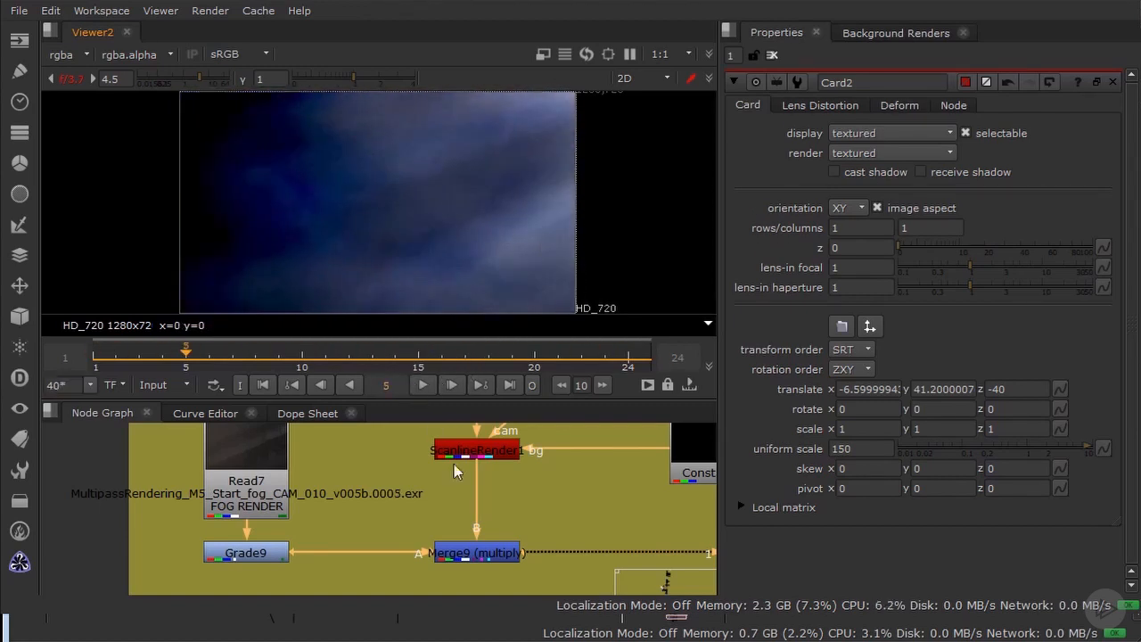
# Step: View the Keyer2 luminance key that feeds the Blur5 mask, and reset the viewer gain to 1
pyautogui.scroll(-4, 485, 516)
pyautogui.moveTo(484, 515); pyautogui.dragTo(326, 512, button='middle')
pyautogui.scroll(-4, 509, 504)
pyautogui.moveTo(509, 505); pyautogui.dragTo(378, 509, button='middle')
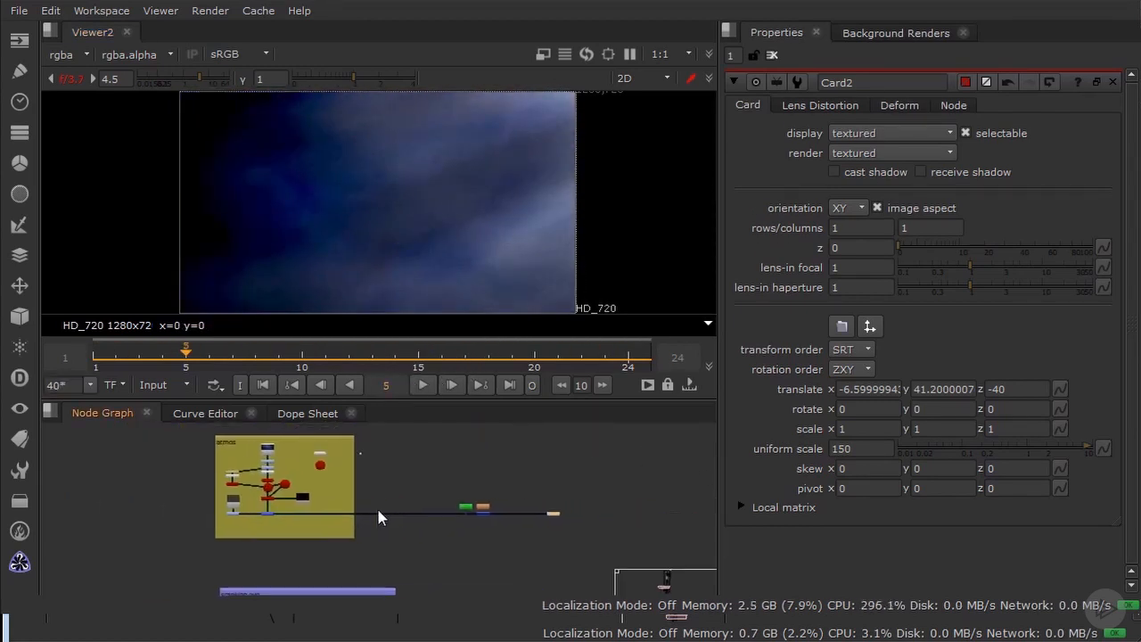
pyautogui.scroll(6, 480, 511)
pyautogui.scroll(3, 434, 523)
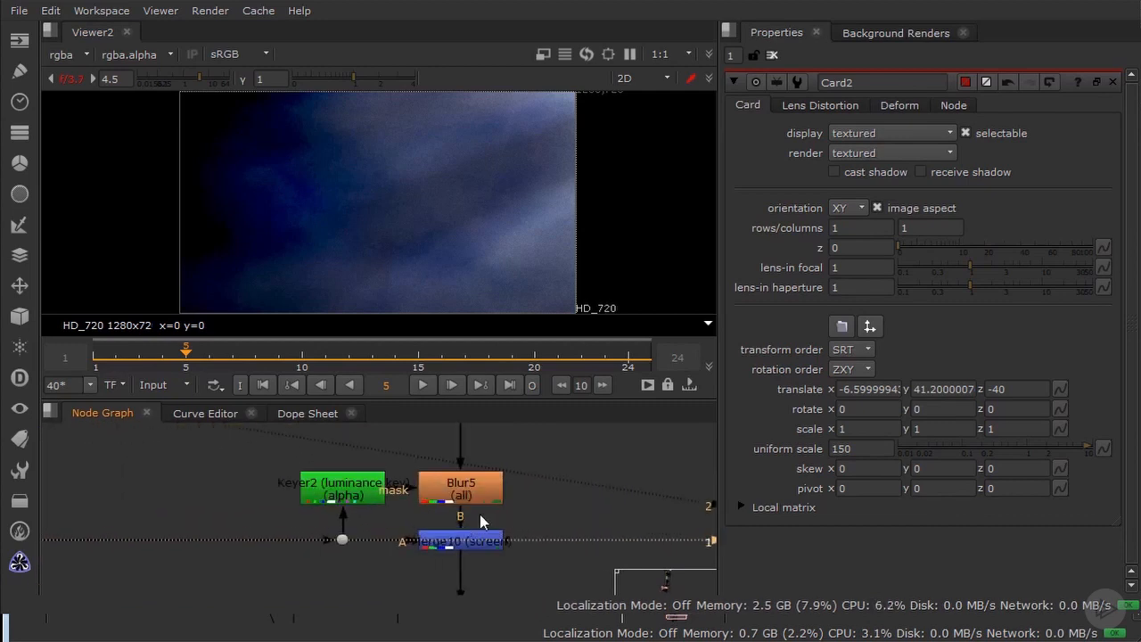
pyautogui.moveTo(255, 458); pyautogui.dragTo(533, 573)
pyautogui.click(353, 556)
pyautogui.click(367, 487)
pyautogui.press('2')
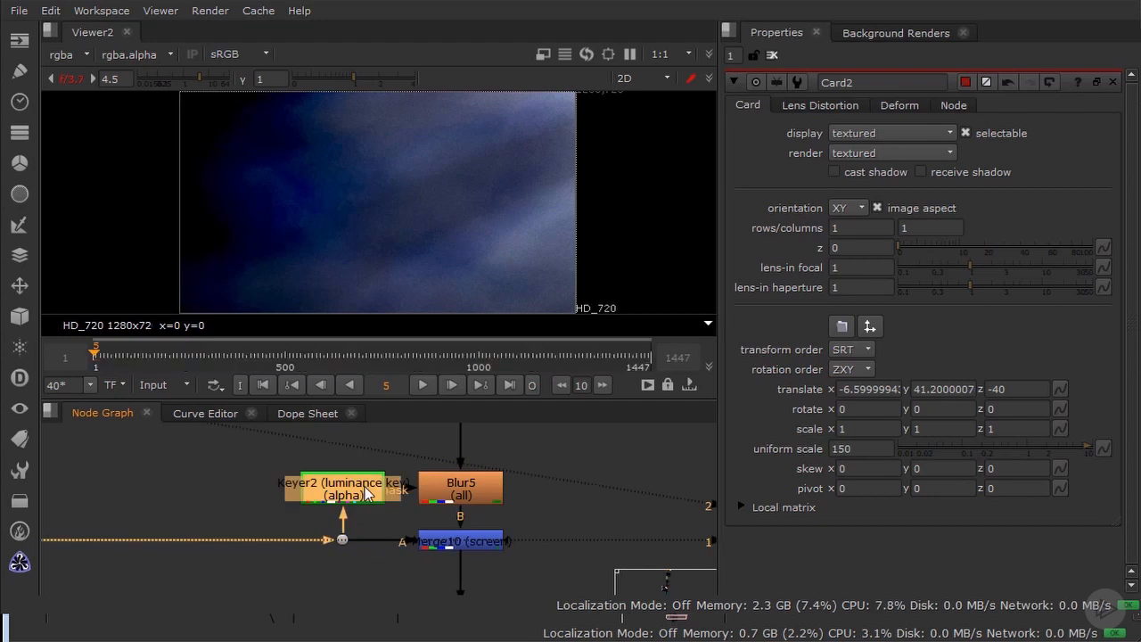
pyautogui.click(77, 84)
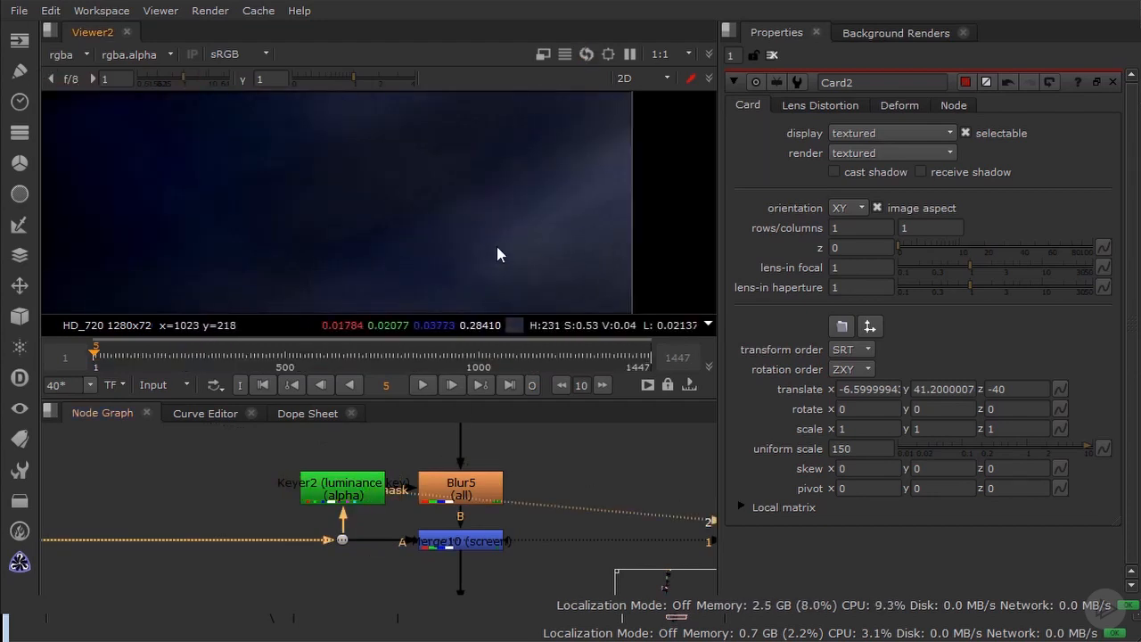
# Step: View the full frame of the luminance key alpha, and view the Blur5 output in colour
pyautogui.press('a')
pyautogui.press('f')
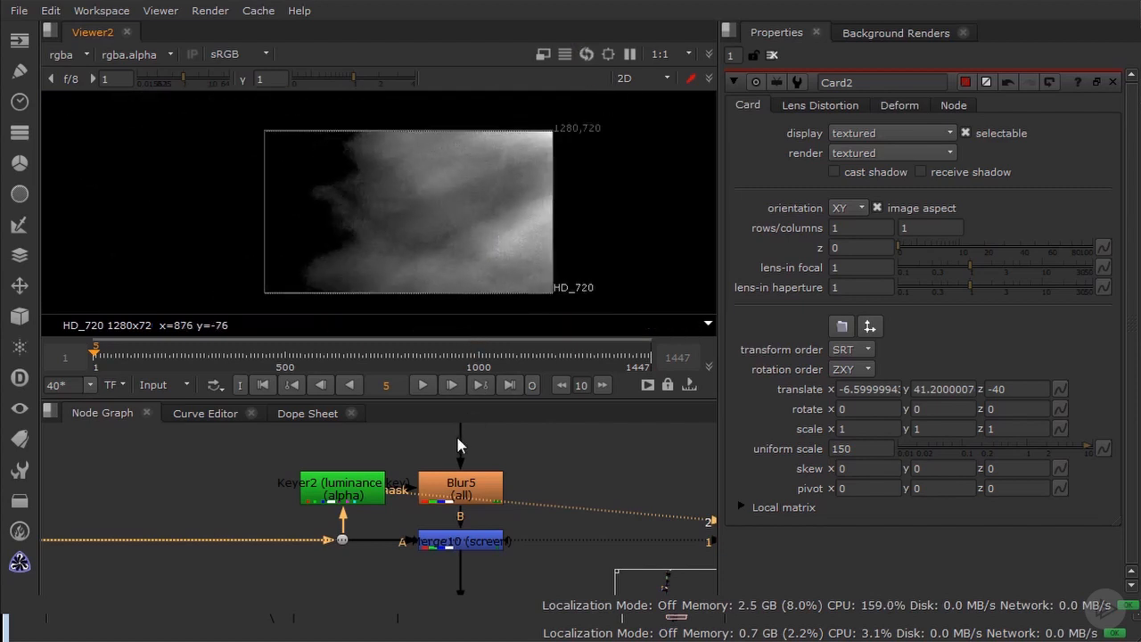
pyautogui.click(472, 486)
pyautogui.press('1')
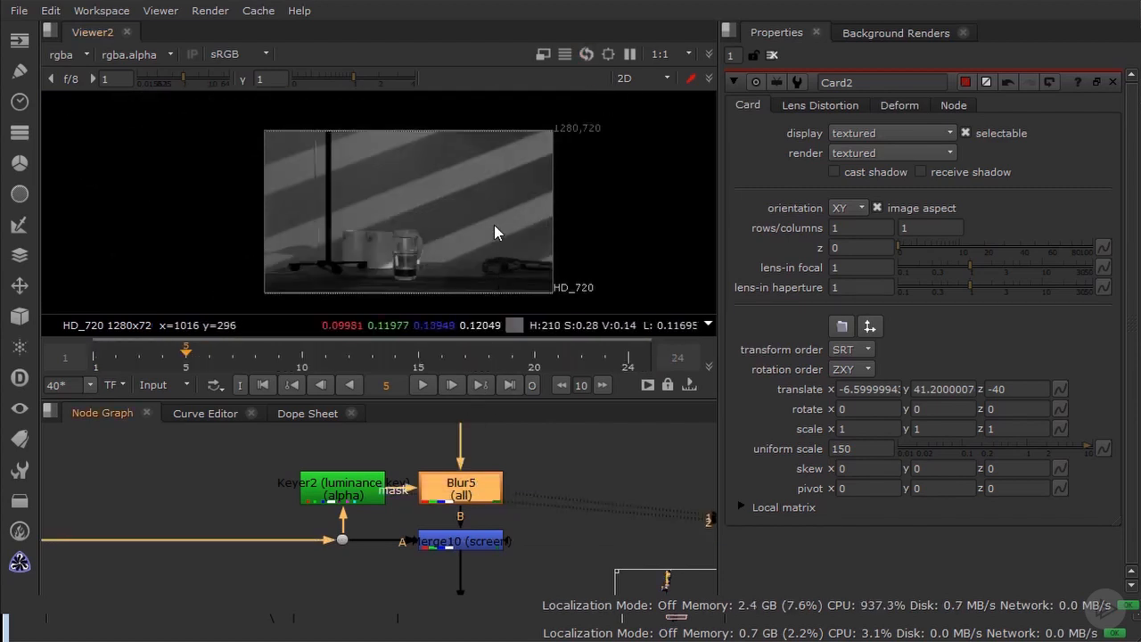
pyautogui.scroll(3, 495, 230)
pyautogui.press('a')
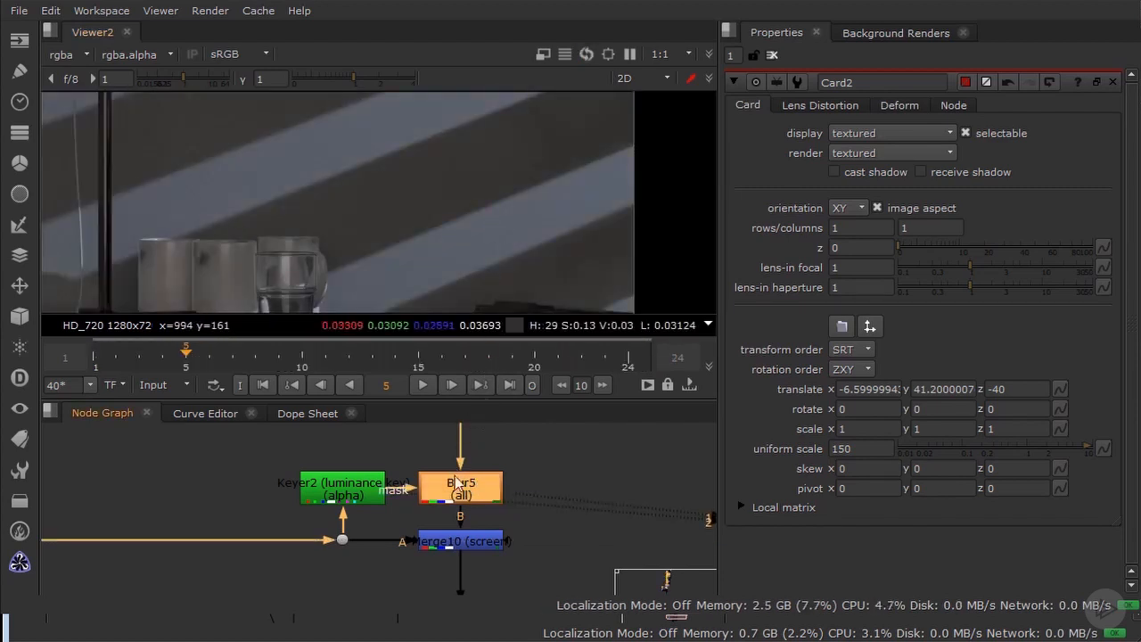
# Step: Disable and re-enable Blur5 to compare the softness along the edges of the light streak on the wall
pyautogui.press('d')
pyautogui.scroll(3, 546, 234)
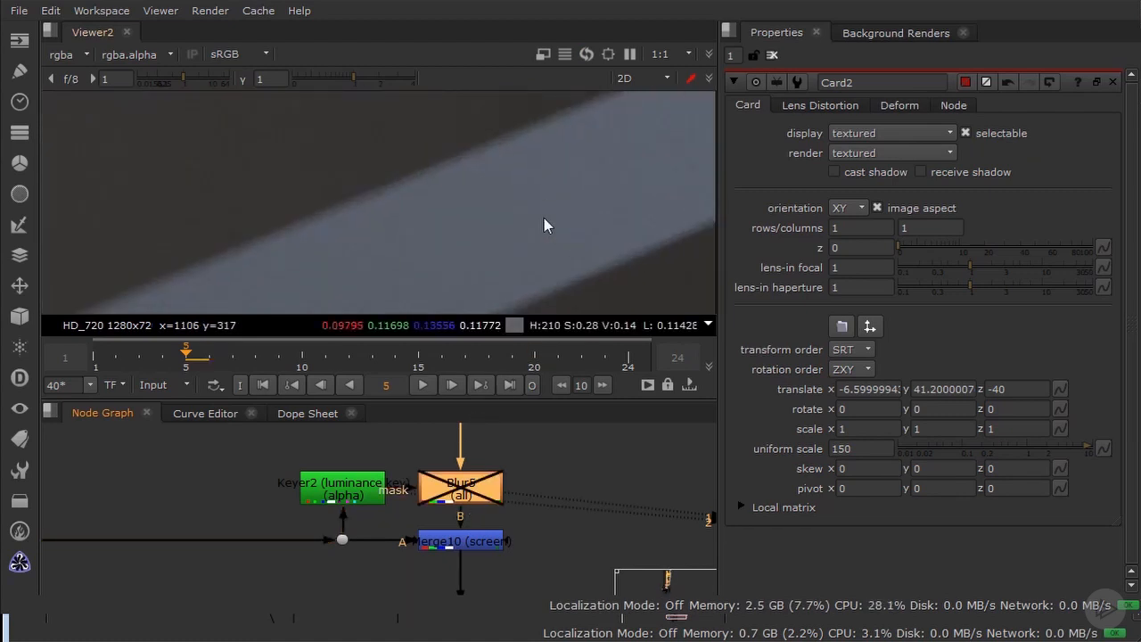
pyautogui.press('d')
pyautogui.moveTo(544, 217); pyautogui.dragTo(157, 105, button='middle')
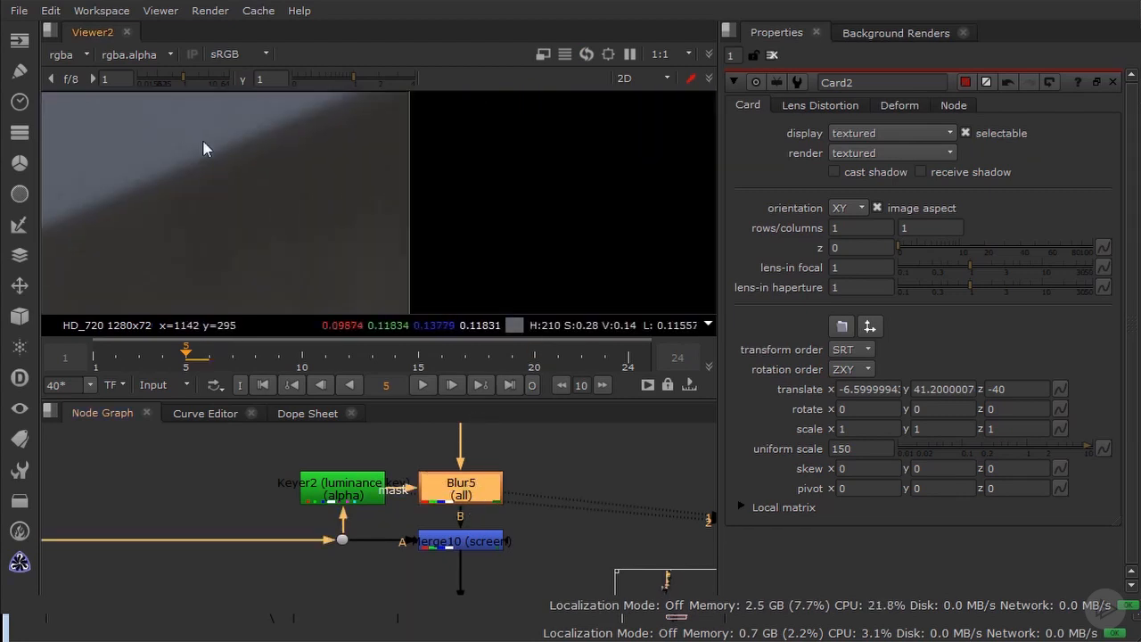
pyautogui.moveTo(205, 145); pyautogui.dragTo(300, 181, button='middle')
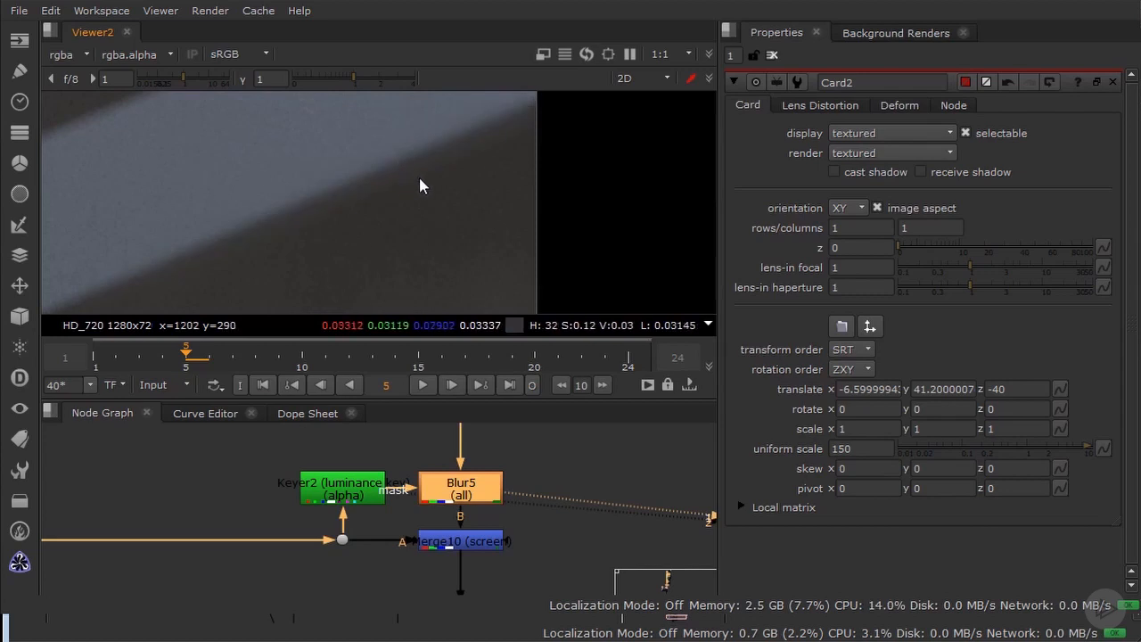
pyautogui.moveTo(401, 191); pyautogui.dragTo(476, 210, button='middle')
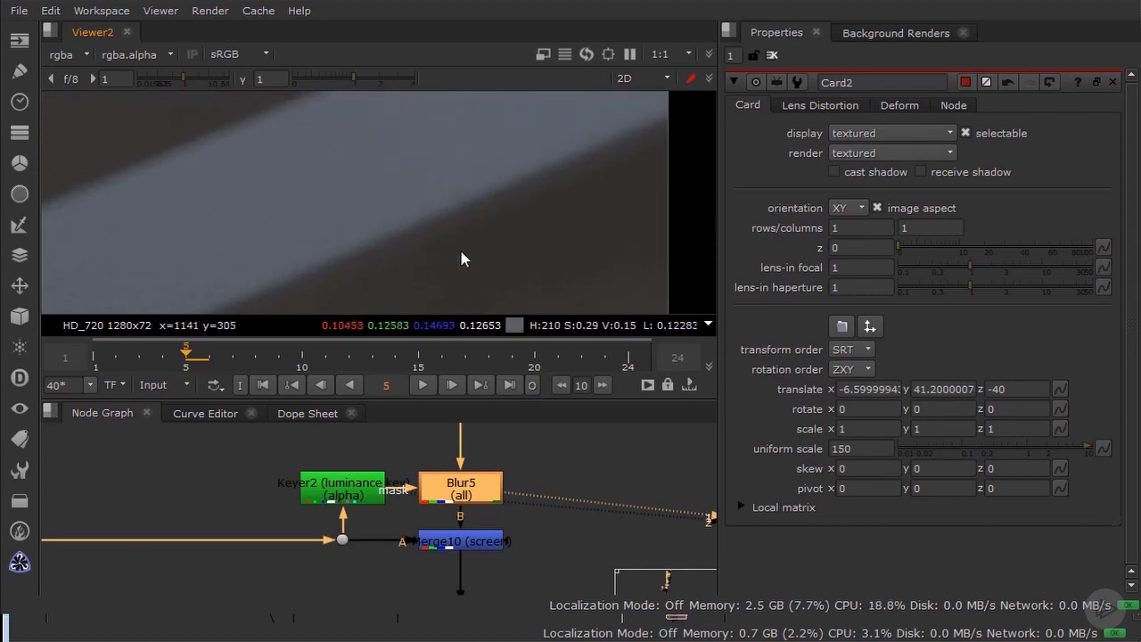
# Step: Fit the Merge10 screen result in the viewer and open the Merge10 properties
pyautogui.moveTo(473, 462); pyautogui.dragTo(456, 448, button='middle')
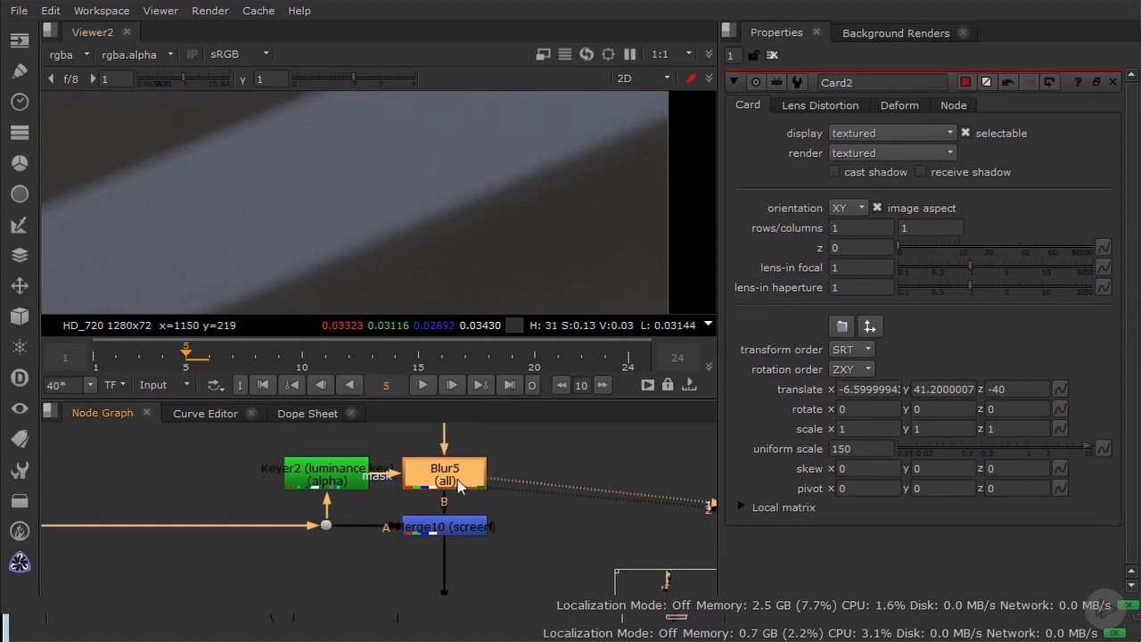
pyautogui.click(314, 473)
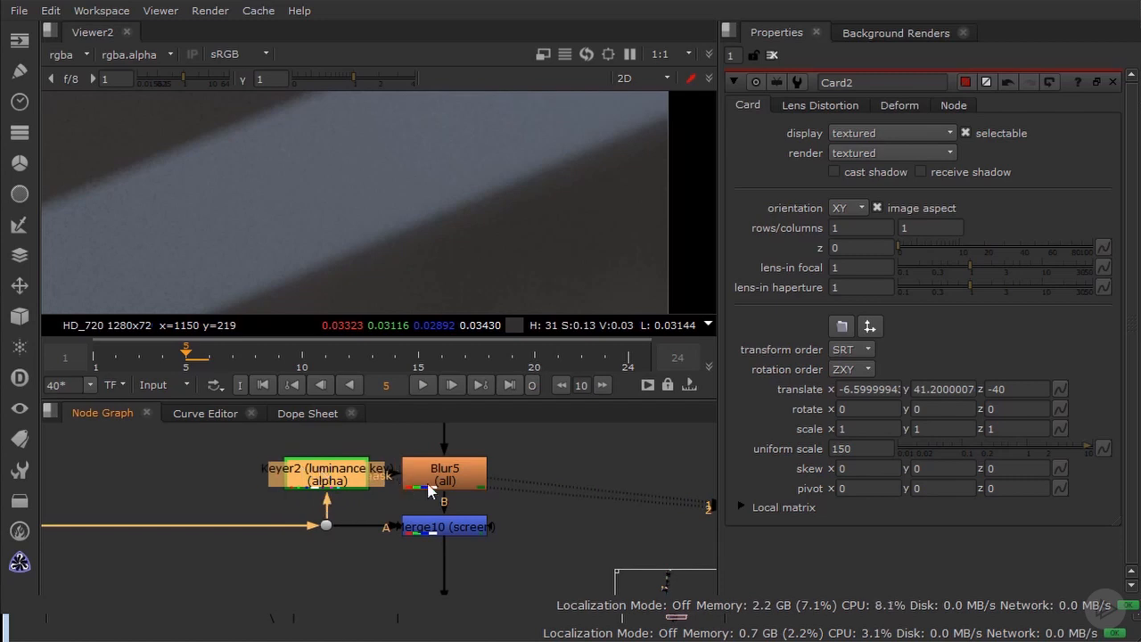
pyautogui.click(472, 528)
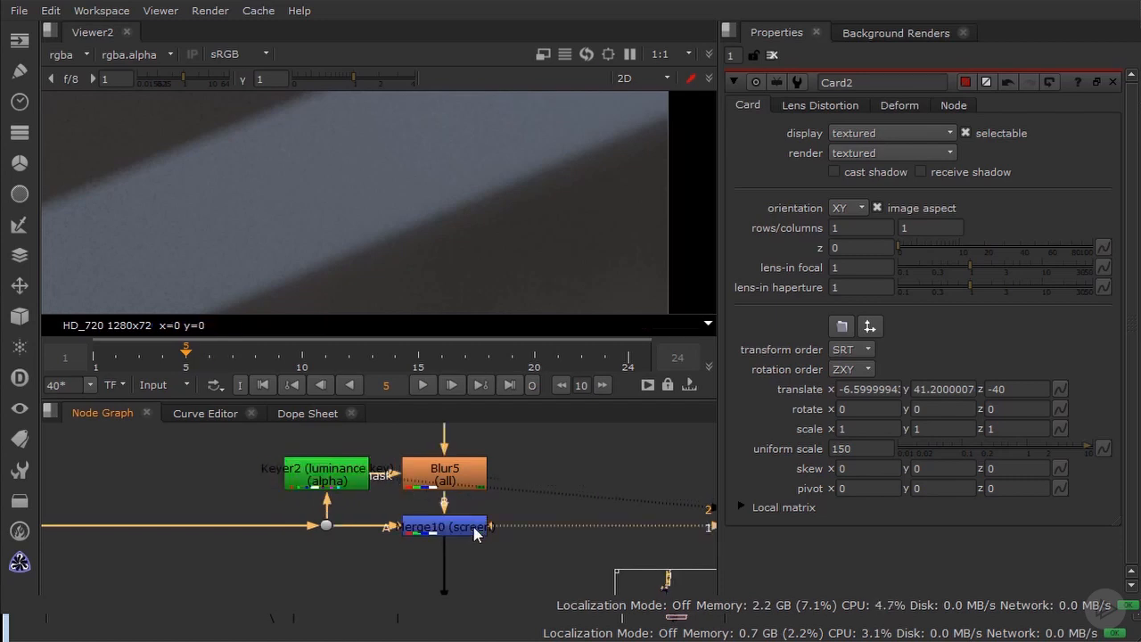
pyautogui.press('f')
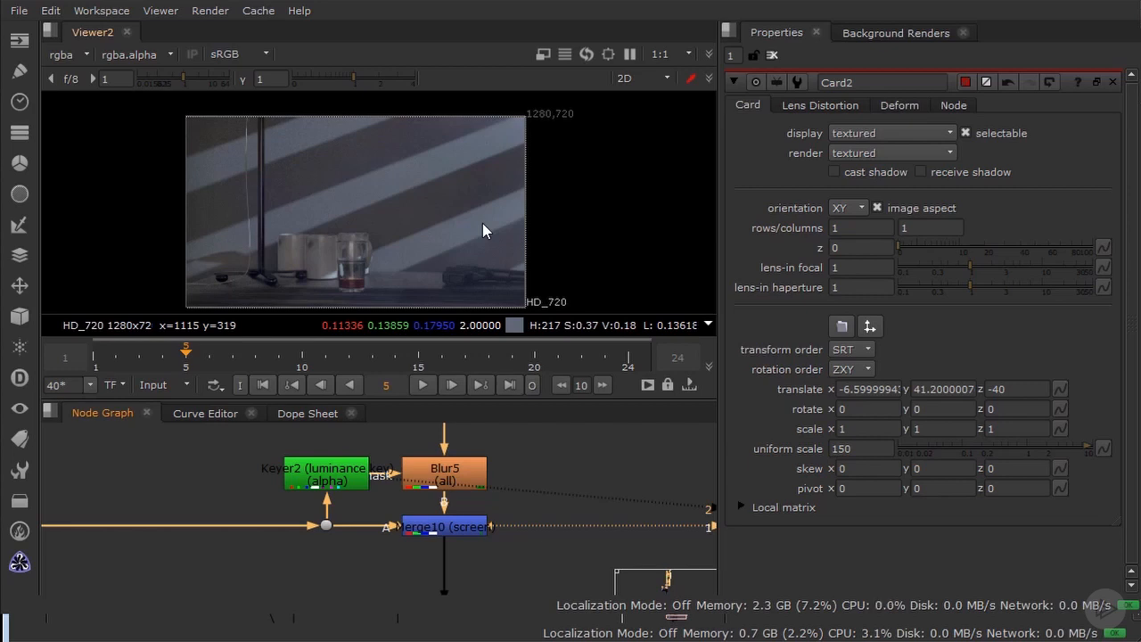
pyautogui.click(444, 526)
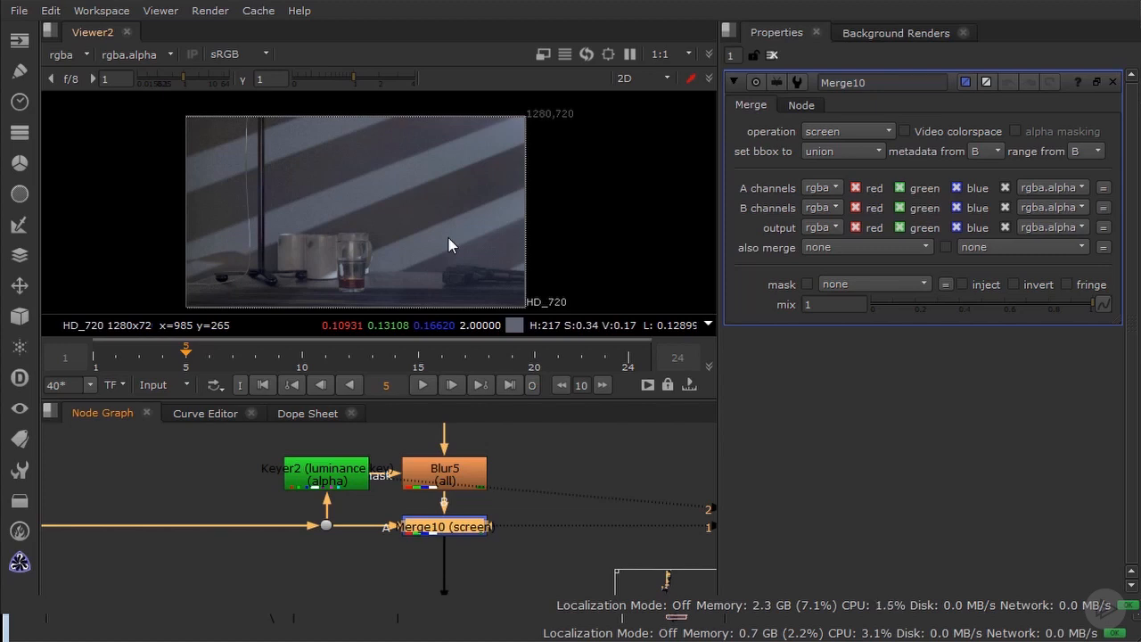
# Step: Find the smoking gun group in the node graph and view its Scene3 reference scene in 3D
pyautogui.scroll(-5, 505, 497)
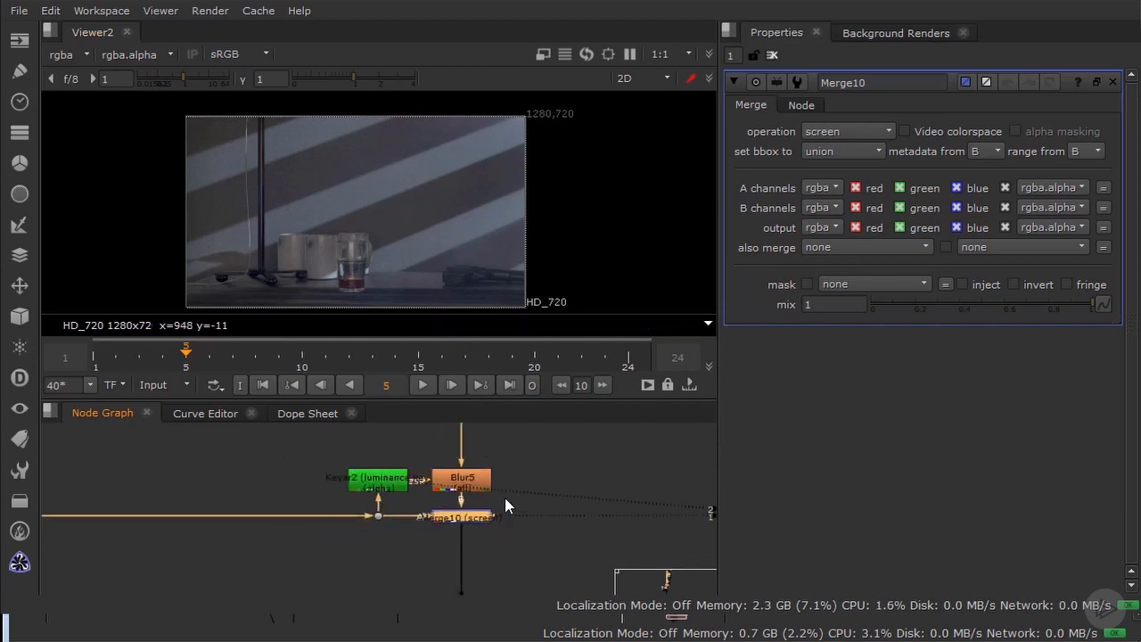
pyautogui.moveTo(501, 556); pyautogui.dragTo(381, 472, button='middle')
pyautogui.scroll(-5, 401, 486)
pyautogui.moveTo(397, 548); pyautogui.dragTo(490, 433, button='middle')
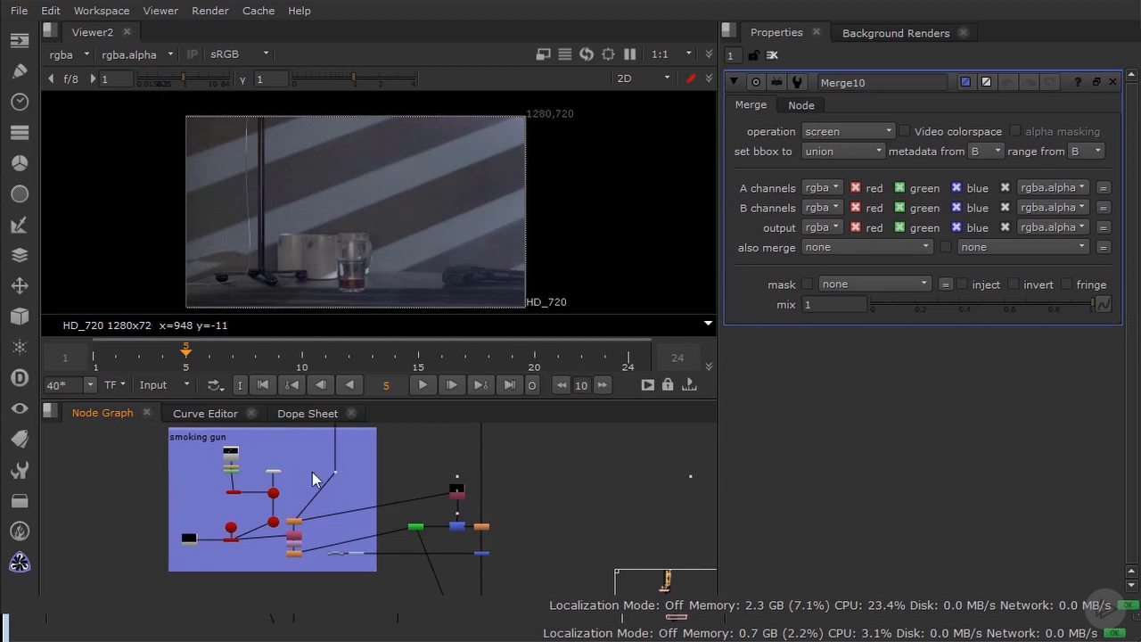
pyautogui.scroll(3, 317, 481)
pyautogui.moveTo(309, 481); pyautogui.dragTo(438, 496, button='middle')
pyautogui.scroll(2, 436, 495)
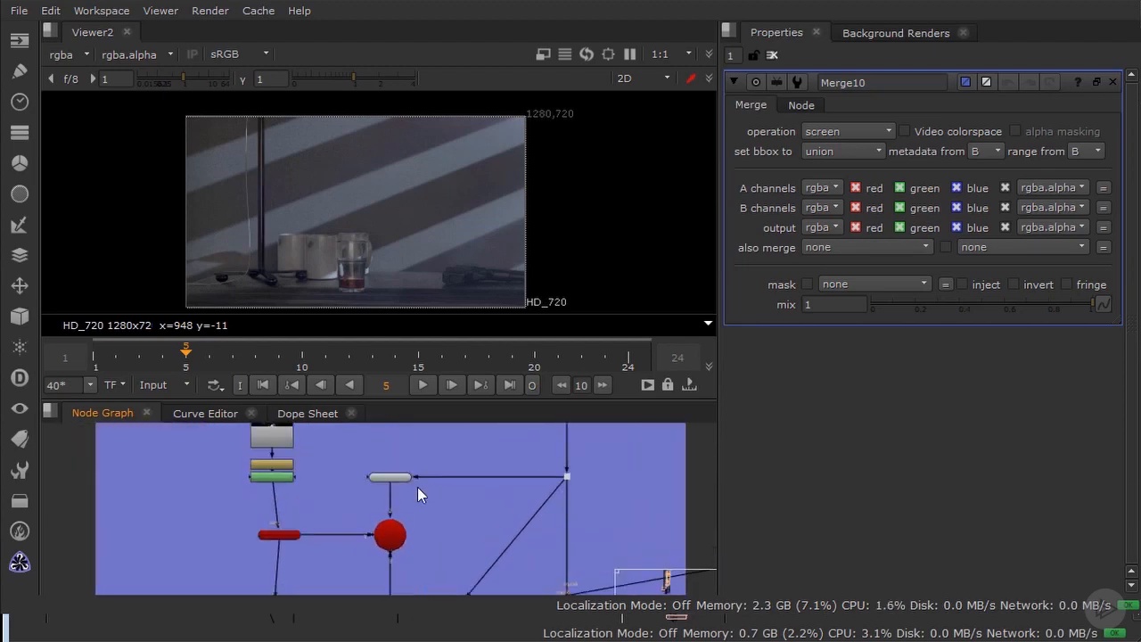
pyautogui.scroll(2, 433, 496)
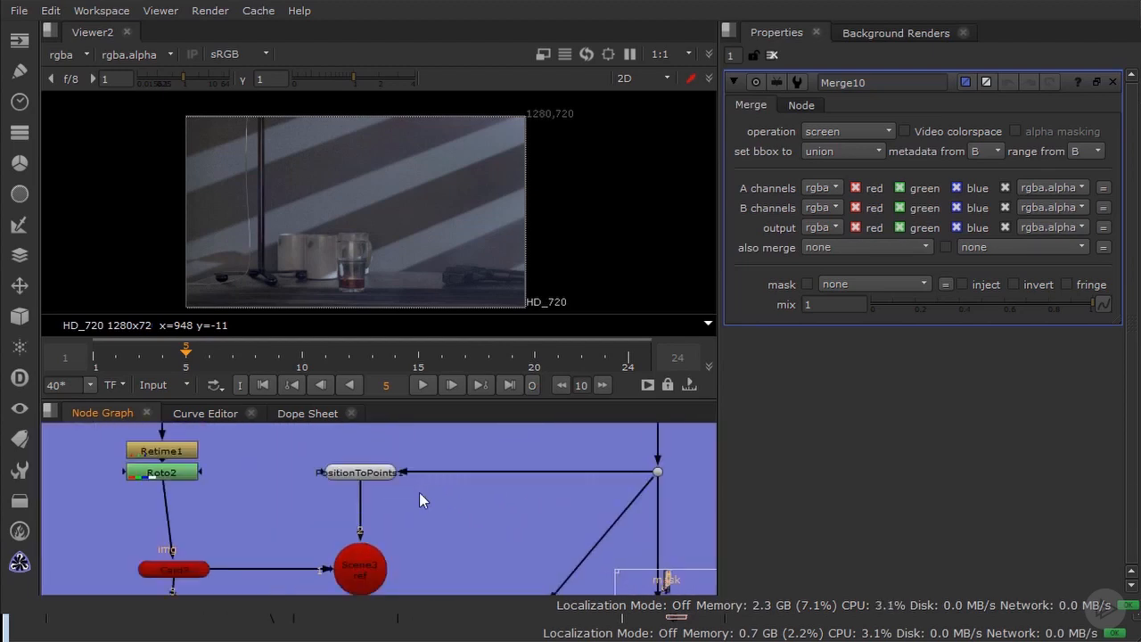
pyautogui.click(365, 567)
pyautogui.press('1')
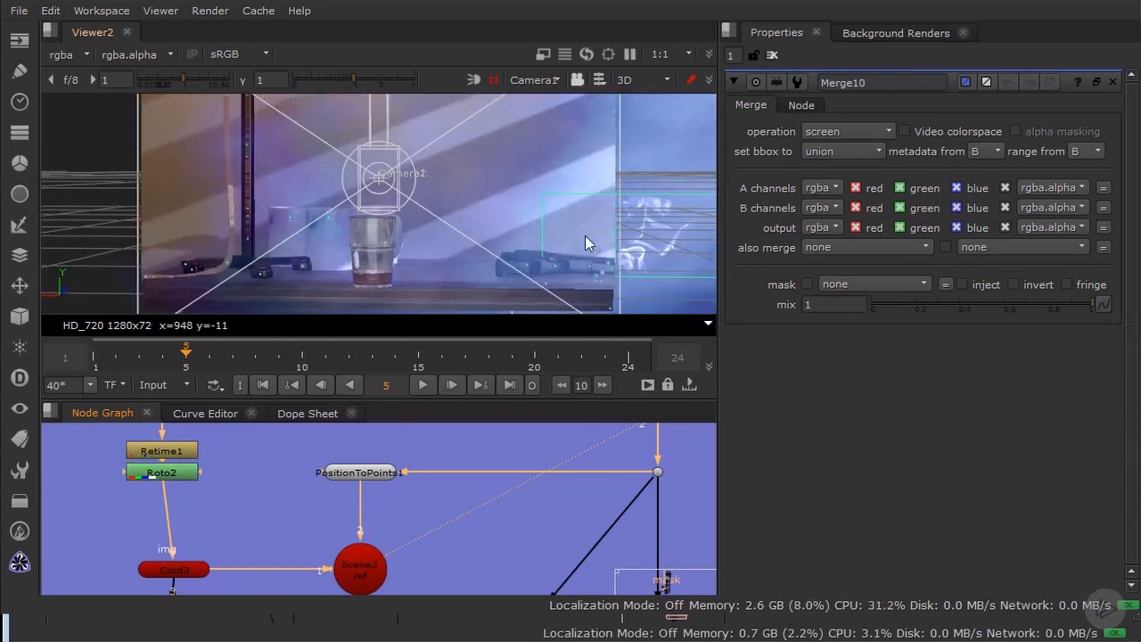
# Step: Examine the smoke card's placement against the position point cloud from the side of Camera2
pyautogui.moveTo(584, 235)
pyautogui.keyDown('ctrl'); pyautogui.mouseDown()
pyautogui.moveTo(494, 234)
pyautogui.moveTo(575, 218)
pyautogui.moveTo(505, 227)
pyautogui.moveTo(606, 230)
pyautogui.moveTo(588, 219)
pyautogui.mouseUp(); pyautogui.keyUp('ctrl')
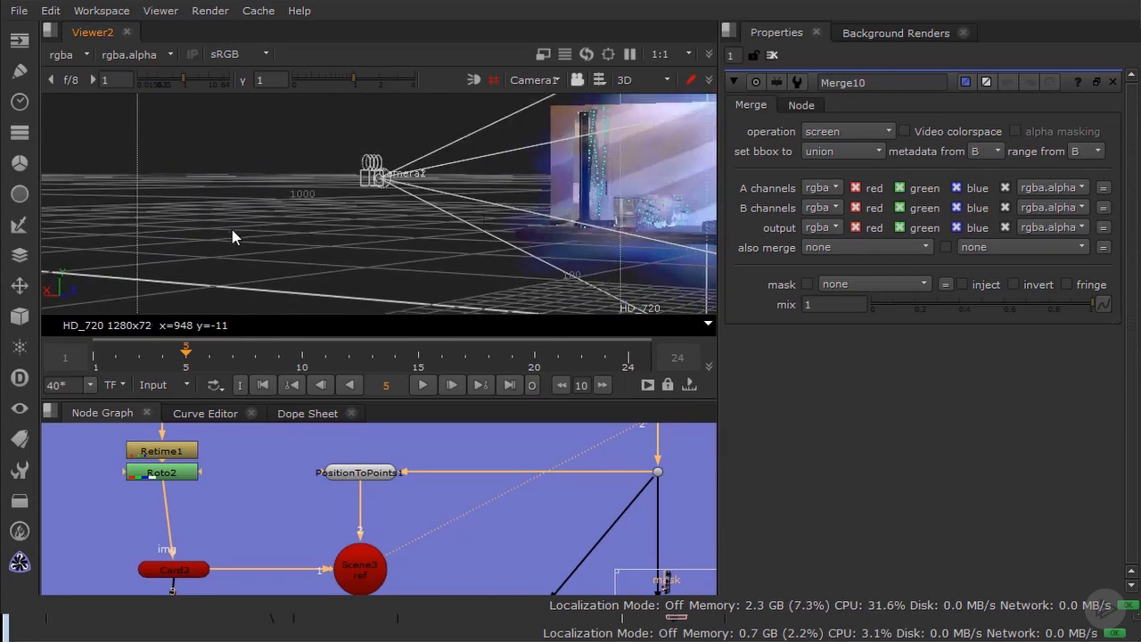
pyautogui.keyDown('ctrl'); pyautogui.moveTo(231, 236); pyautogui.dragTo(396, 230); pyautogui.keyUp('ctrl')
pyautogui.scroll(5, 397, 230)
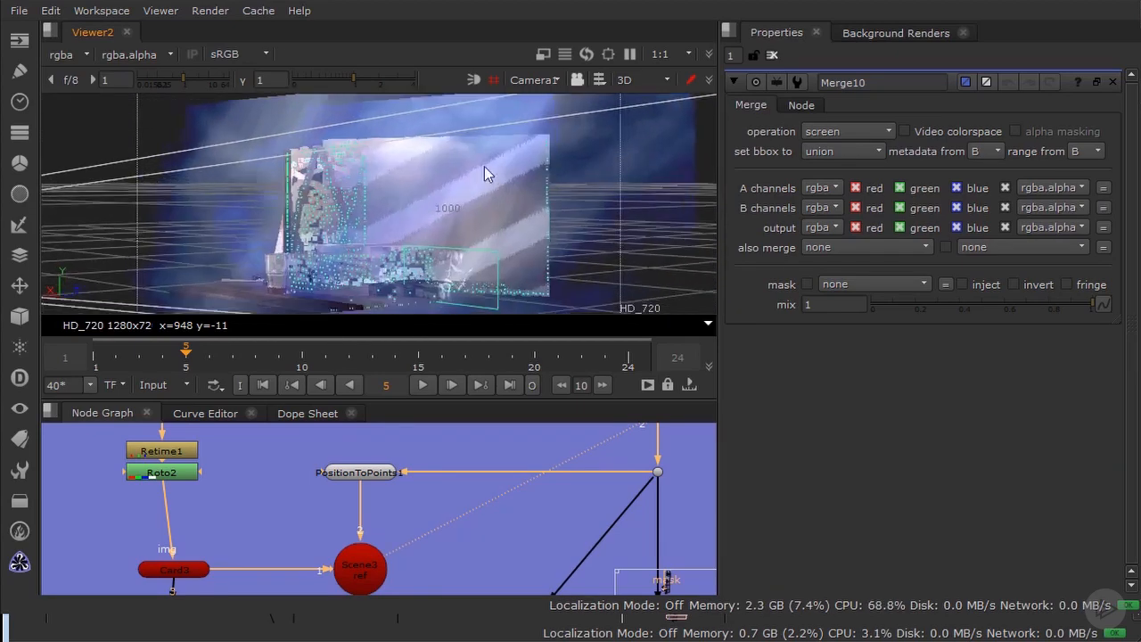
pyautogui.scroll(3, 484, 182)
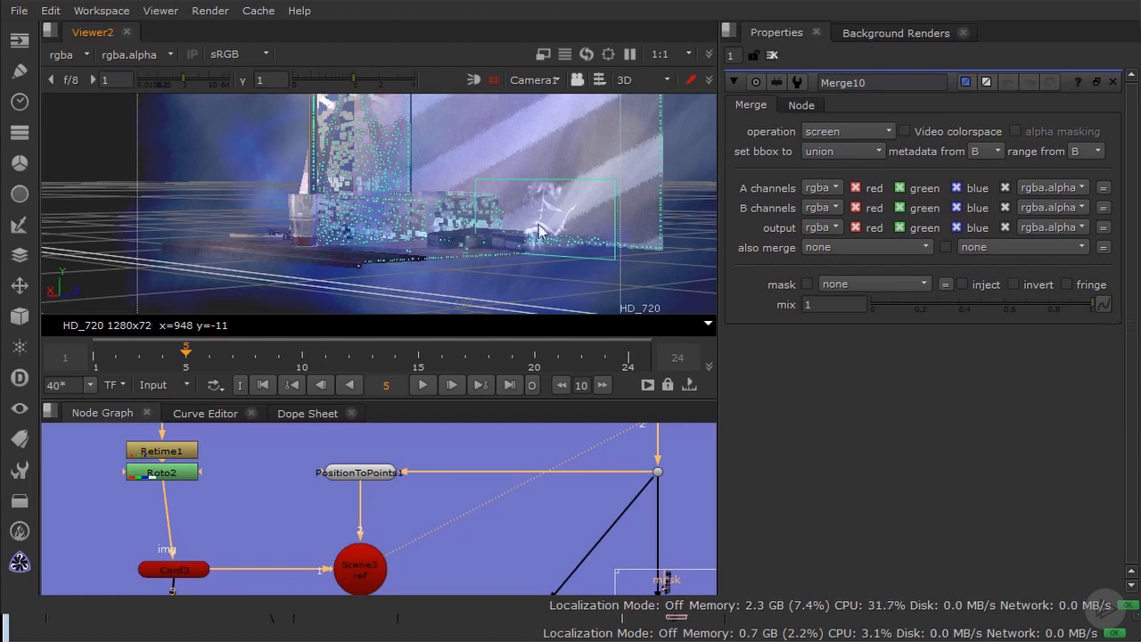
# Step: View the Read8 thin smoke clip and the Retime1 output in the smoking gun group
pyautogui.moveTo(273, 469); pyautogui.dragTo(392, 597, button='middle')
pyautogui.click(284, 532)
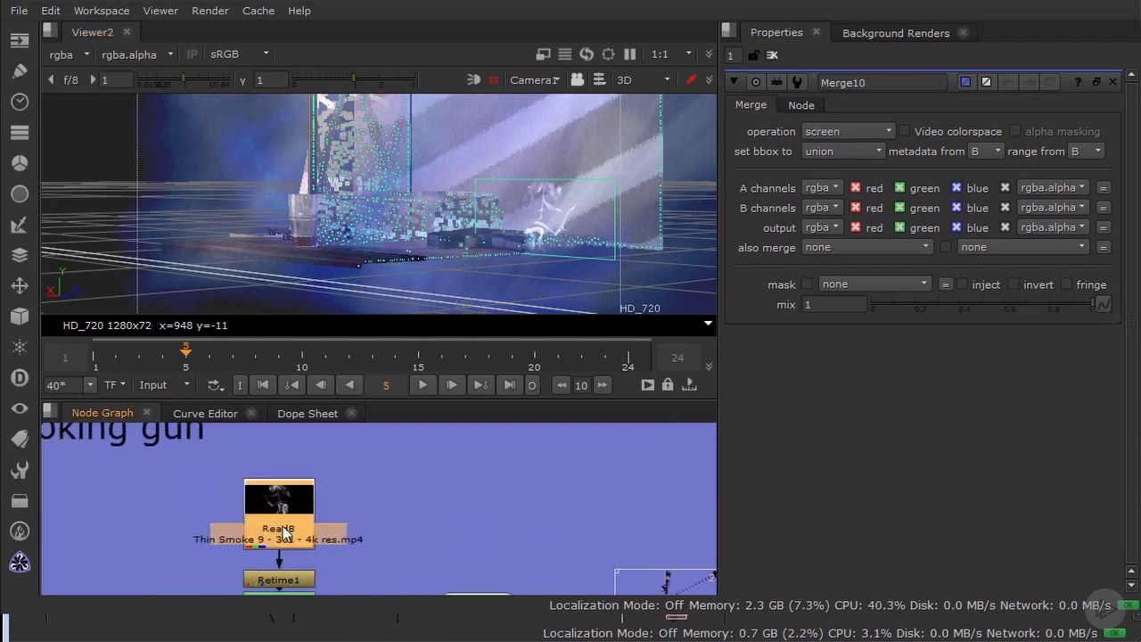
pyautogui.press('1')
pyautogui.moveTo(294, 535); pyautogui.dragTo(368, 465, button='middle')
pyautogui.click(366, 513)
pyautogui.press('1')
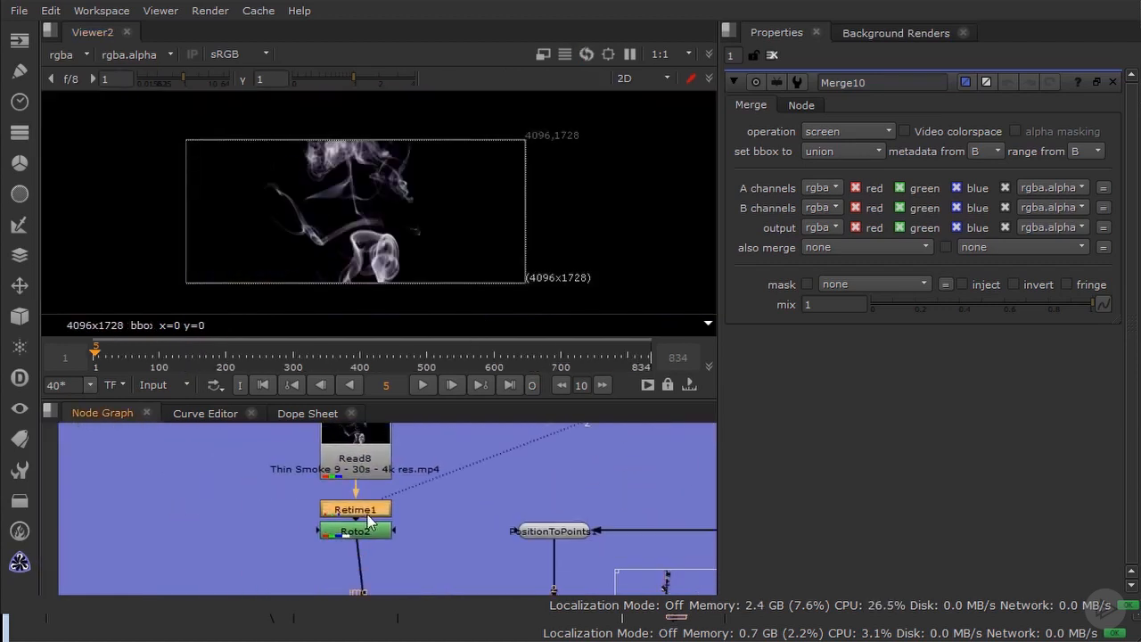
# Step: Play back the Retime1 smoke and set the viewer's frame range to Global
pyautogui.click(419, 381)
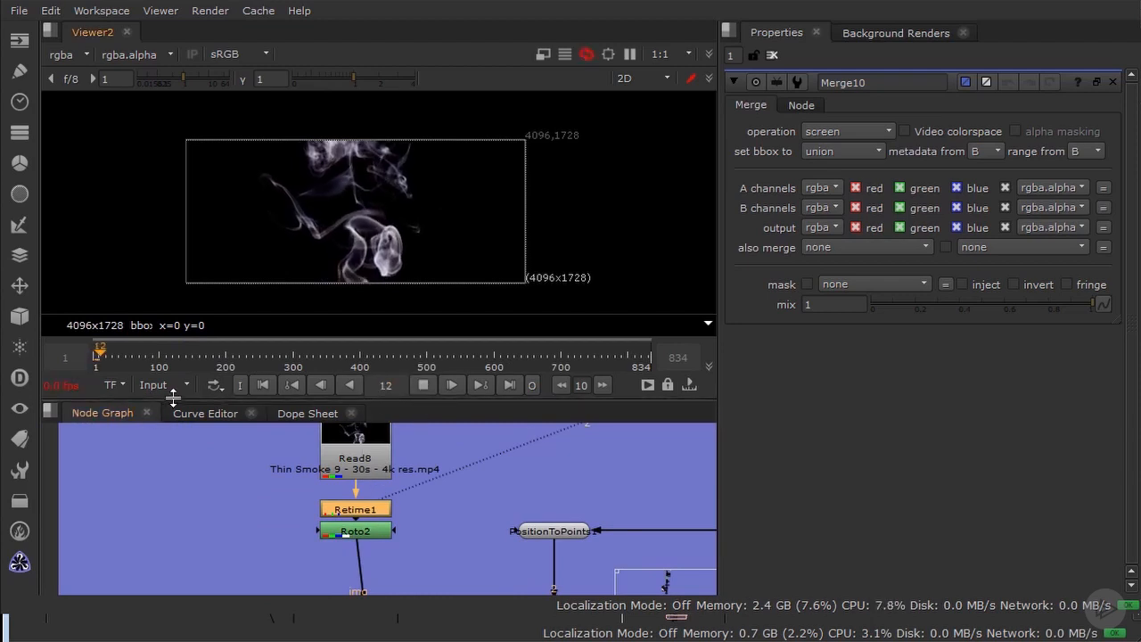
pyautogui.click(157, 386)
pyautogui.click(174, 429)
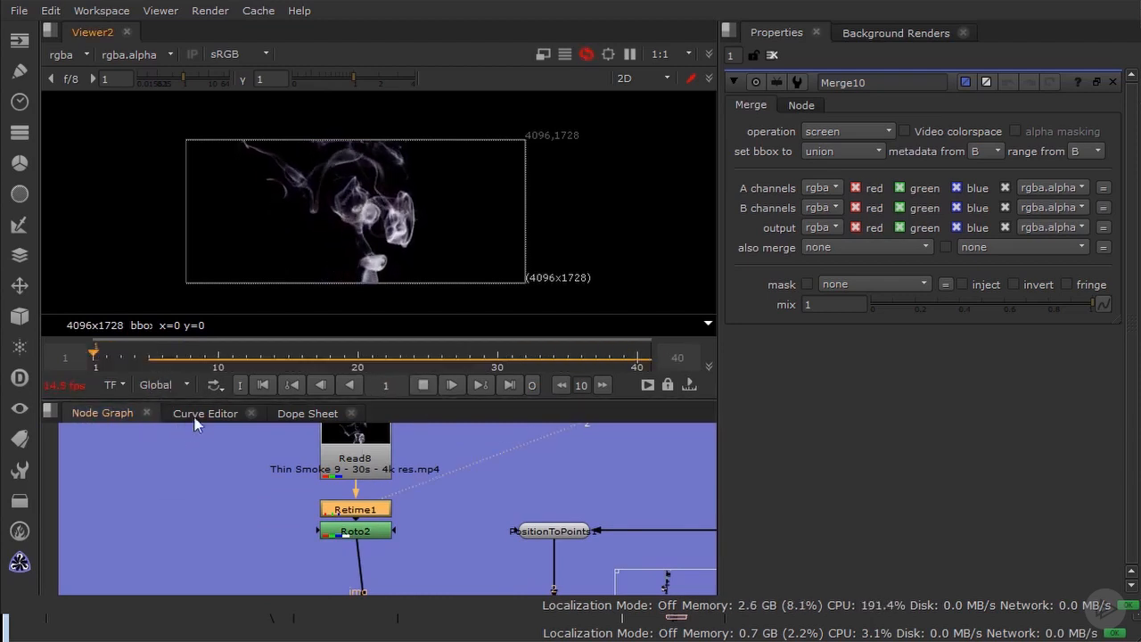
# Step: Open the Roto2 properties with its Bezier1 shape selected, and play back the masked smoke
pyautogui.doubleClick(363, 535)
pyautogui.click(424, 384)
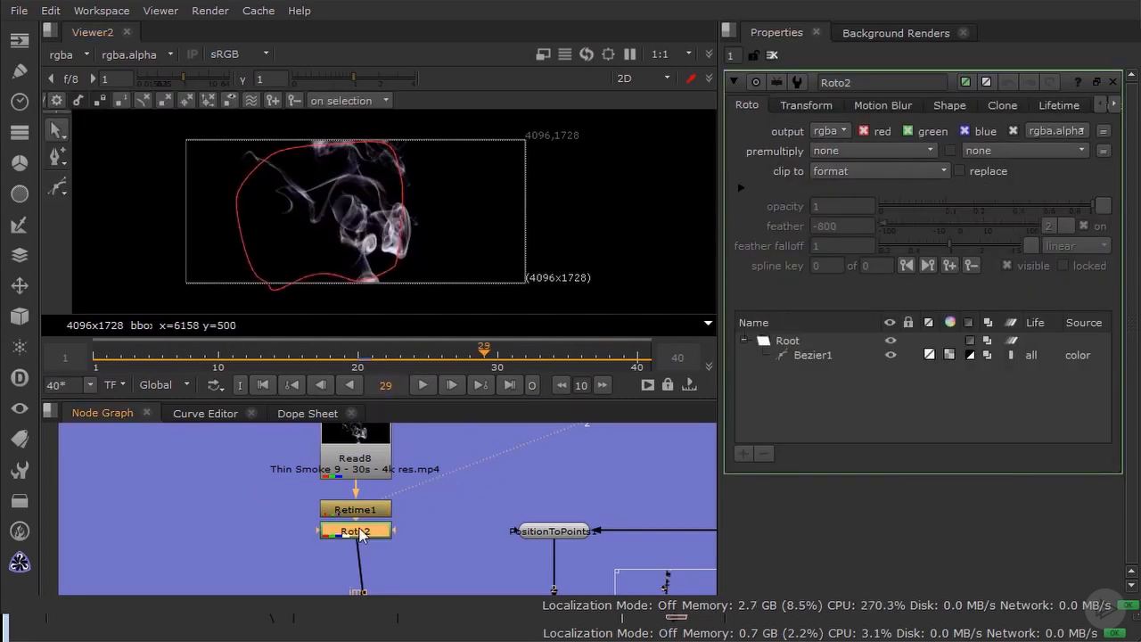
pyautogui.click(813, 356)
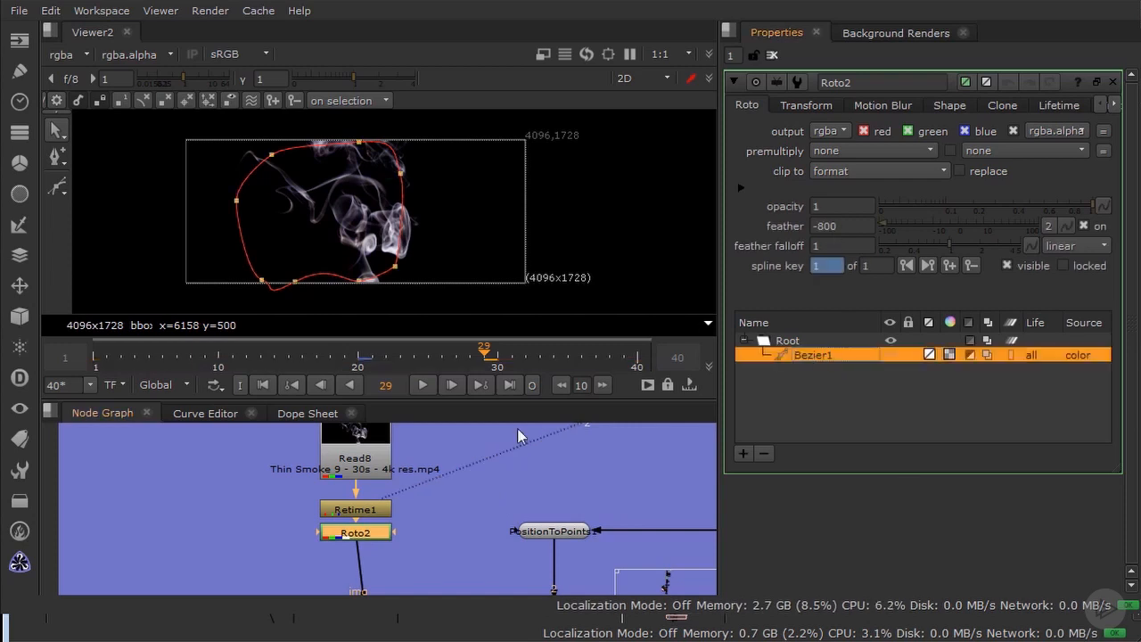
pyautogui.click(352, 535)
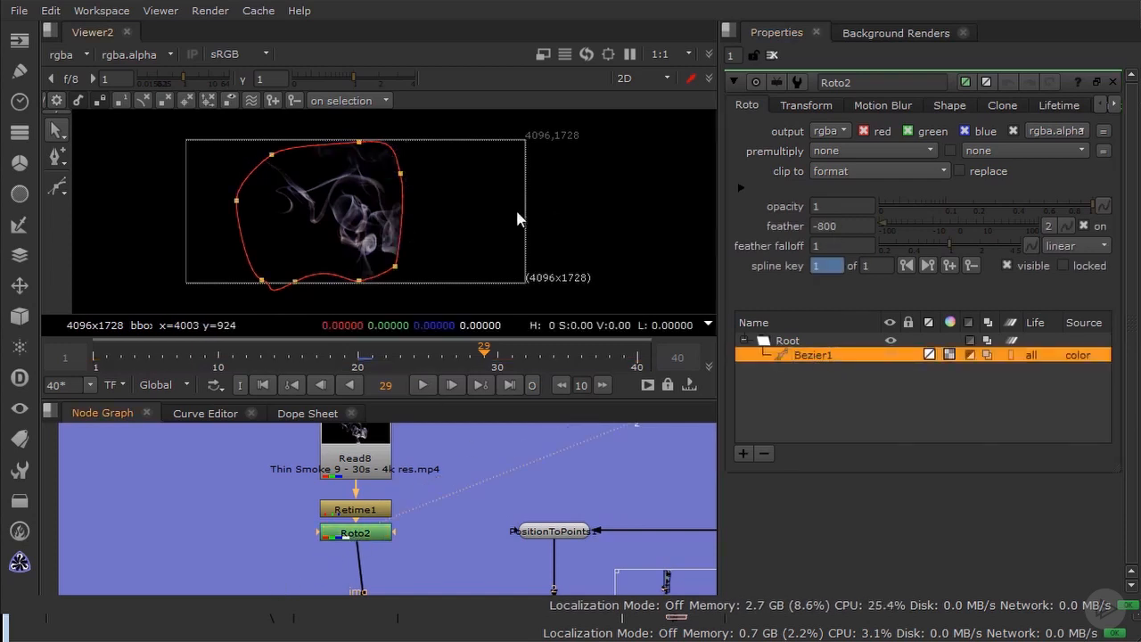
pyautogui.click(424, 384)
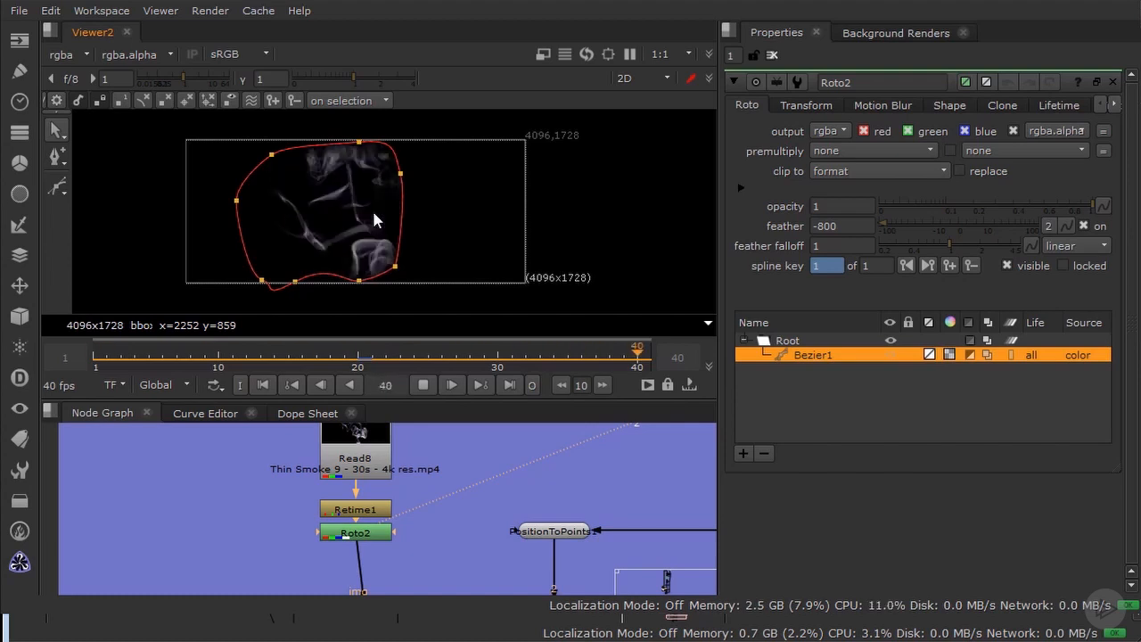
pyautogui.click(422, 387)
# Step: Open the Camera2 properties to check the alembic file that drives the smoke scene's camera
pyautogui.scroll(-3, 483, 498)
pyautogui.moveTo(491, 497); pyautogui.dragTo(408, 476, button='middle')
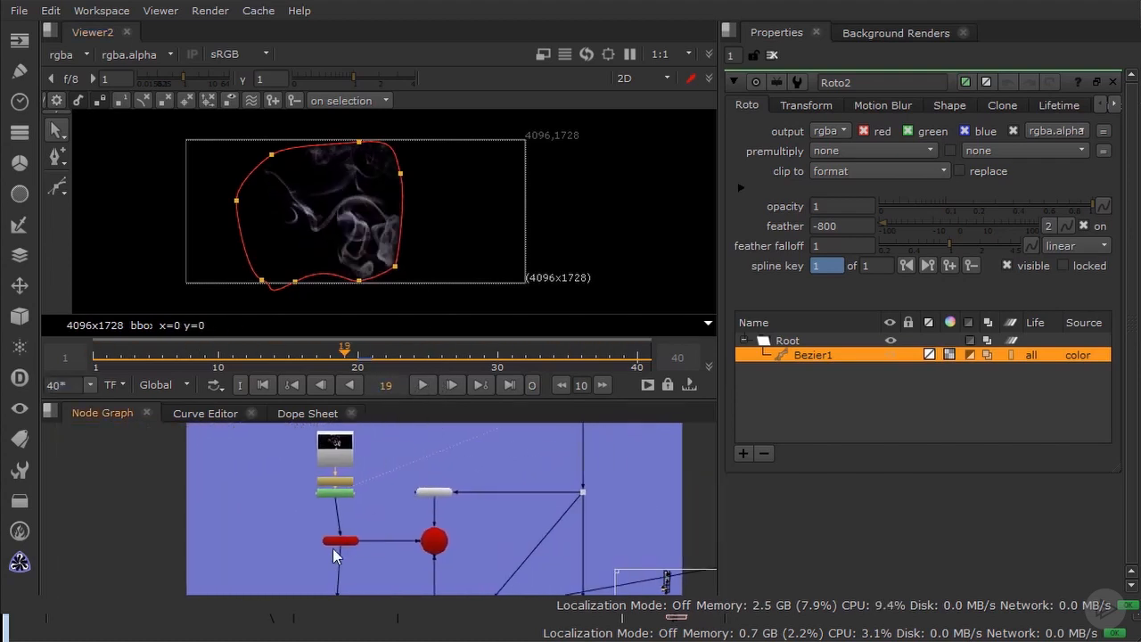
pyautogui.scroll(2, 335, 550)
pyautogui.moveTo(397, 531); pyautogui.dragTo(324, 513, button='middle')
pyautogui.scroll(-5, 339, 501)
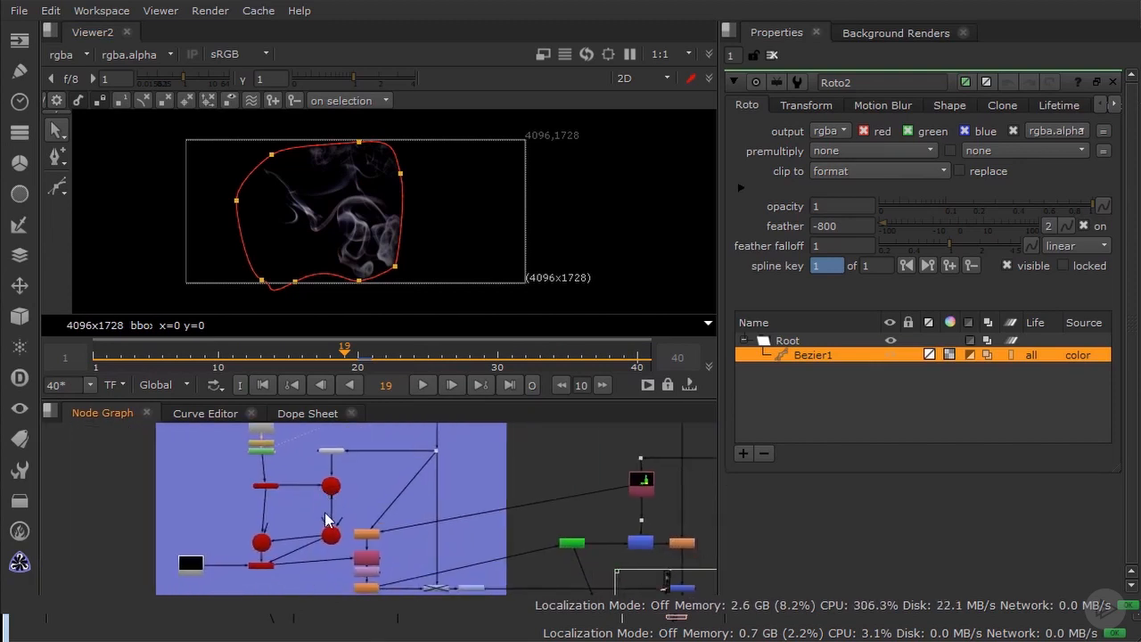
pyautogui.scroll(4, 323, 513)
pyautogui.doubleClick(356, 554)
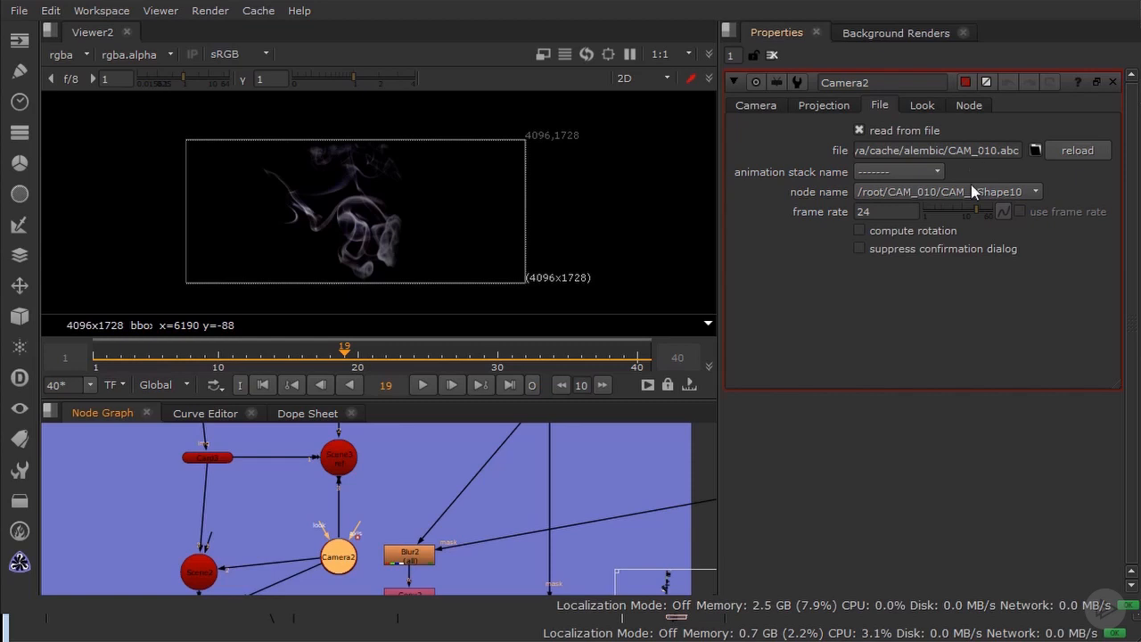
# Step: View the merge node where the smoking gun branch joins the main composite
pyautogui.scroll(-5, 419, 500)
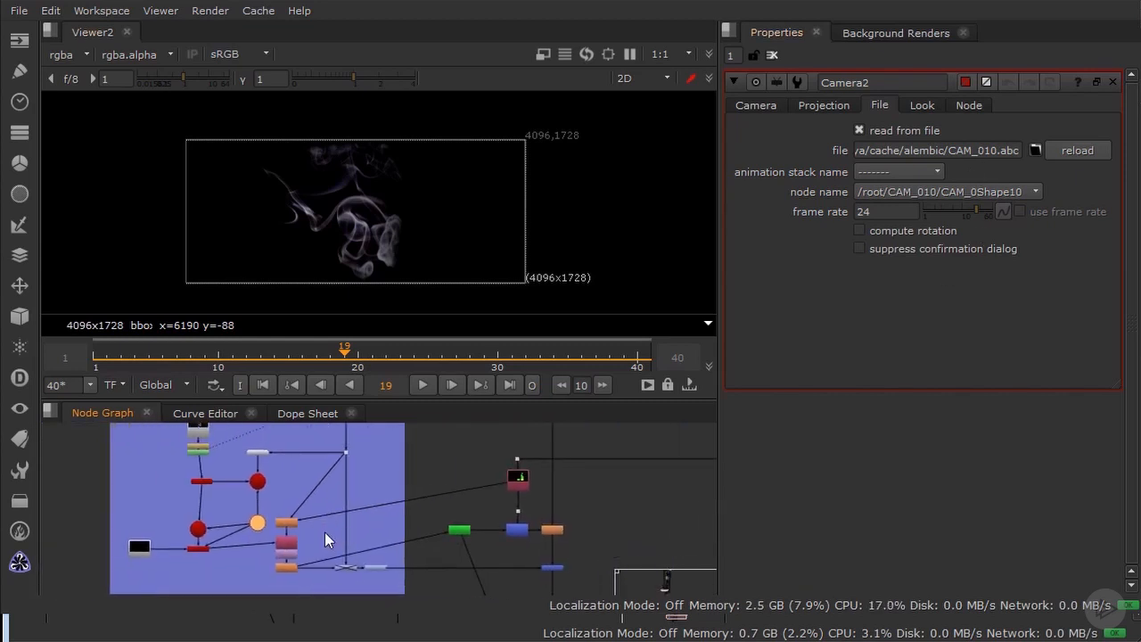
pyautogui.scroll(4, 509, 519)
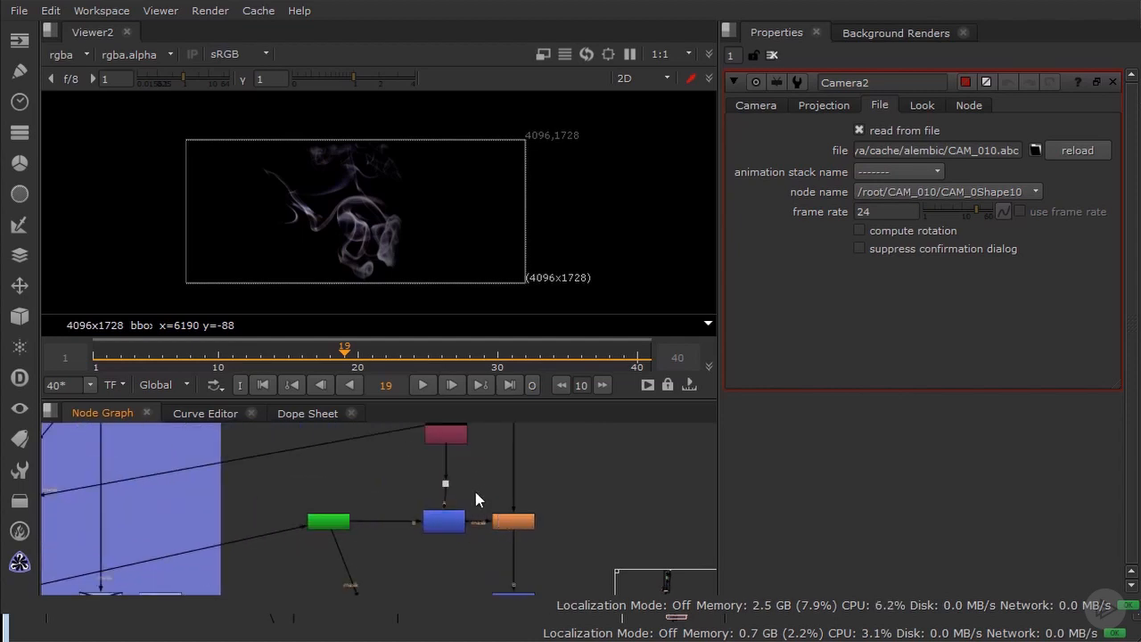
pyautogui.scroll(-3, 499, 506)
pyautogui.click(482, 519)
pyautogui.press('1')
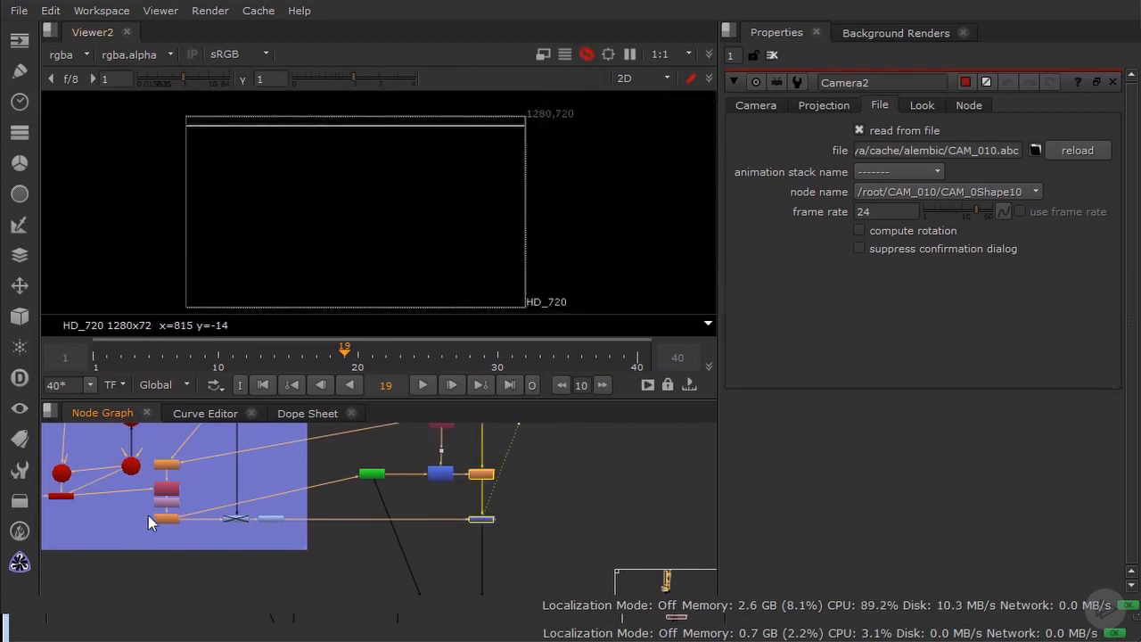
# Step: Disable the Blur2, Copy2, IDistort1 and Defocus1 nodes together and examine the smoke around the glass without them
pyautogui.scroll(2, 152, 524)
pyautogui.scroll(1, 198, 504)
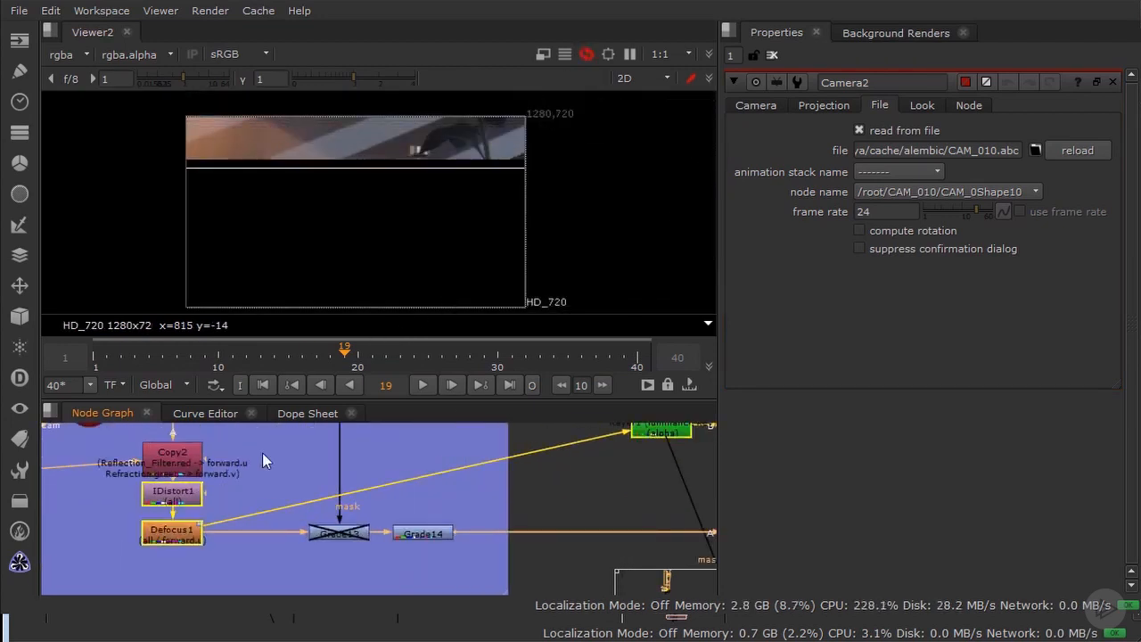
pyautogui.scroll(-2, 201, 531)
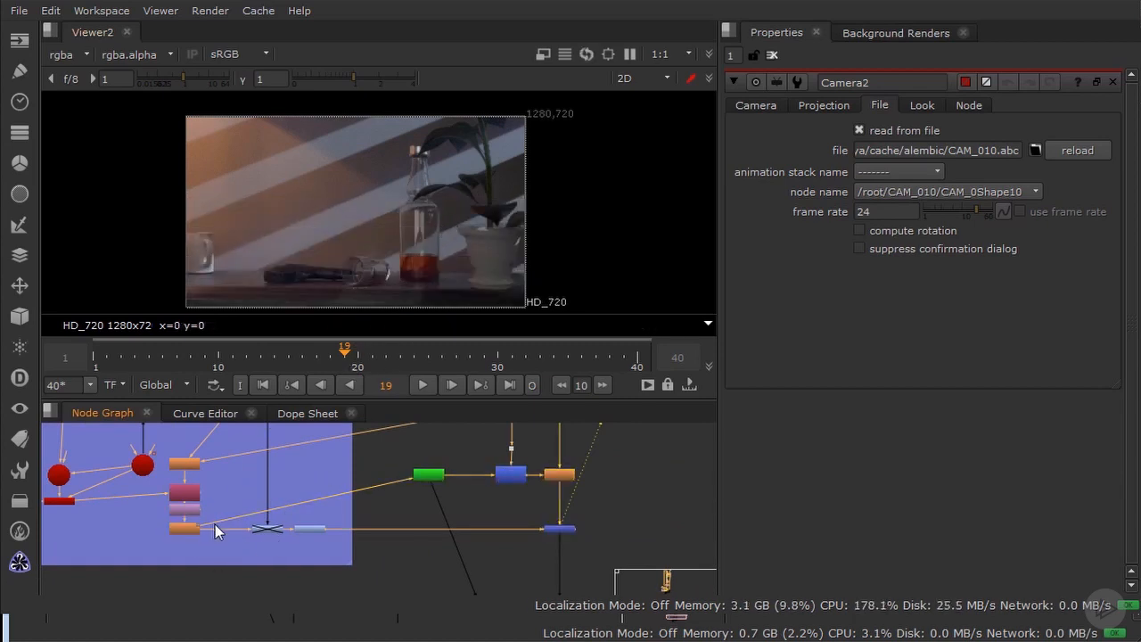
pyautogui.scroll(3, 212, 535)
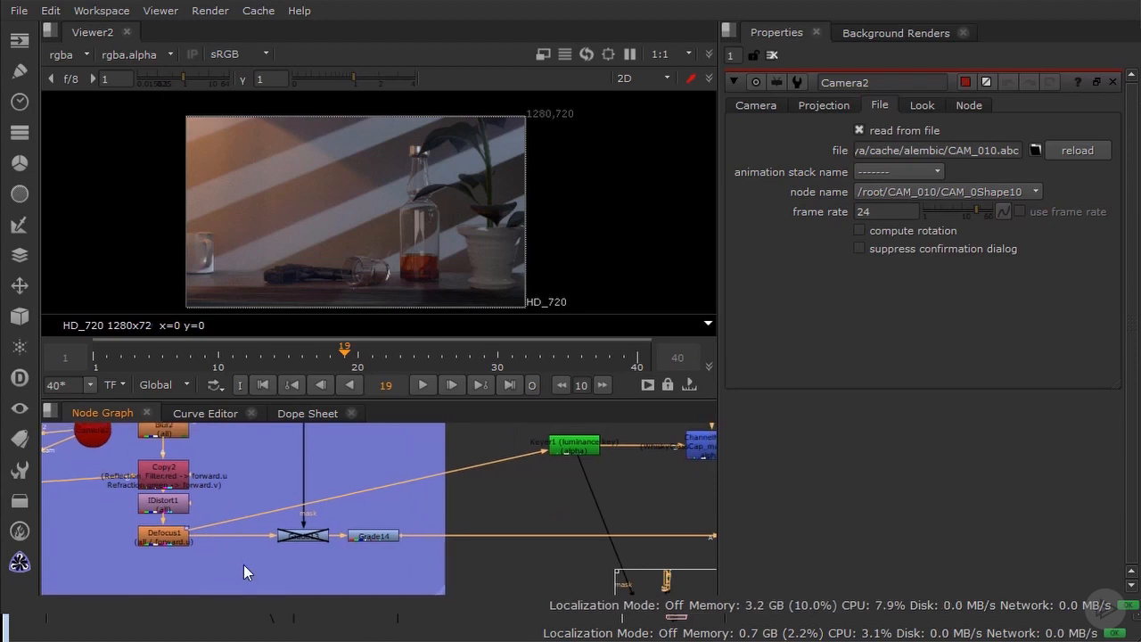
pyautogui.moveTo(252, 581); pyautogui.dragTo(122, 439)
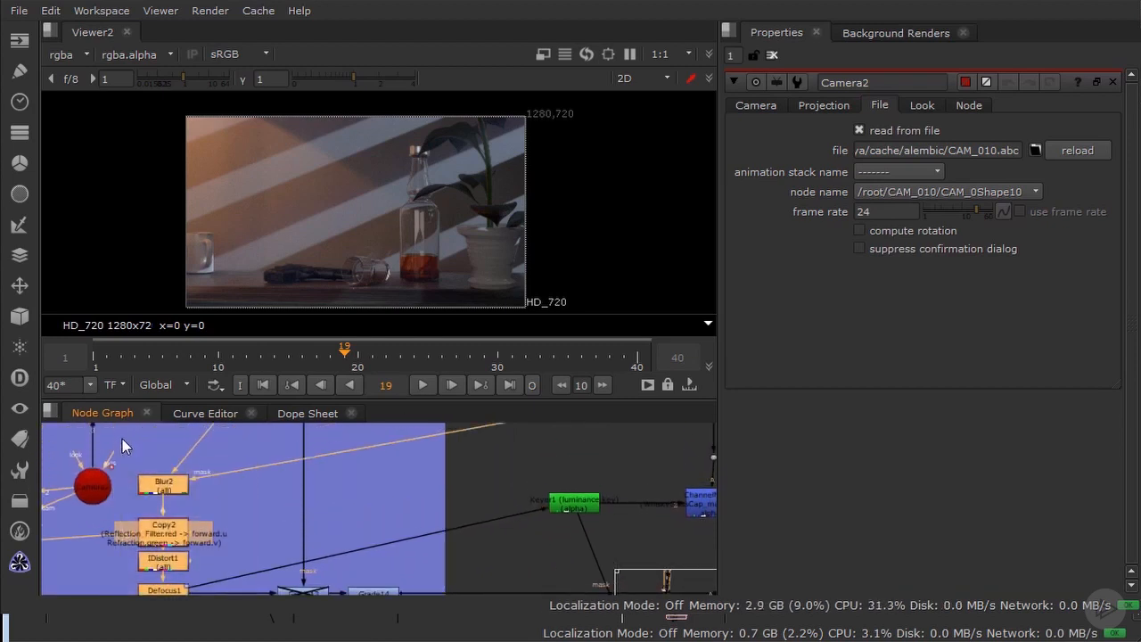
pyautogui.press('d')
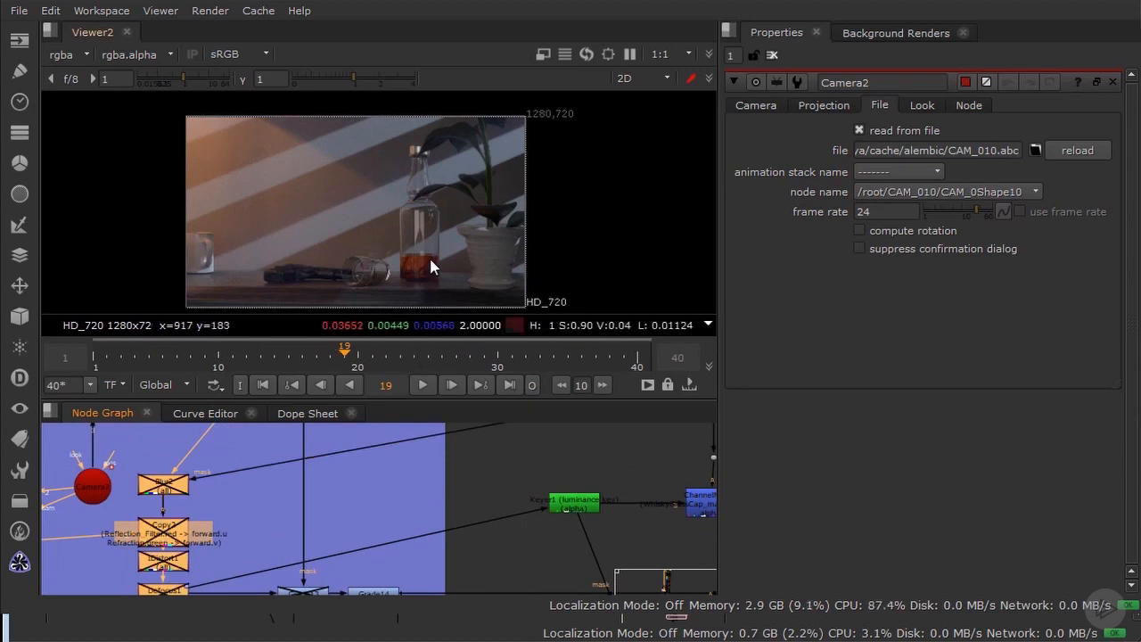
pyautogui.scroll(5, 376, 267)
pyautogui.scroll(2, 375, 263)
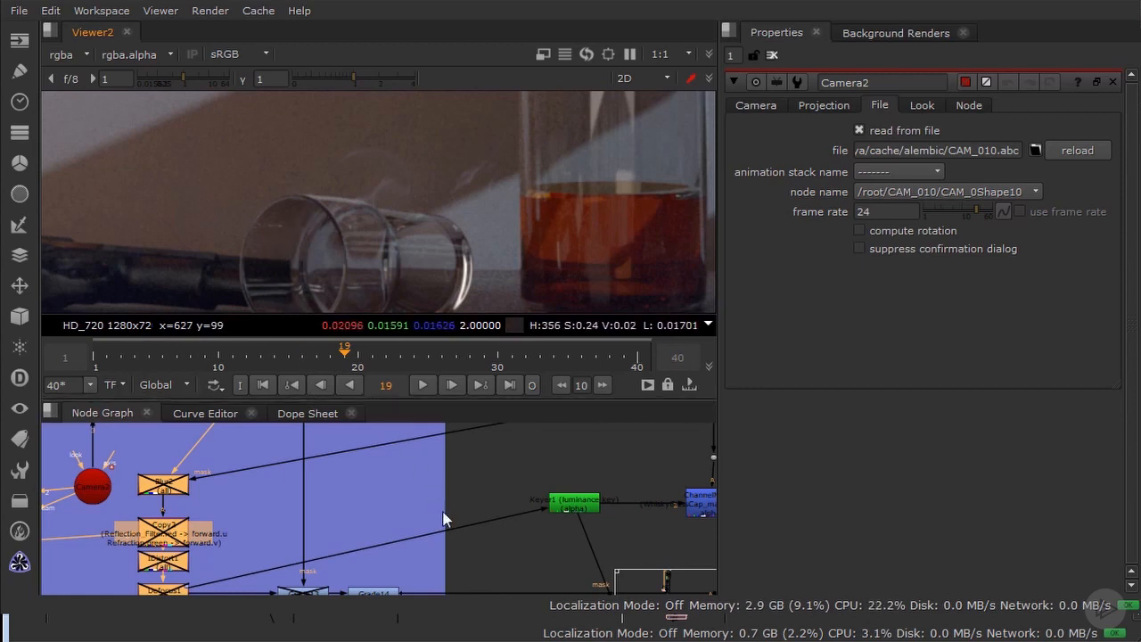
# Step: View the Blur2 node, re-enable it, and open its properties to check the blur size and mask channel
pyautogui.moveTo(422, 515); pyautogui.dragTo(334, 473, button='middle')
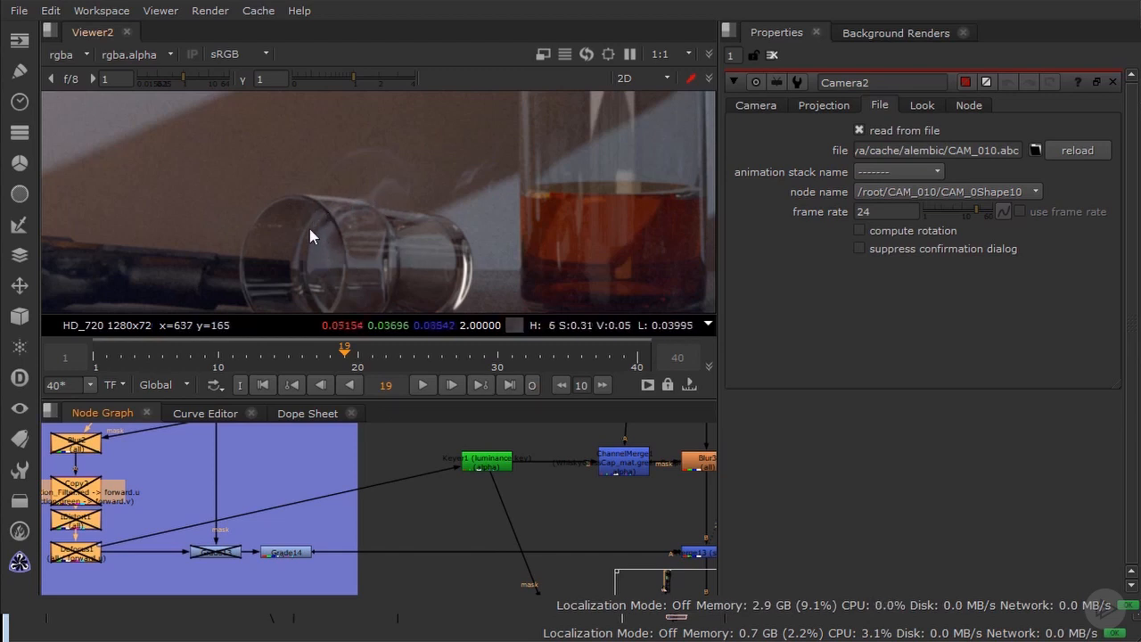
pyautogui.moveTo(79, 465); pyautogui.dragTo(221, 484, button='middle')
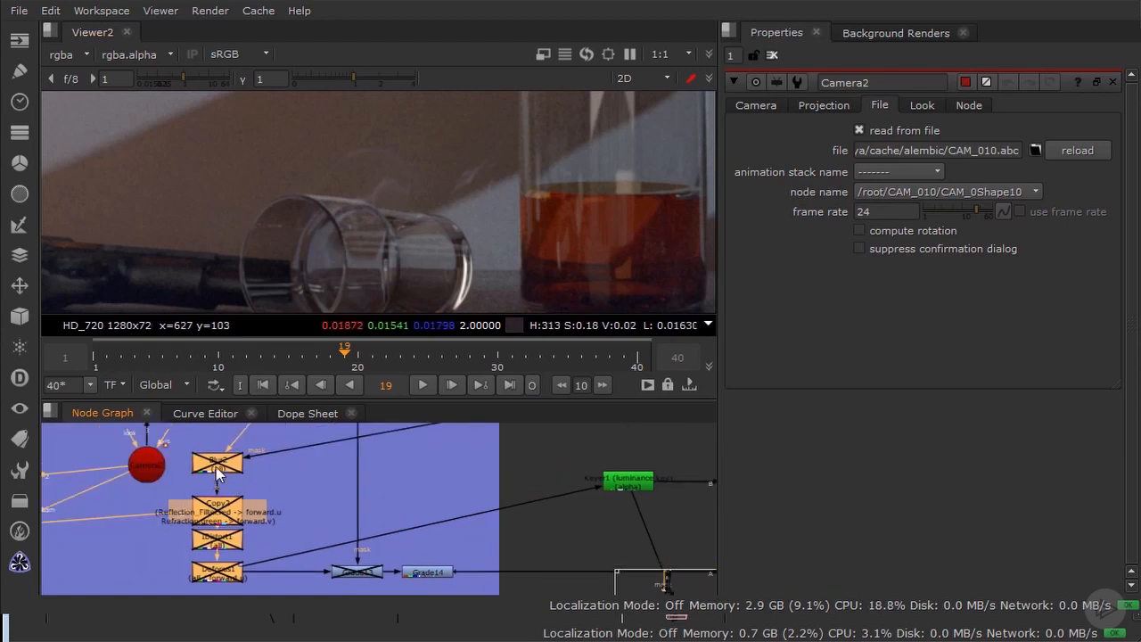
pyautogui.click(215, 465)
pyautogui.press('1')
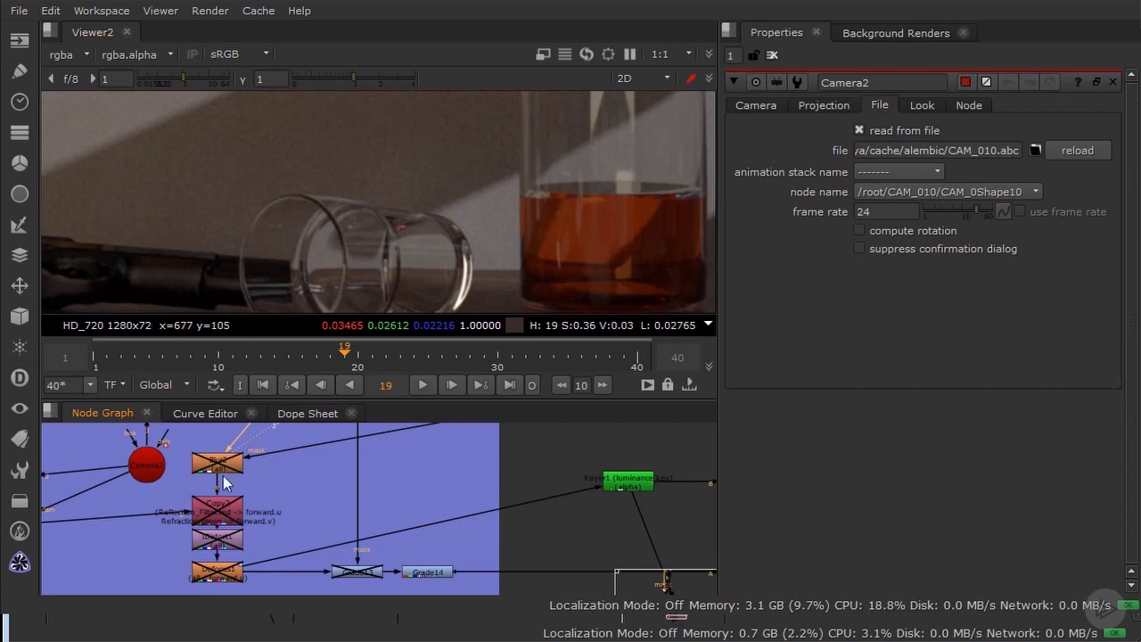
pyautogui.press('d')
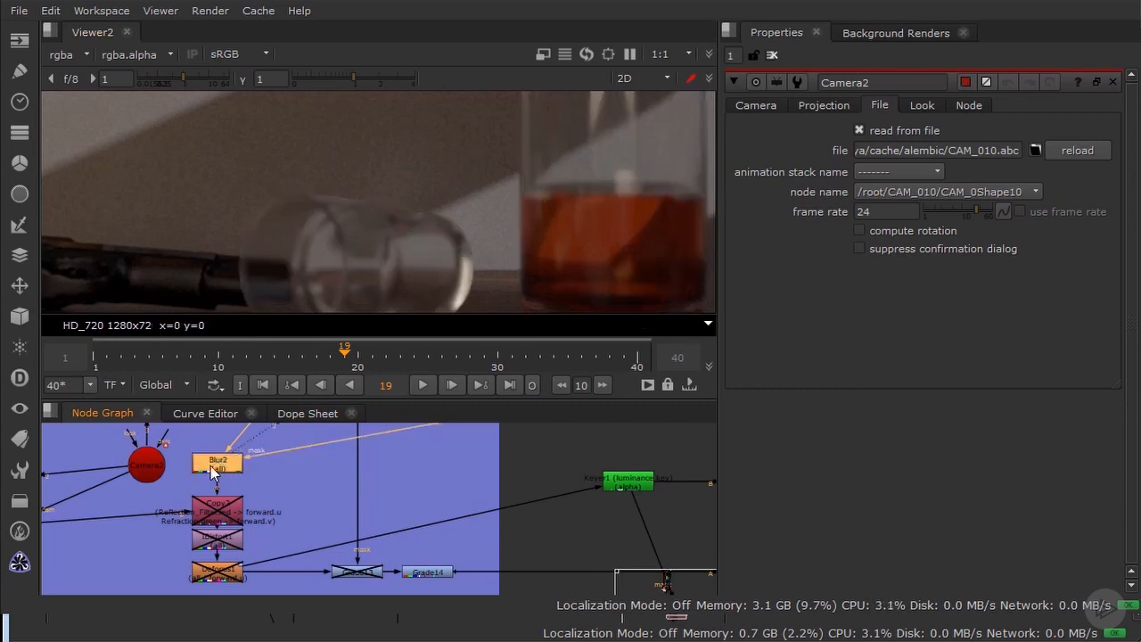
pyautogui.doubleClick(214, 472)
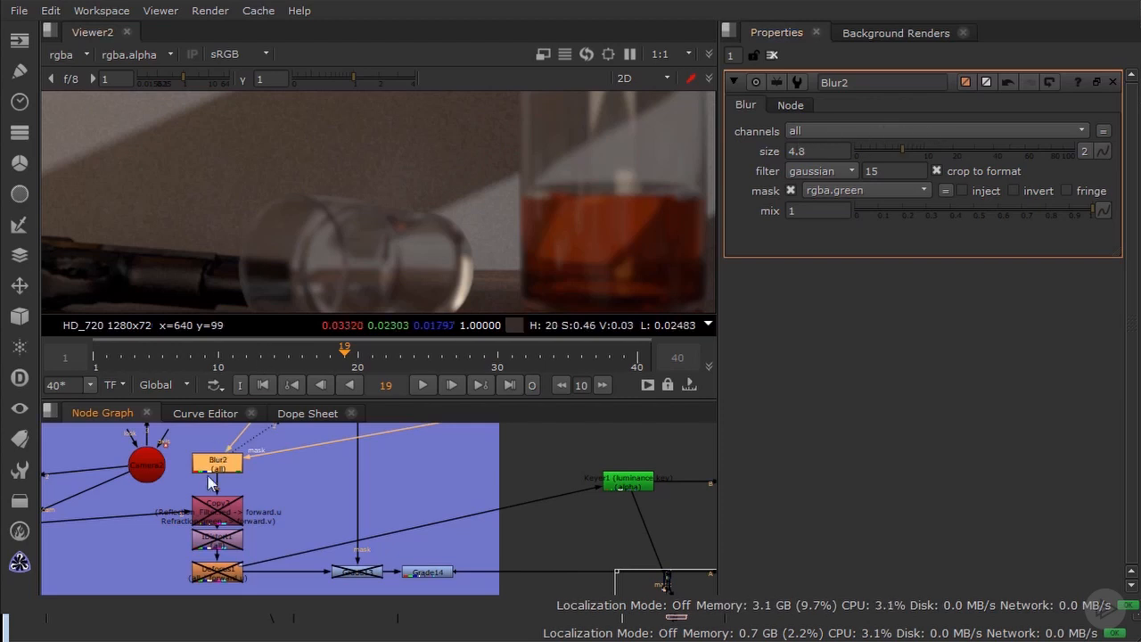
# Step: Check the channel copies in Copy2, re-enable Copy2 and IDistort1, and view IDistort1 with its properties open
pyautogui.doubleClick(230, 510)
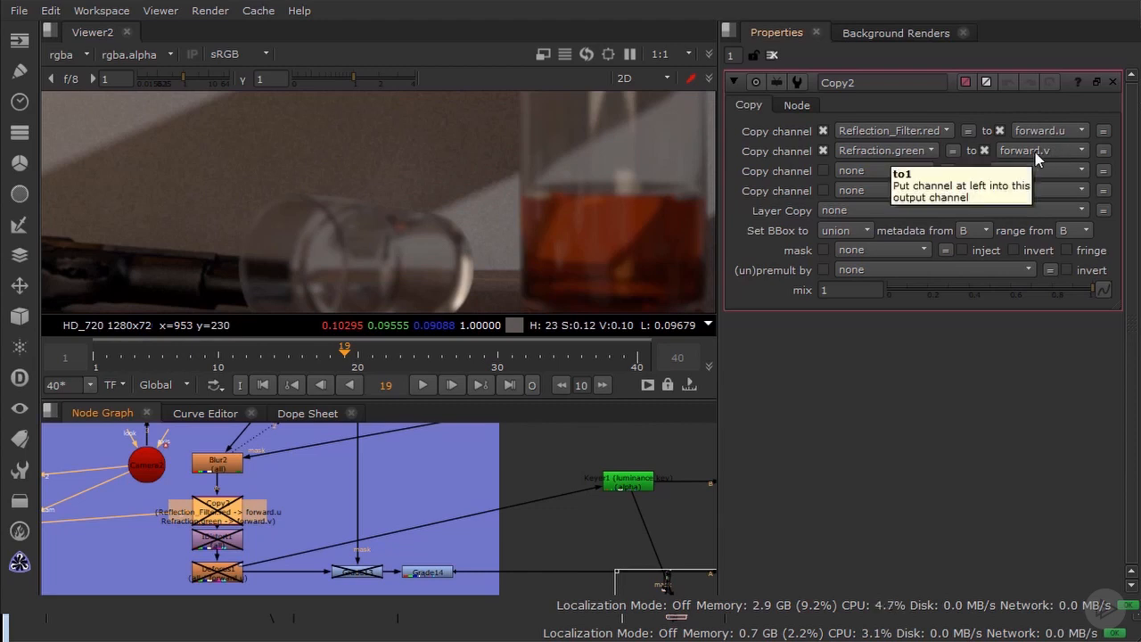
pyautogui.press('d')
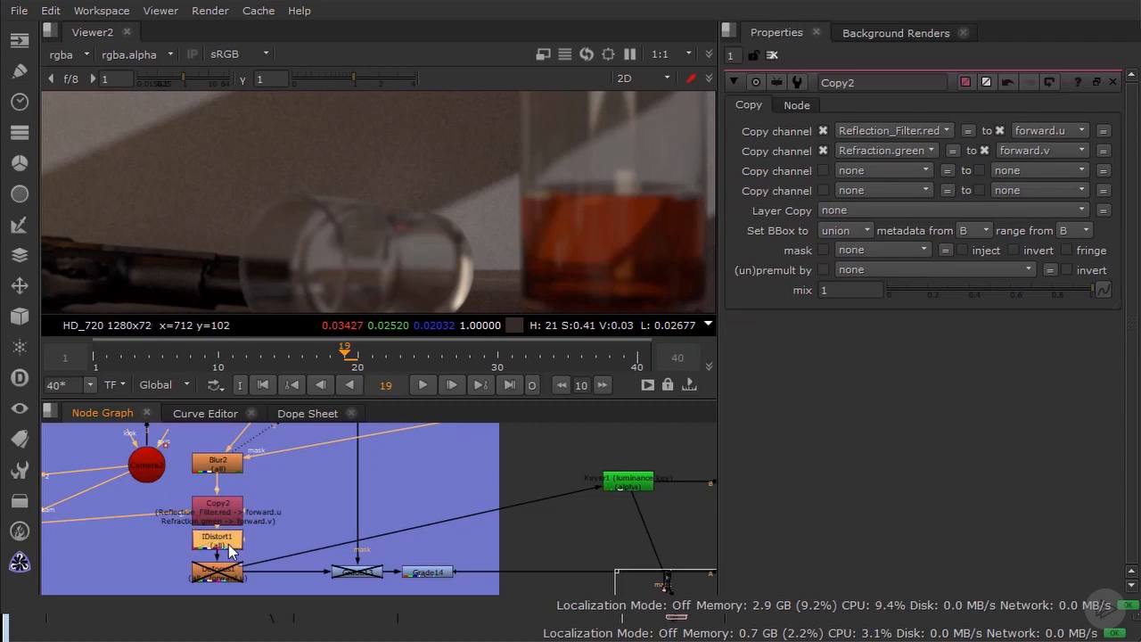
pyautogui.doubleClick(230, 551)
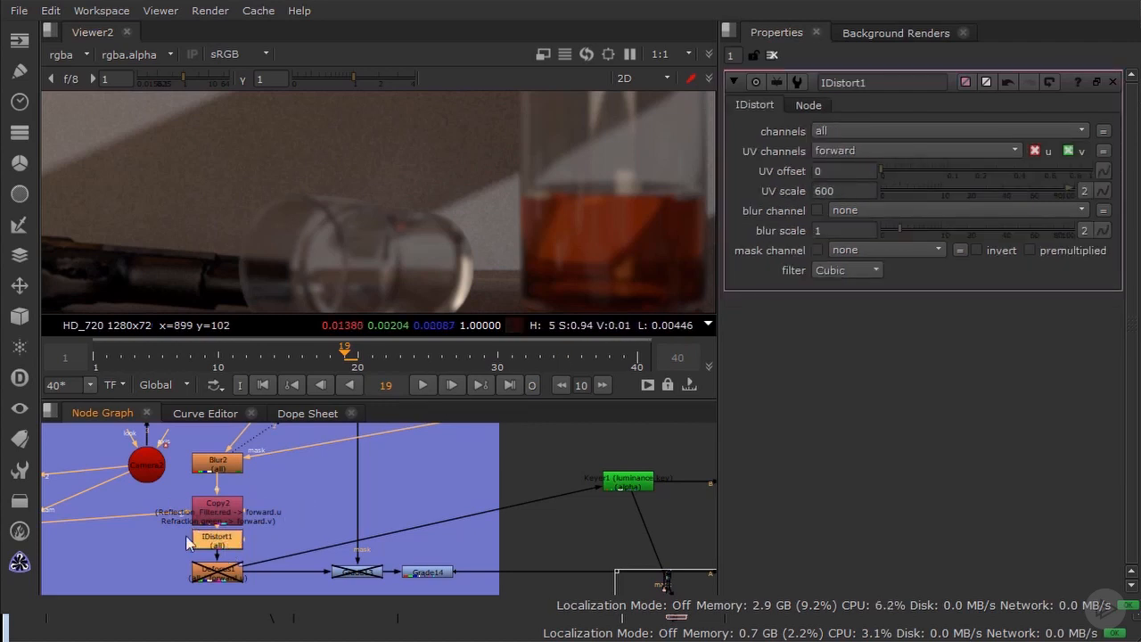
pyautogui.press('1')
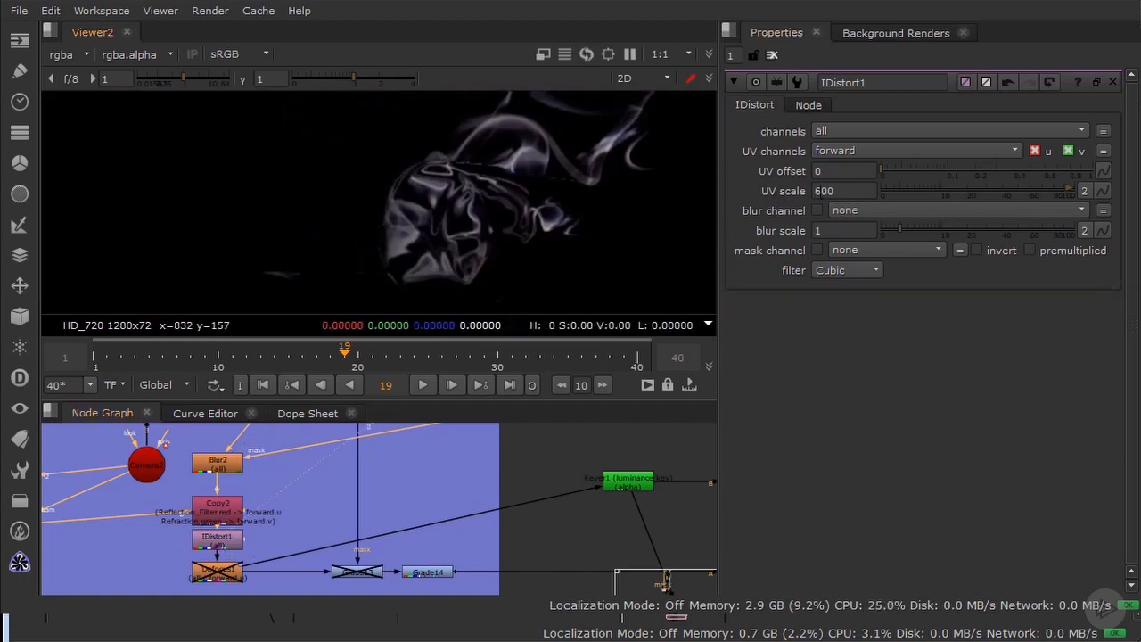
# Step: Try lower and higher UV scale values on IDistort1, set it to 700, and check the distorted smoke at frames 23 and 30
pyautogui.click(817, 192)
pyautogui.press('Down')
pyautogui.press('Down')
pyautogui.press('Down')
pyautogui.press('Down')
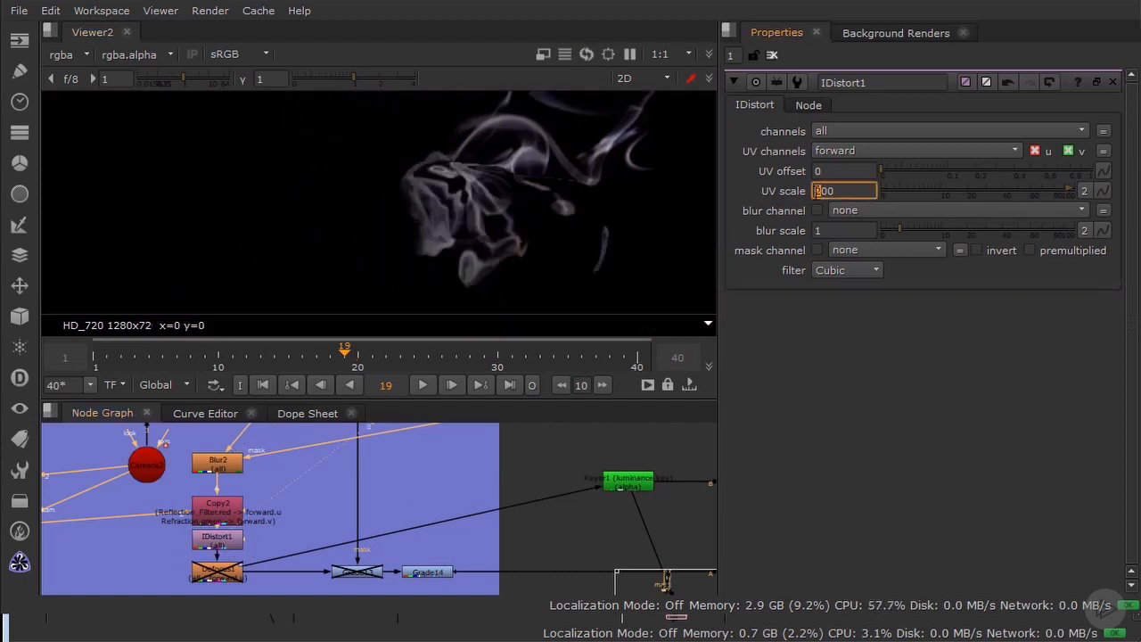
pyautogui.press('Down')
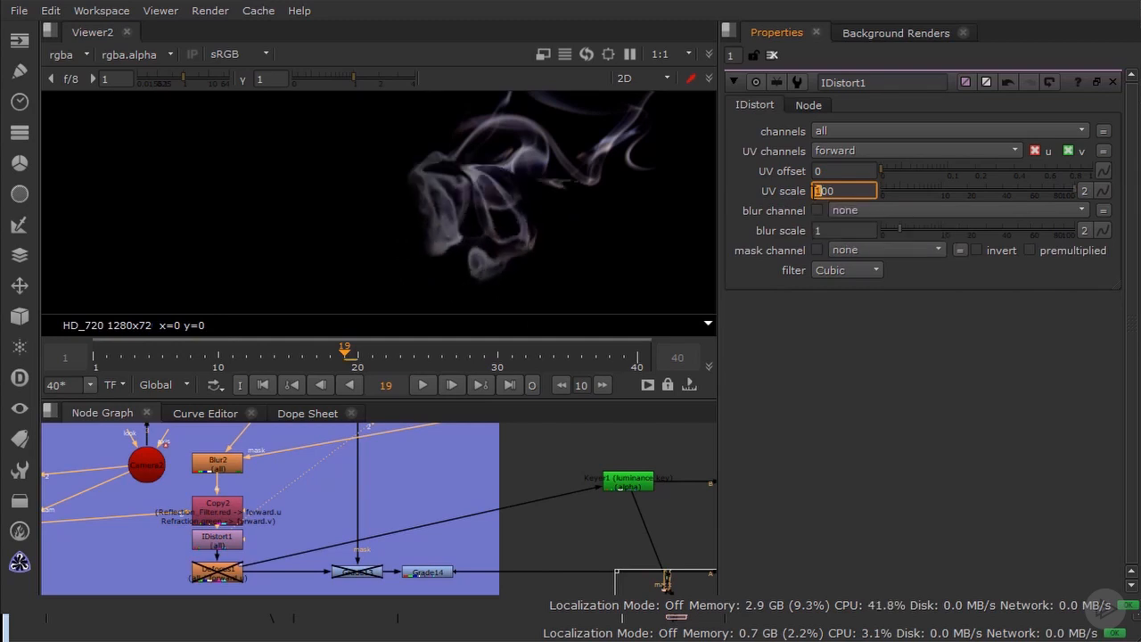
pyautogui.press('Up')
pyautogui.press('Up')
pyautogui.press('Up')
pyautogui.press('Up')
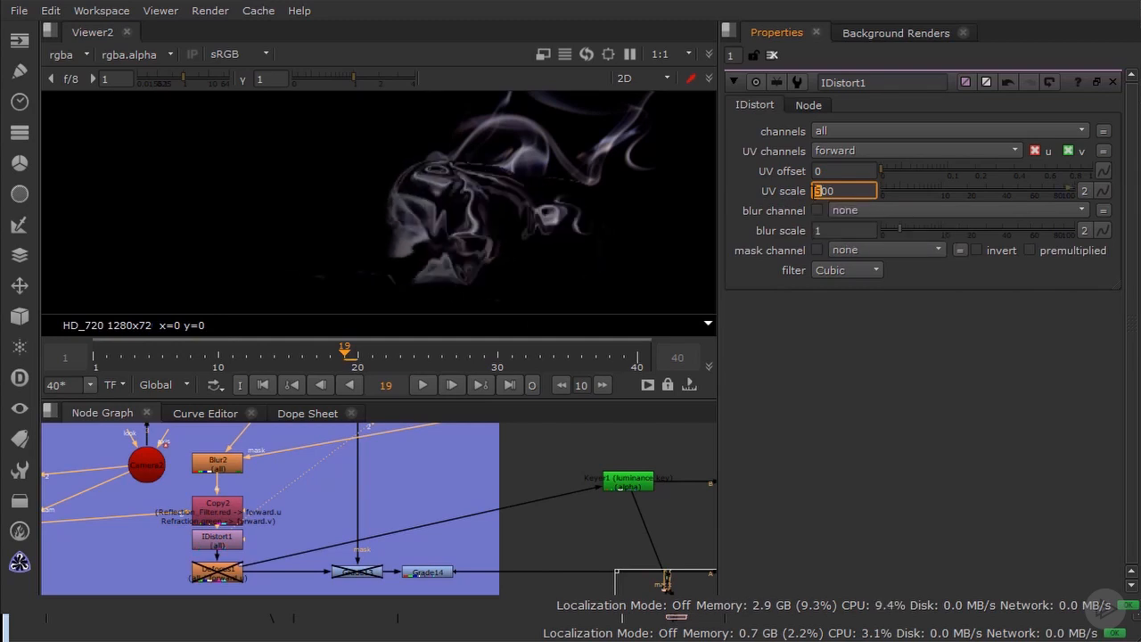
pyautogui.press('Up')
pyautogui.press('Up')
pyautogui.press('Up')
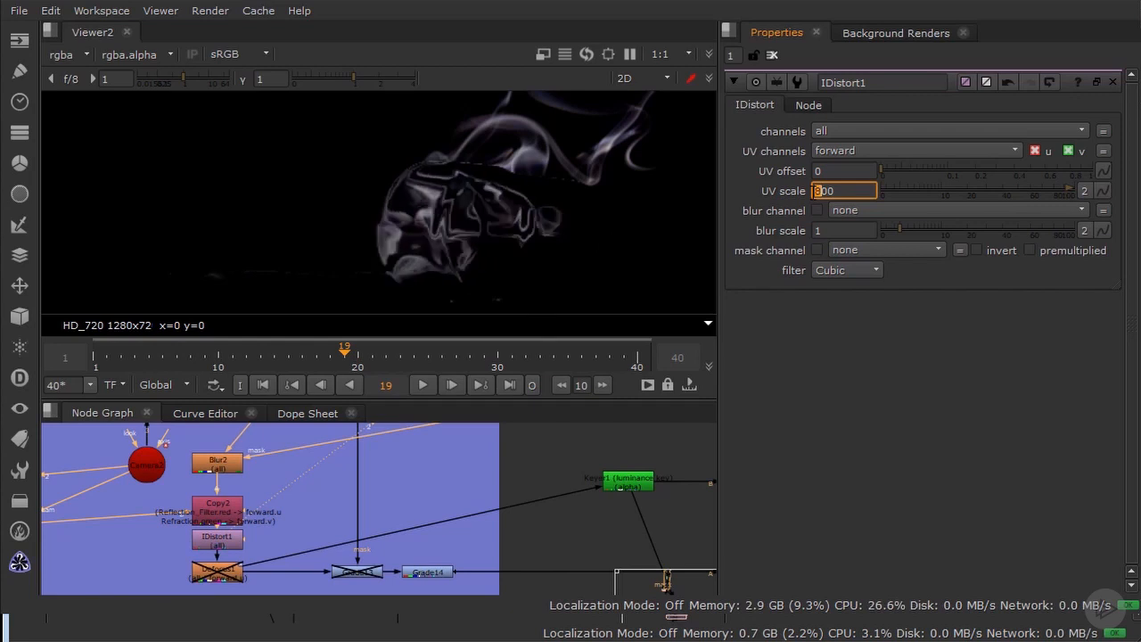
pyautogui.press('Down')
pyautogui.press('Down')
pyautogui.press('Down')
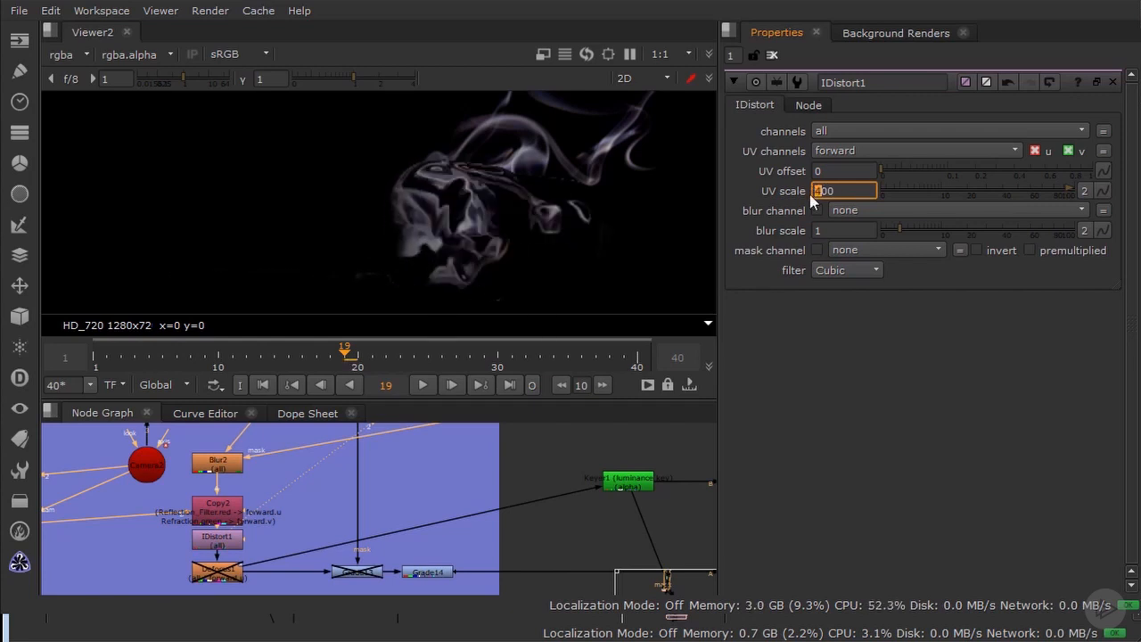
pyautogui.press('Down')
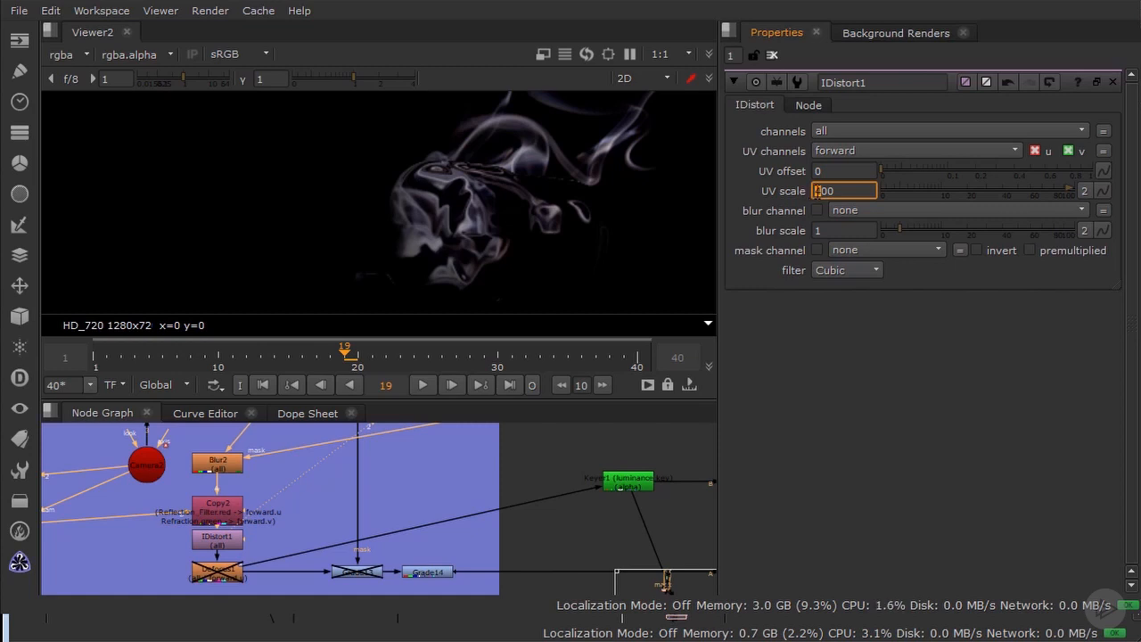
pyautogui.write('7')
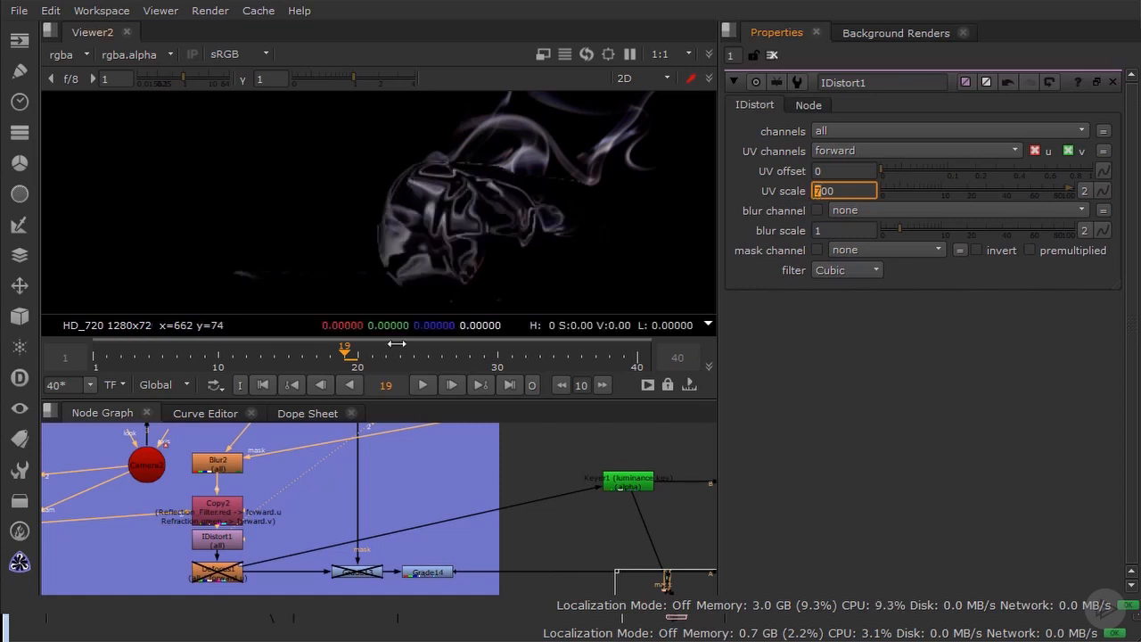
pyautogui.click(401, 358)
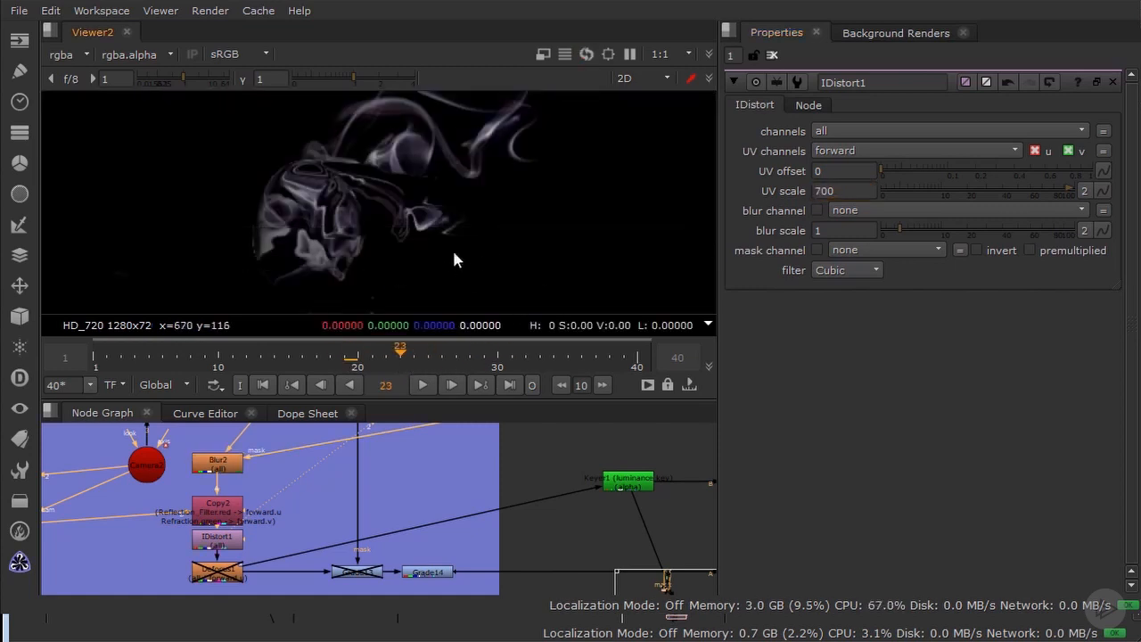
pyautogui.click(499, 353)
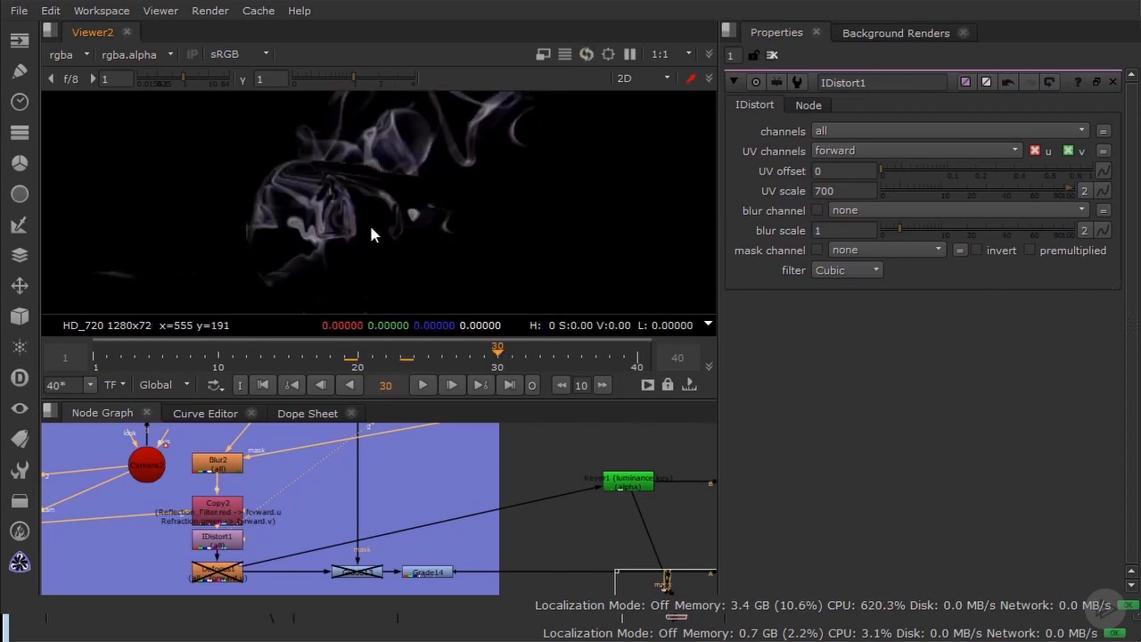
# Step: Re-enable the Defocus1 node, examine the smoke up close, and view the result of Grade14
pyautogui.moveTo(291, 469); pyautogui.dragTo(327, 429, button='middle')
pyautogui.click(254, 535)
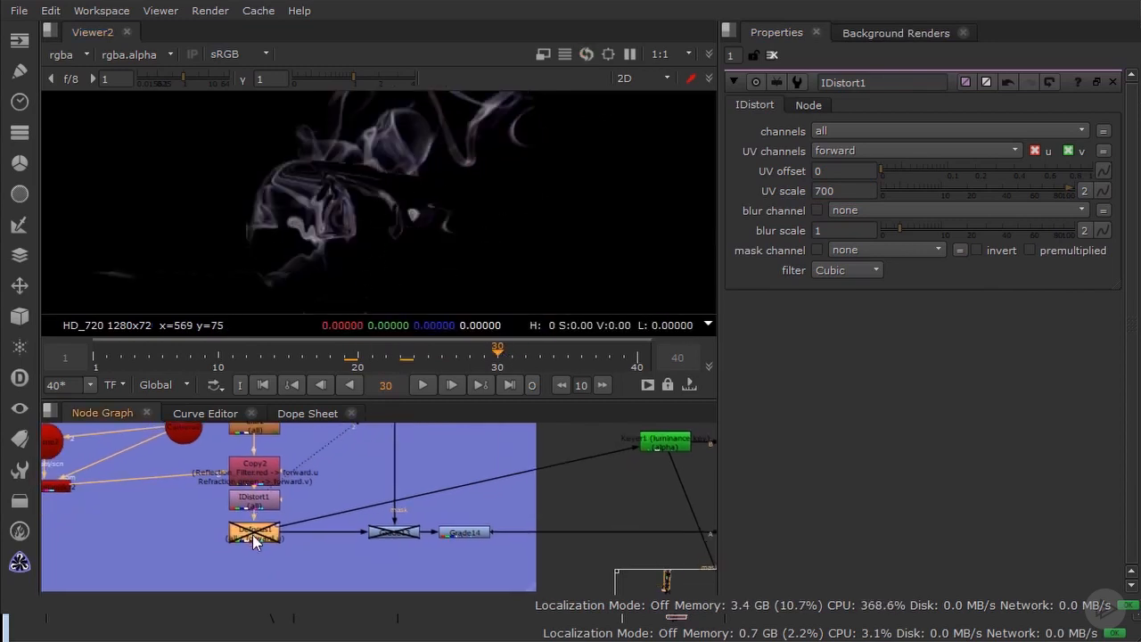
pyautogui.press('d')
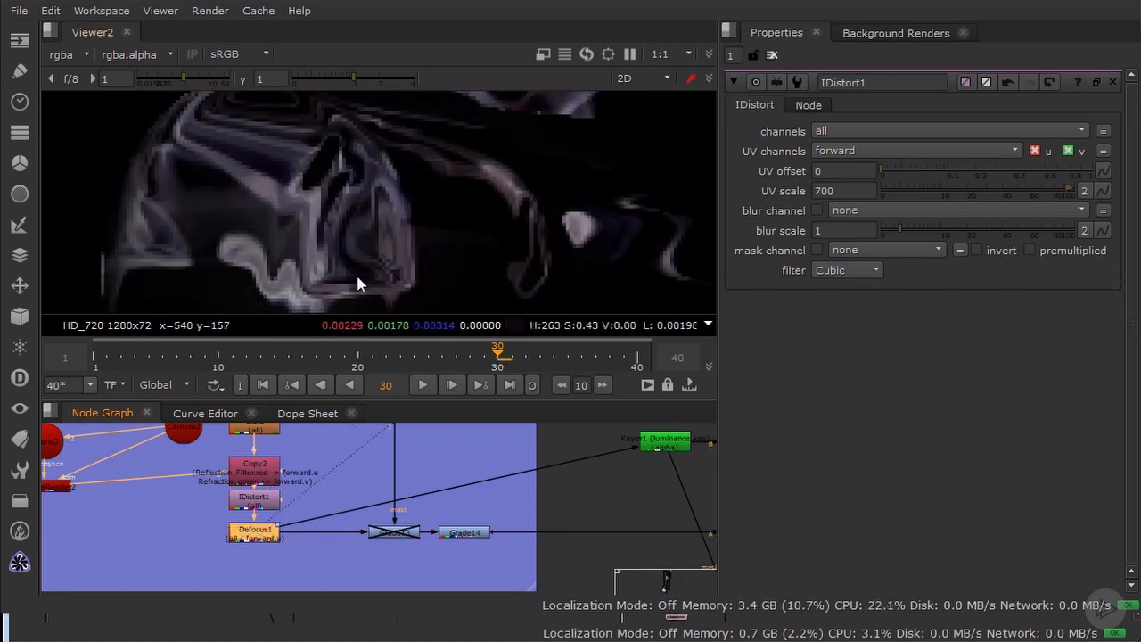
pyautogui.scroll(-3, 379, 494)
pyautogui.scroll(3, 306, 519)
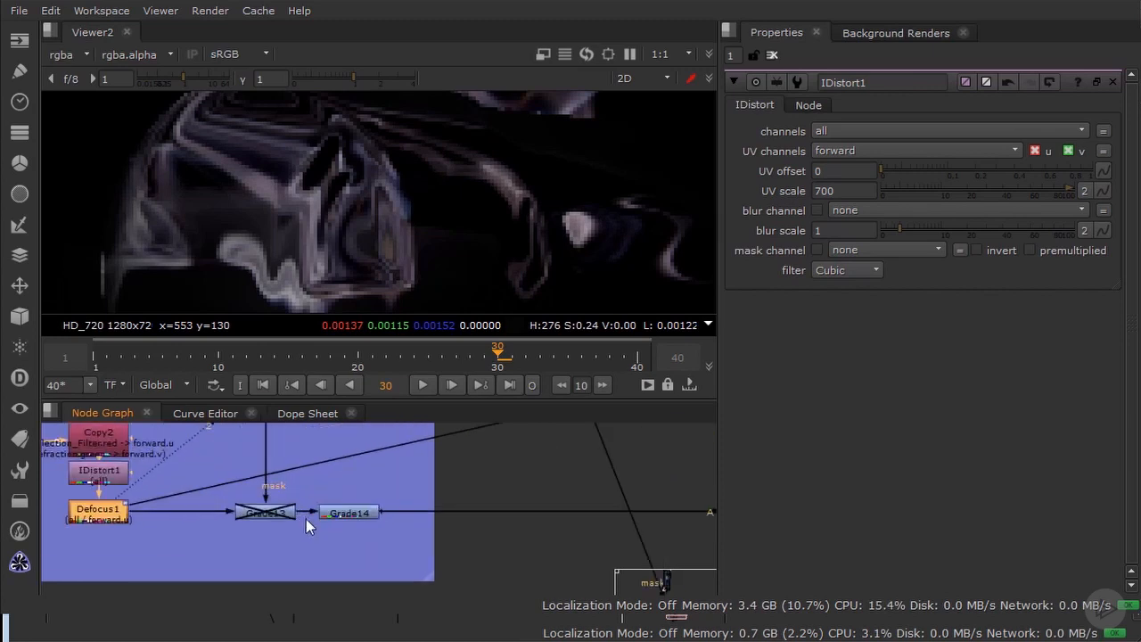
pyautogui.keyDown('ctrl'); pyautogui.keyDown('shift'); pyautogui.click(355, 514); pyautogui.keyUp('shift'); pyautogui.keyUp('ctrl')
pyautogui.scroll(-5, 338, 497)
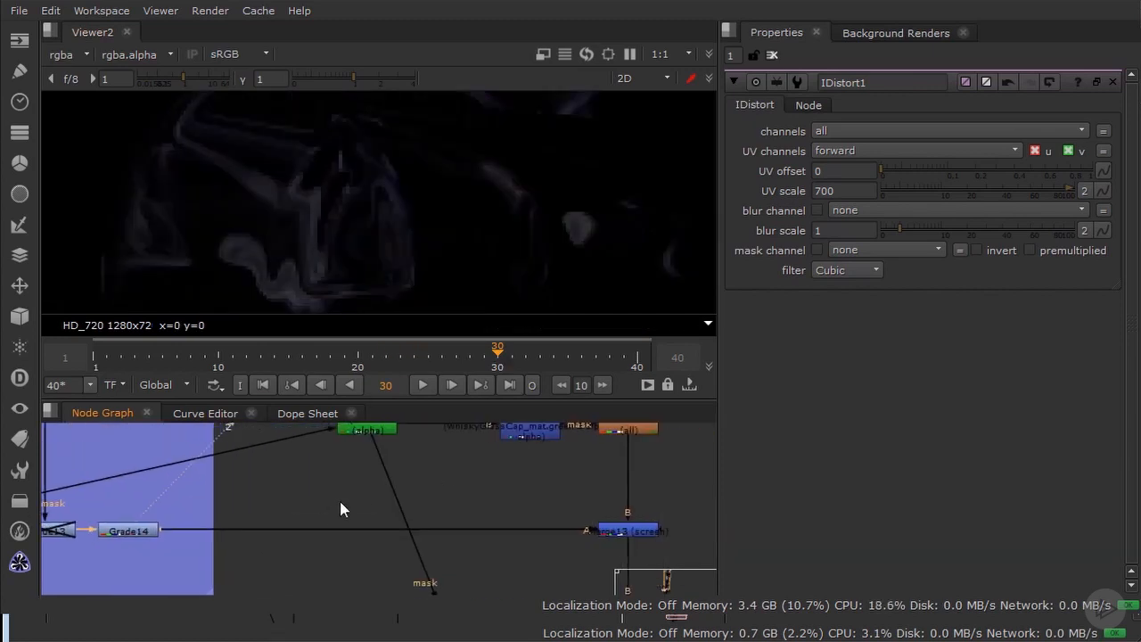
# Step: View the Keyer1 luminance key and examine the distorted smoke that feeds it
pyautogui.keyDown('ctrl'); pyautogui.keyDown('shift'); pyautogui.click(364, 460); pyautogui.keyUp('shift'); pyautogui.keyUp('ctrl')
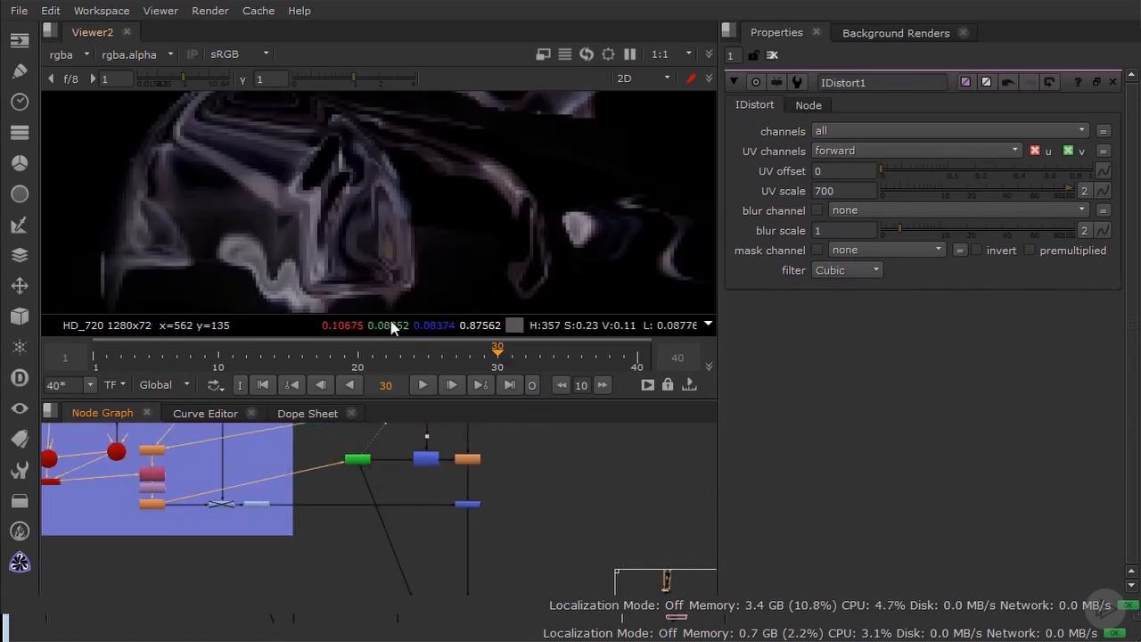
pyautogui.scroll(4, 428, 466)
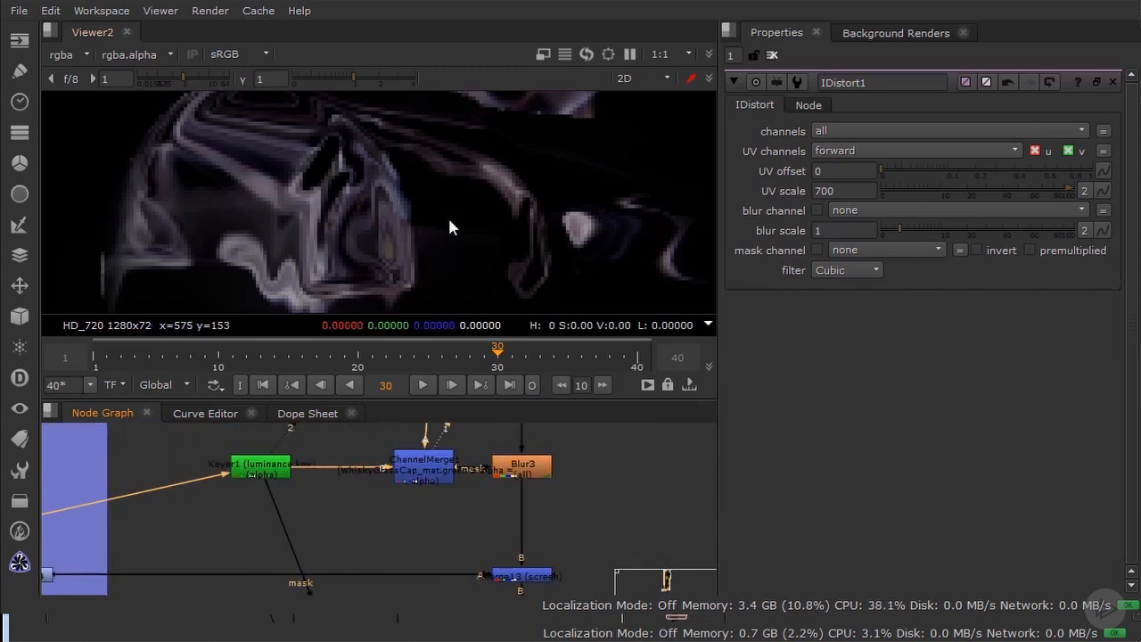
pyautogui.scroll(-5, 445, 216)
pyautogui.scroll(4, 419, 484)
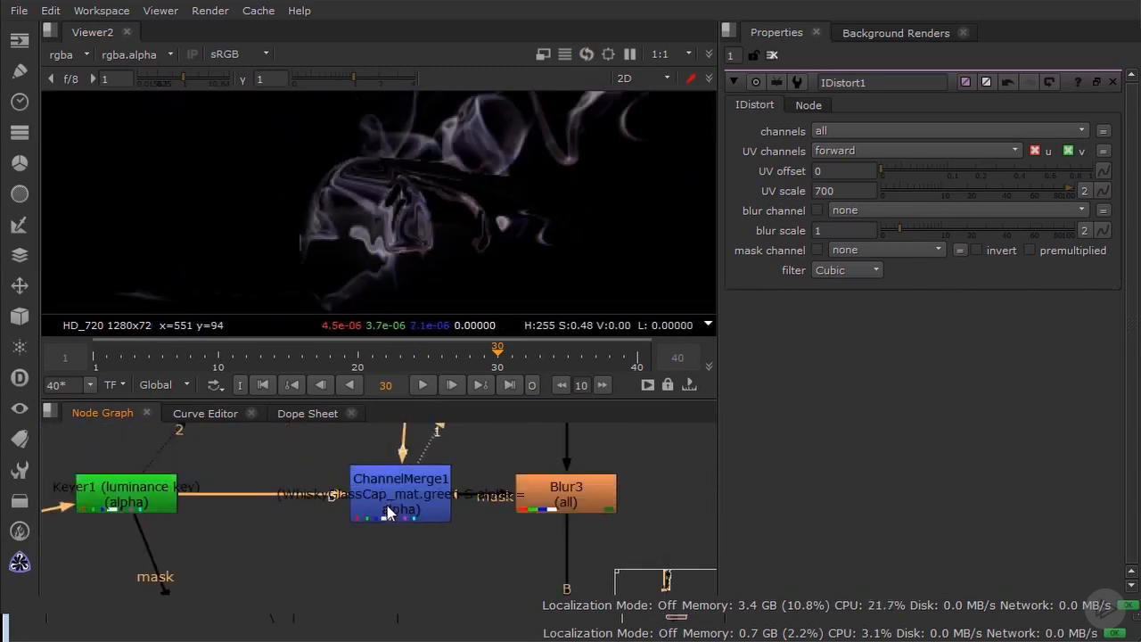
# Step: Compare the alpha matte with ChannelMerge1 disabled and enabled, and view the Blur3 node it masks
pyautogui.click(404, 488)
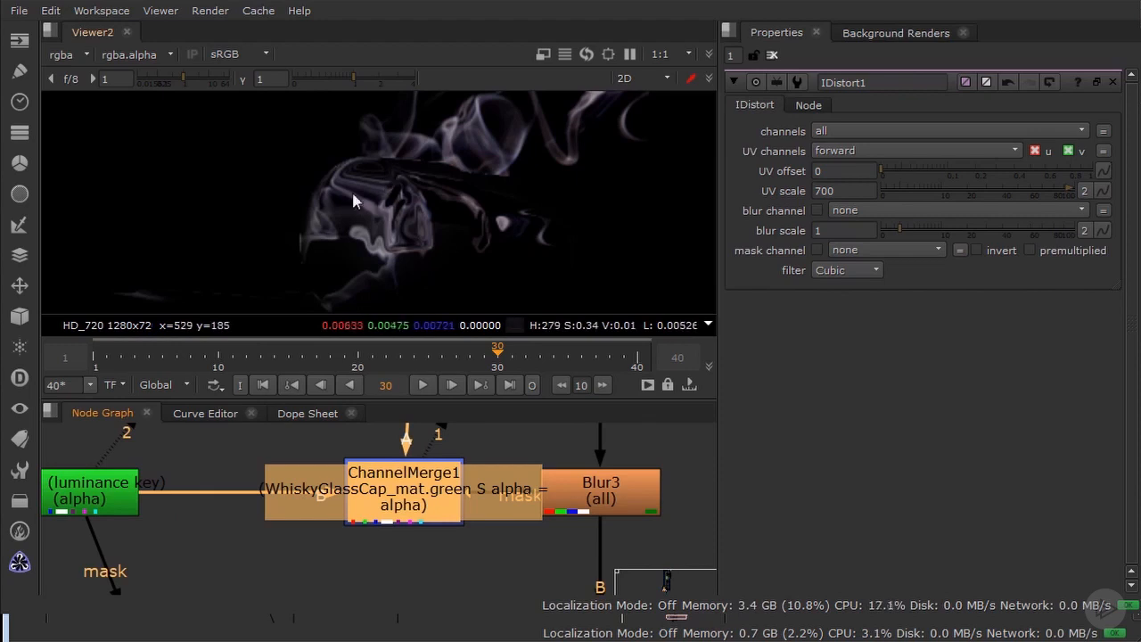
pyautogui.press('d')
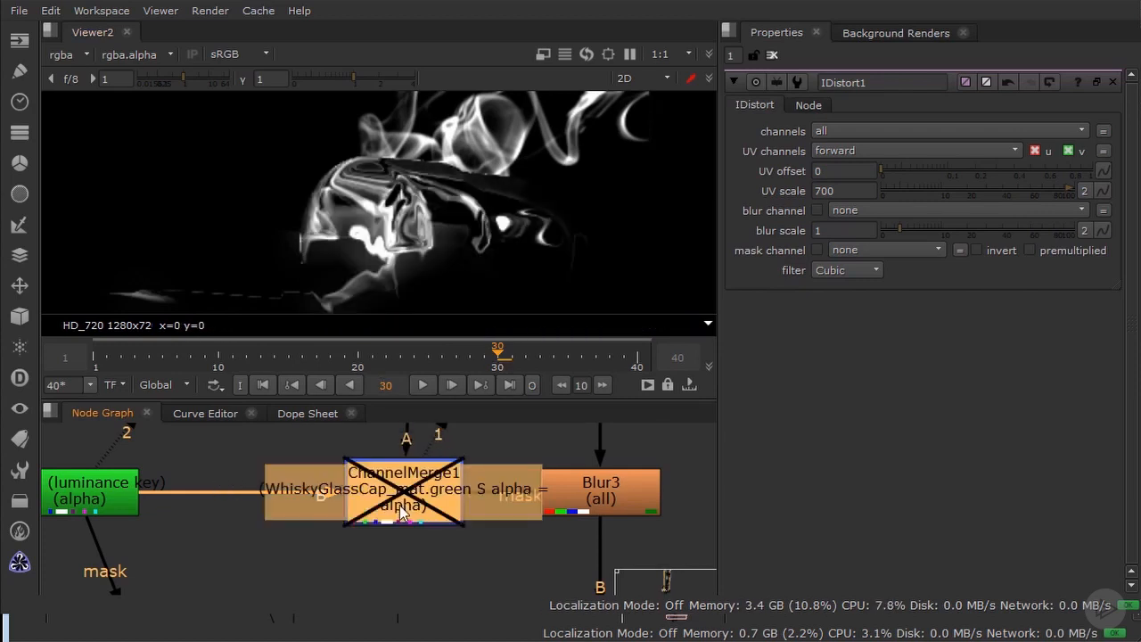
pyautogui.press('d')
pyautogui.press('d')
pyautogui.press('d')
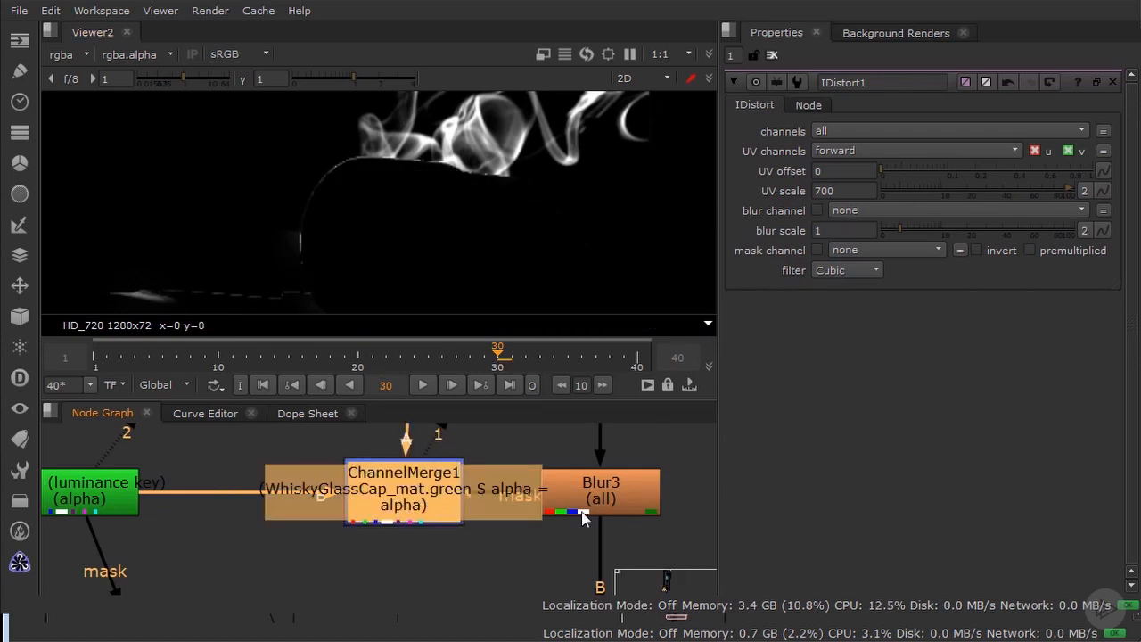
pyautogui.press('1')
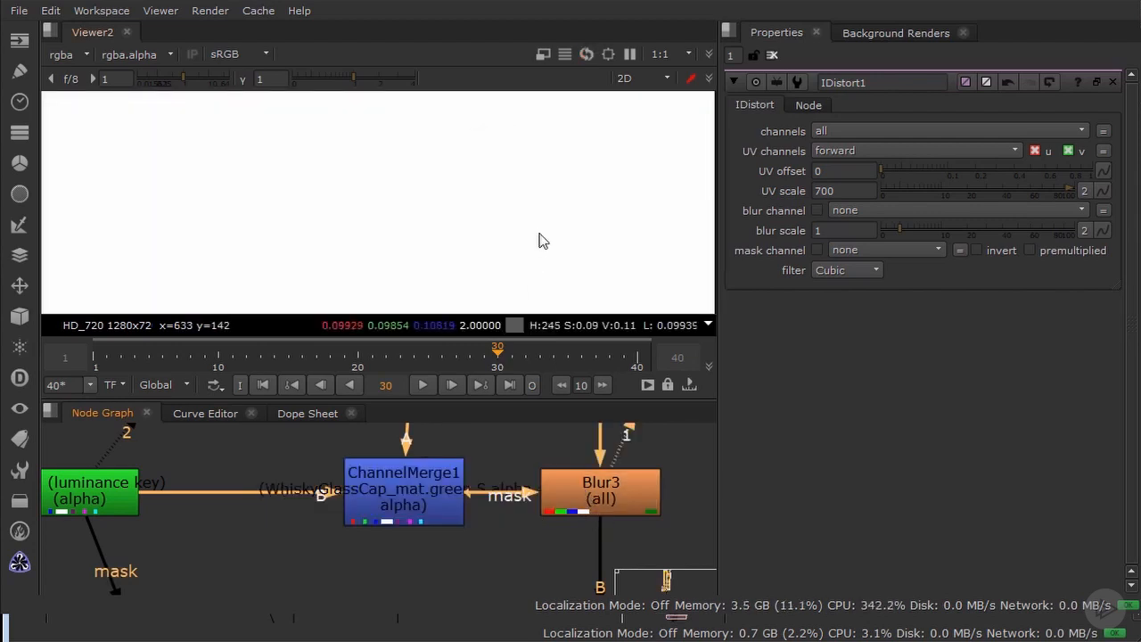
# Step: Compare the colour image with ChannelMerge1 disabled and enabled, and view the glass and bottle area at Blur3
pyautogui.click(433, 494)
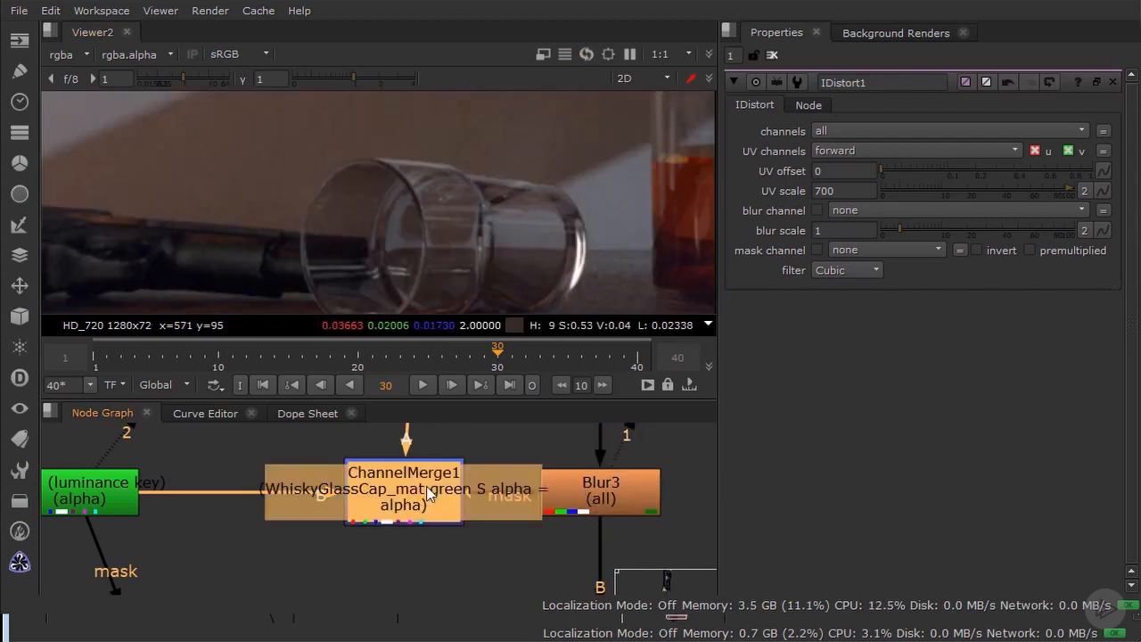
pyautogui.press('d')
pyautogui.press('d')
pyautogui.press('d')
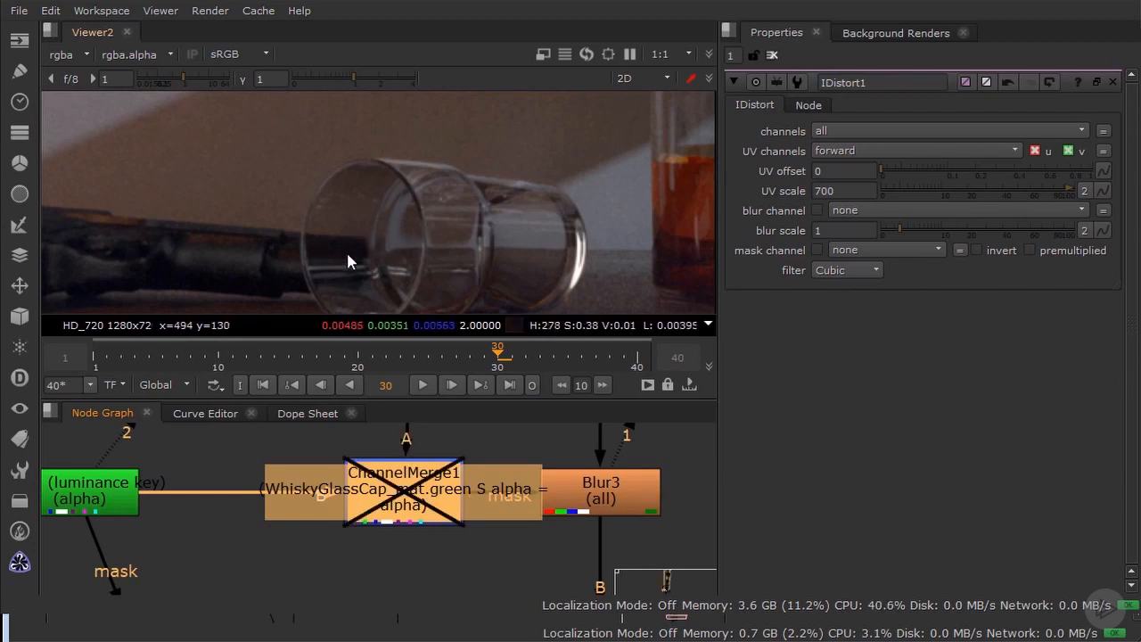
pyautogui.press('d')
pyautogui.click(599, 496)
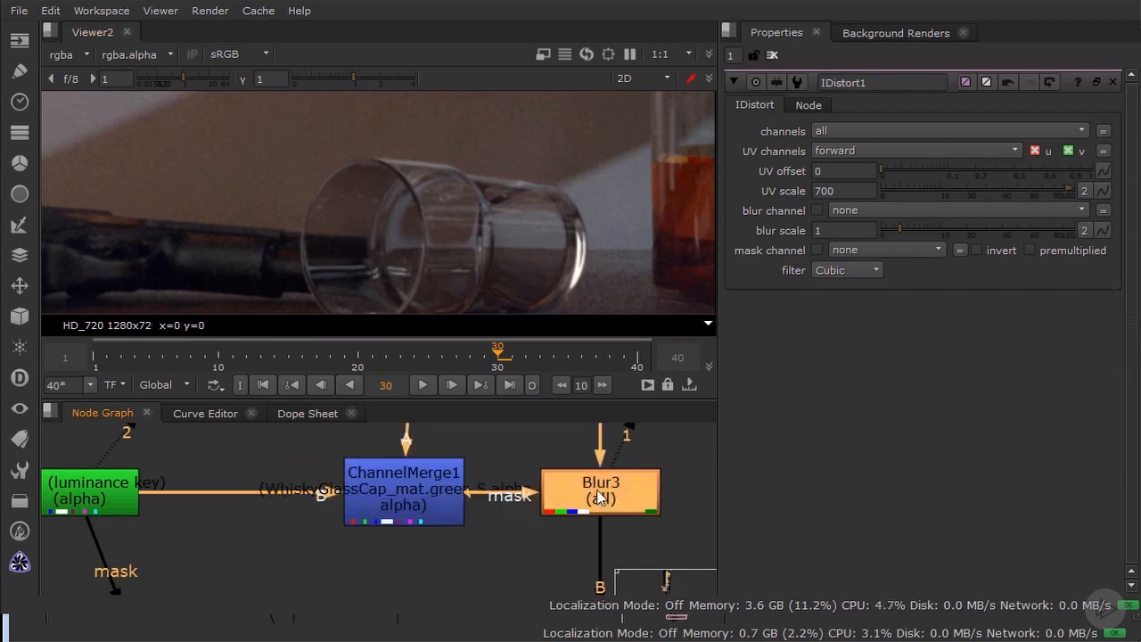
pyautogui.press('1')
pyautogui.moveTo(448, 124); pyautogui.dragTo(428, 188, button='middle')
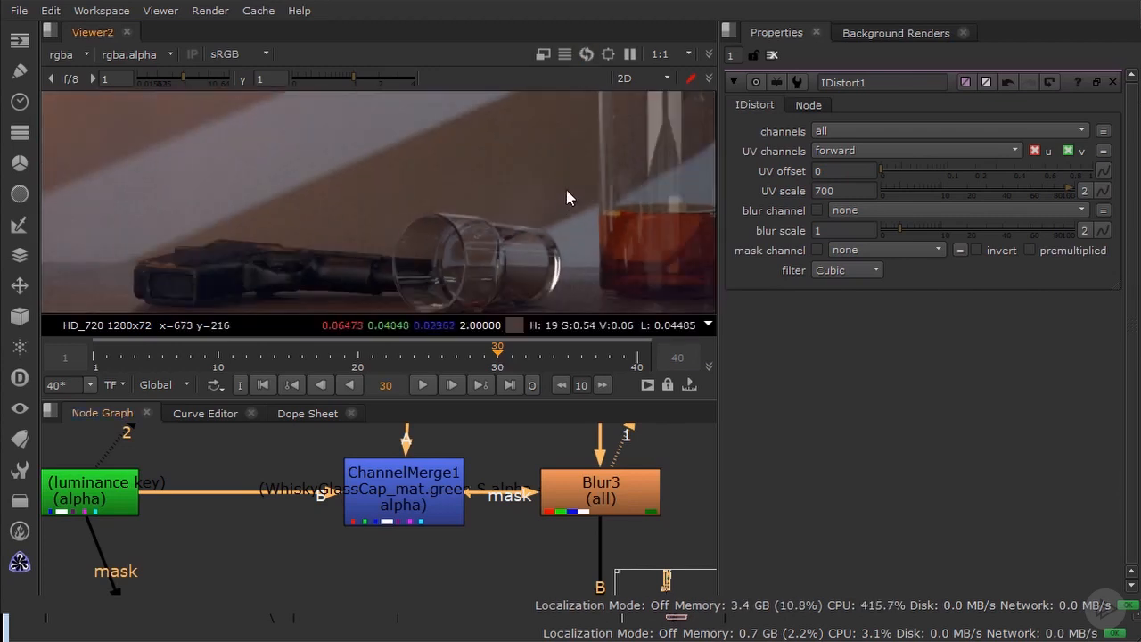
# Step: Set the Blur3 size to 71 and examine the blurred area around the glass and bottle
pyautogui.doubleClick(626, 497)
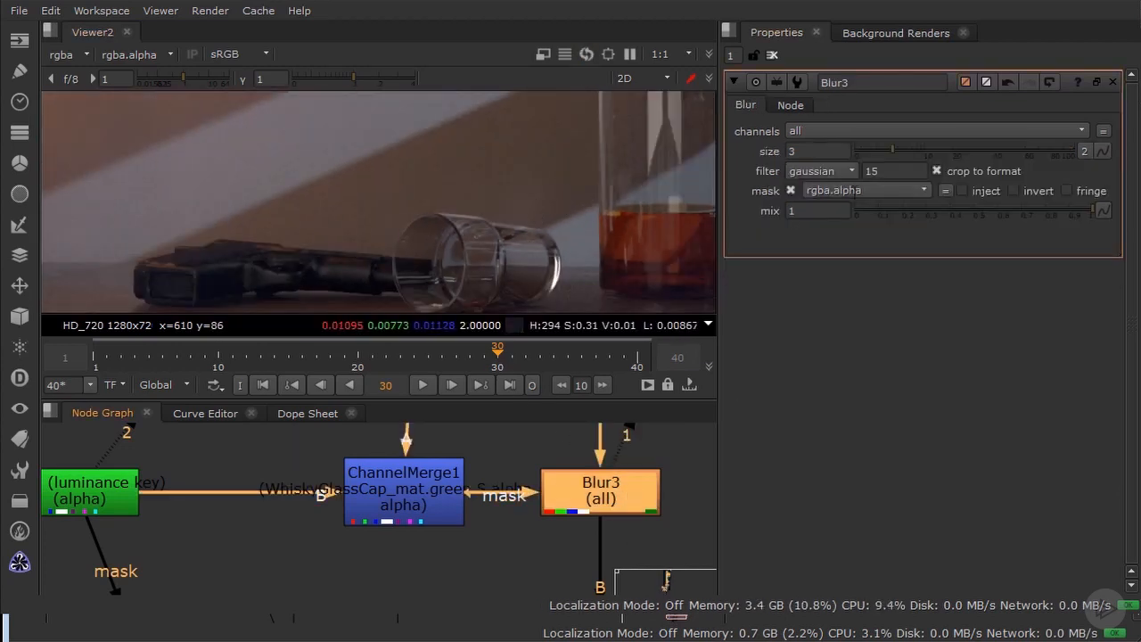
pyautogui.moveTo(923, 148); pyautogui.dragTo(1037, 156)
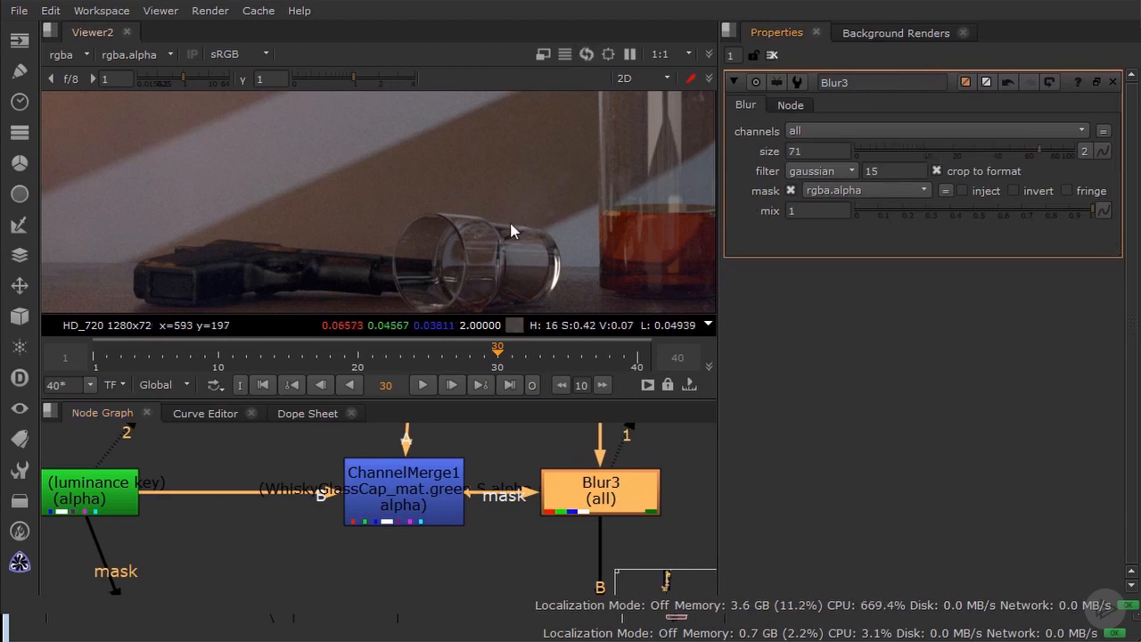
pyautogui.scroll(4, 580, 195)
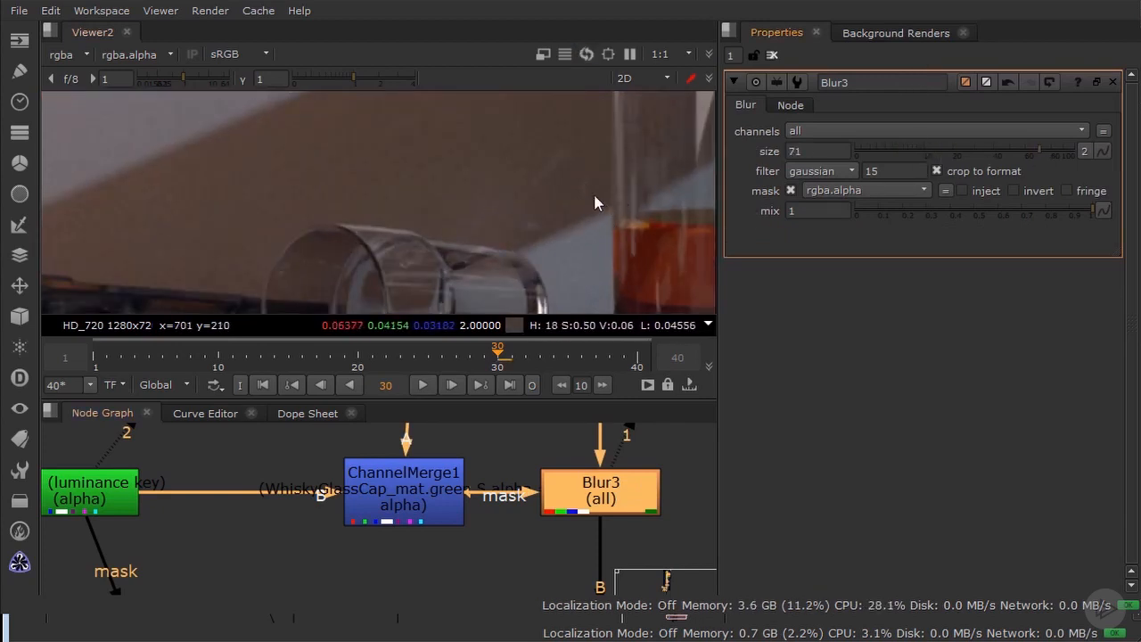
pyautogui.scroll(-3, 485, 217)
pyautogui.moveTo(605, 178); pyautogui.dragTo(385, 192, button='middle')
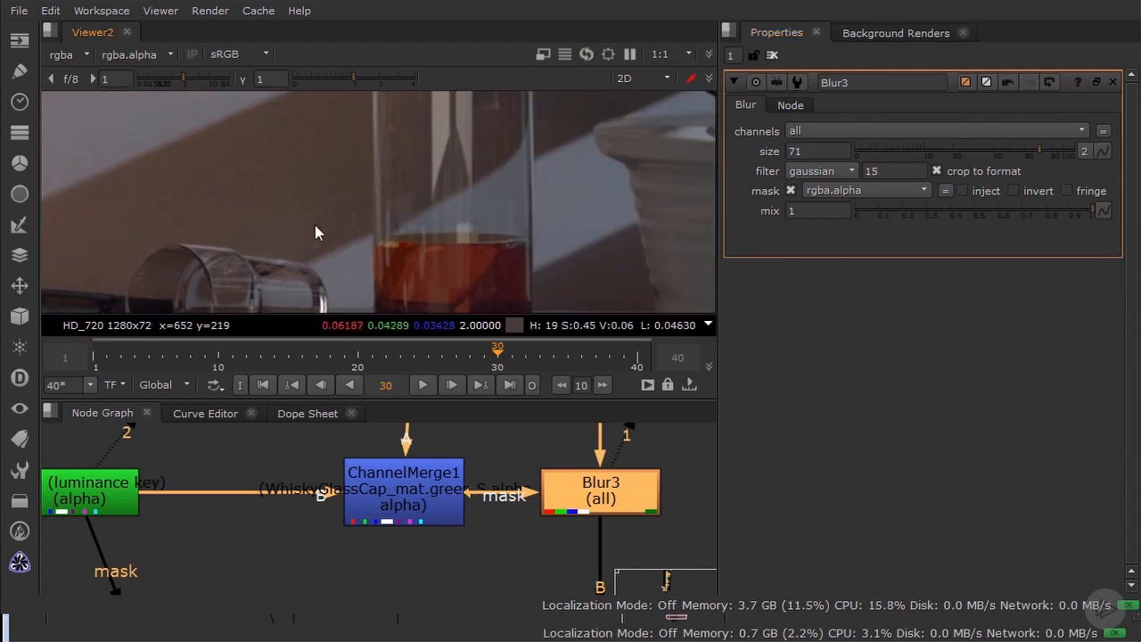
# Step: View the result of the Merge13 screen node below Blur3
pyautogui.moveTo(449, 528); pyautogui.dragTo(290, 384, button='middle')
pyautogui.moveTo(355, 546)
pyautogui.mouseDown(button='middle')
pyautogui.moveTo(216, 428)
pyautogui.moveTo(209, 402)
pyautogui.mouseUp(button='middle')
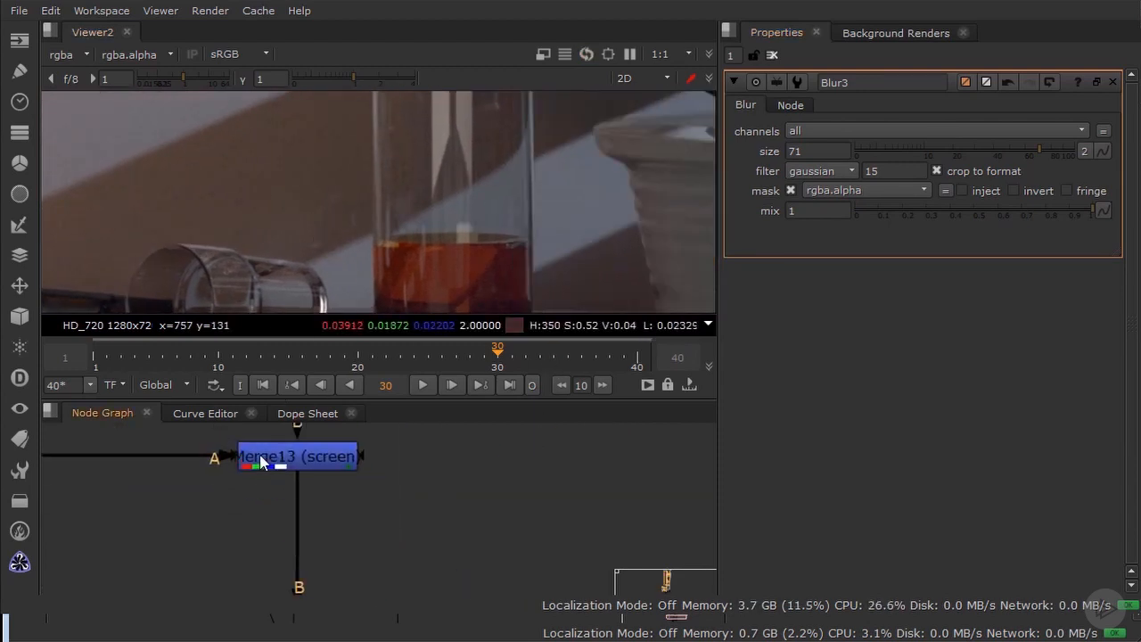
pyautogui.click(259, 454)
pyautogui.press('1')
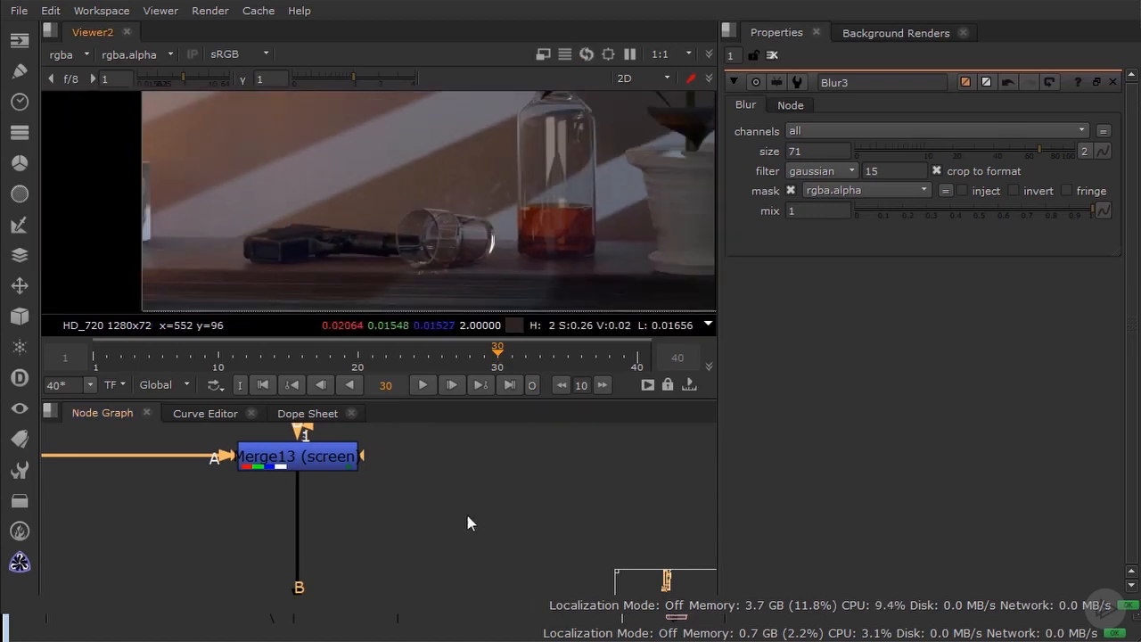
# Step: In the bokeh section of the lens effects and motion blur group, move the Noise1 node clear of the green node it overlaps
pyautogui.scroll(-5, 462, 501)
pyautogui.moveTo(454, 480); pyautogui.dragTo(406, 374, button='middle')
pyautogui.scroll(-3, 445, 526)
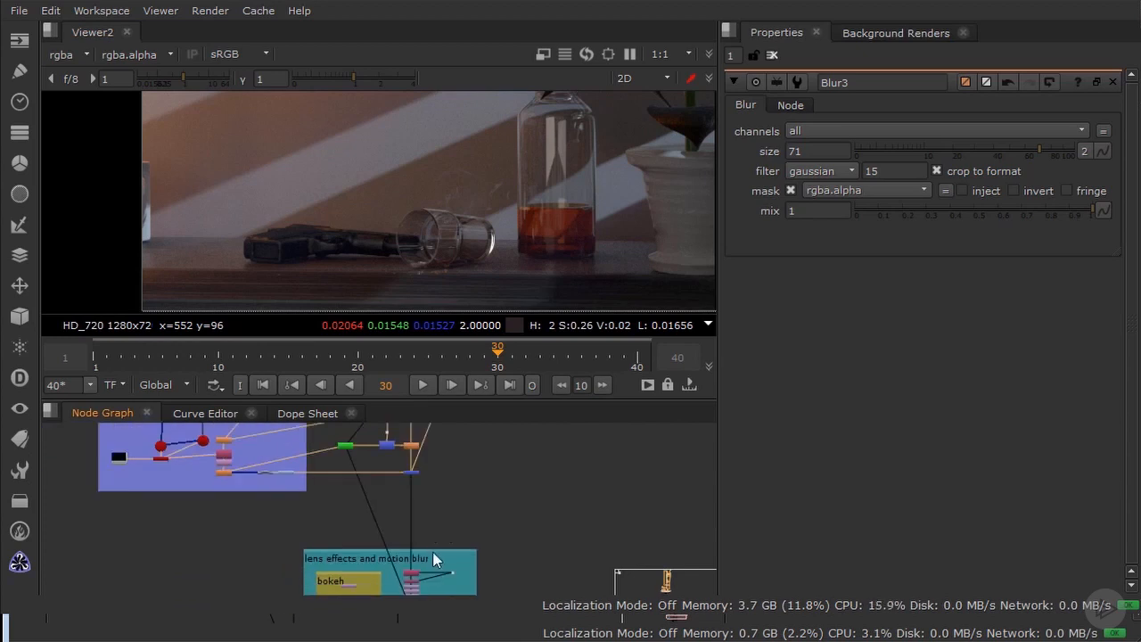
pyautogui.moveTo(429, 541); pyautogui.dragTo(412, 489, button='middle')
pyautogui.scroll(1, 444, 531)
pyautogui.moveTo(482, 497); pyautogui.dragTo(517, 489, button='middle')
pyautogui.moveTo(473, 521); pyautogui.dragTo(524, 496, button='middle')
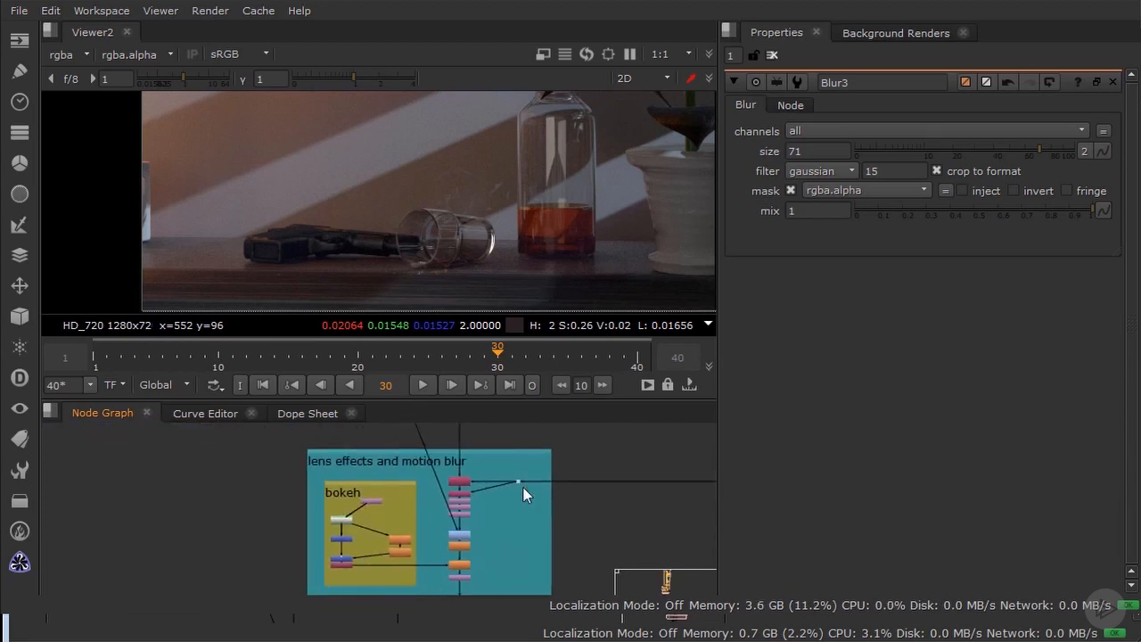
pyautogui.scroll(4, 356, 522)
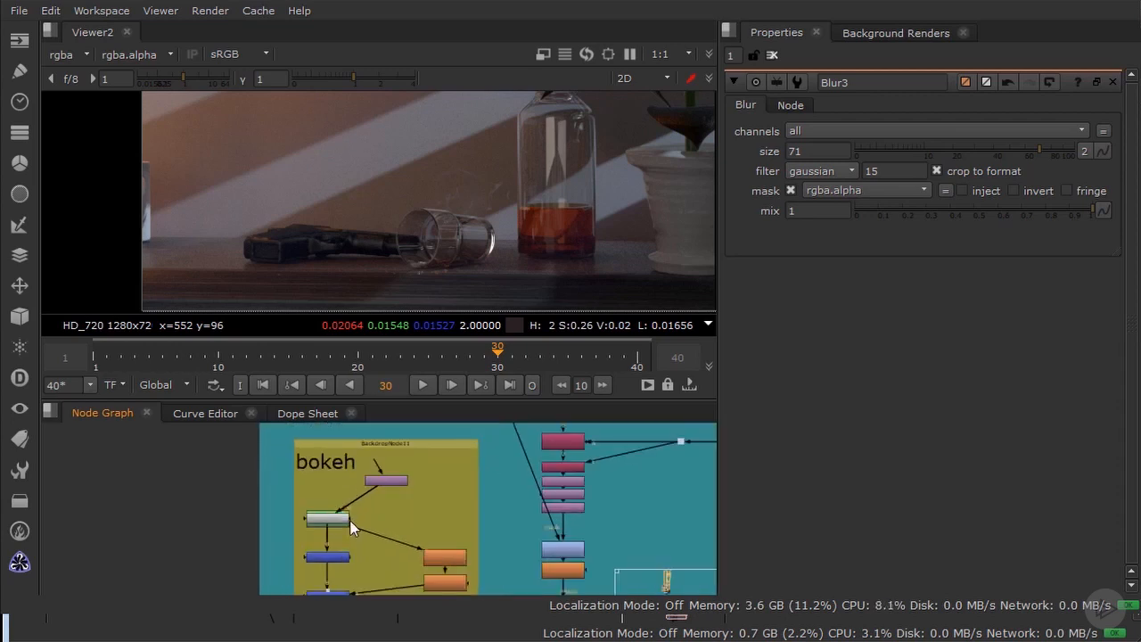
pyautogui.moveTo(337, 483); pyautogui.dragTo(402, 508)
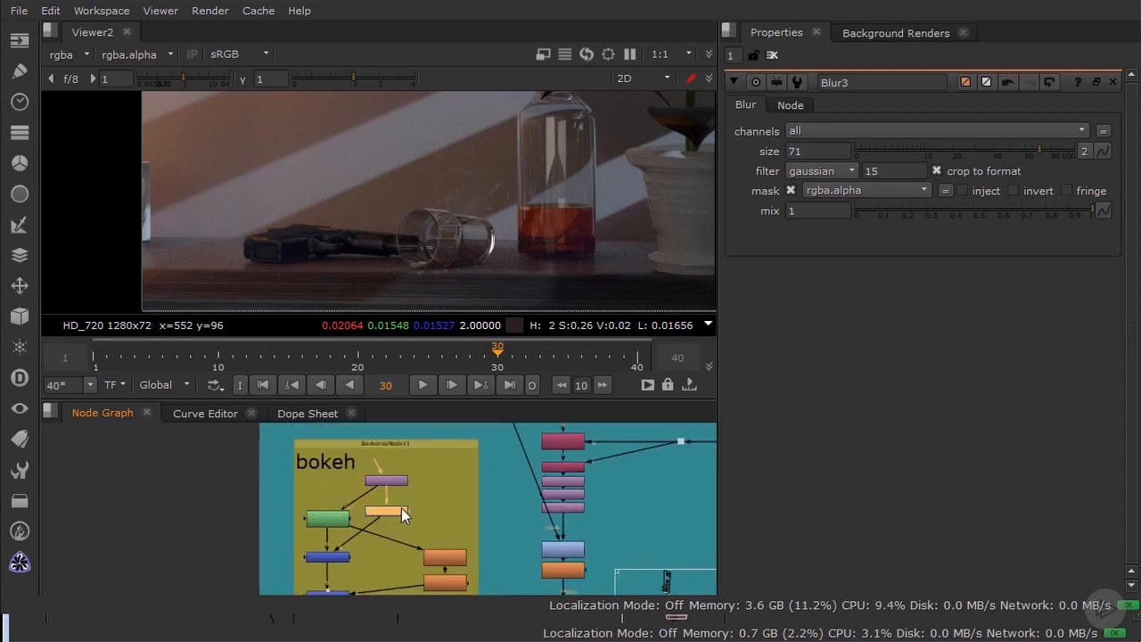
pyautogui.moveTo(402, 508); pyautogui.dragTo(328, 502, button='middle')
# Step: Disable the Copy1 and ShuffleCopy1 nodes in the lens effects and motion blur group
pyautogui.moveTo(436, 463); pyautogui.dragTo(364, 479, button='middle')
pyautogui.scroll(3, 361, 488)
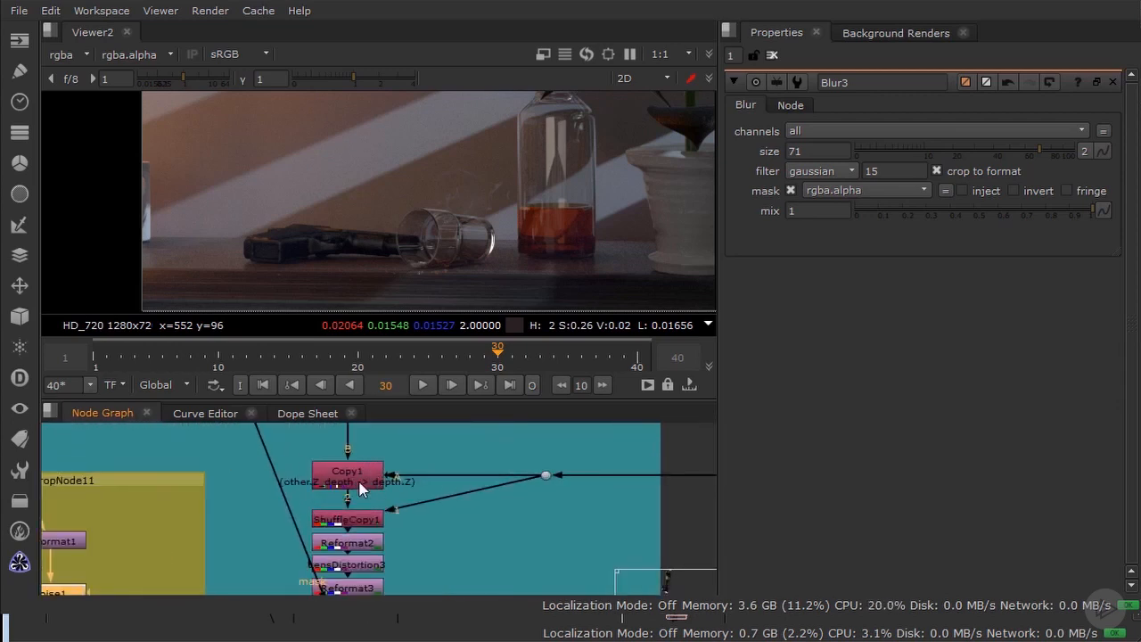
pyautogui.moveTo(443, 517); pyautogui.dragTo(465, 497, button='middle')
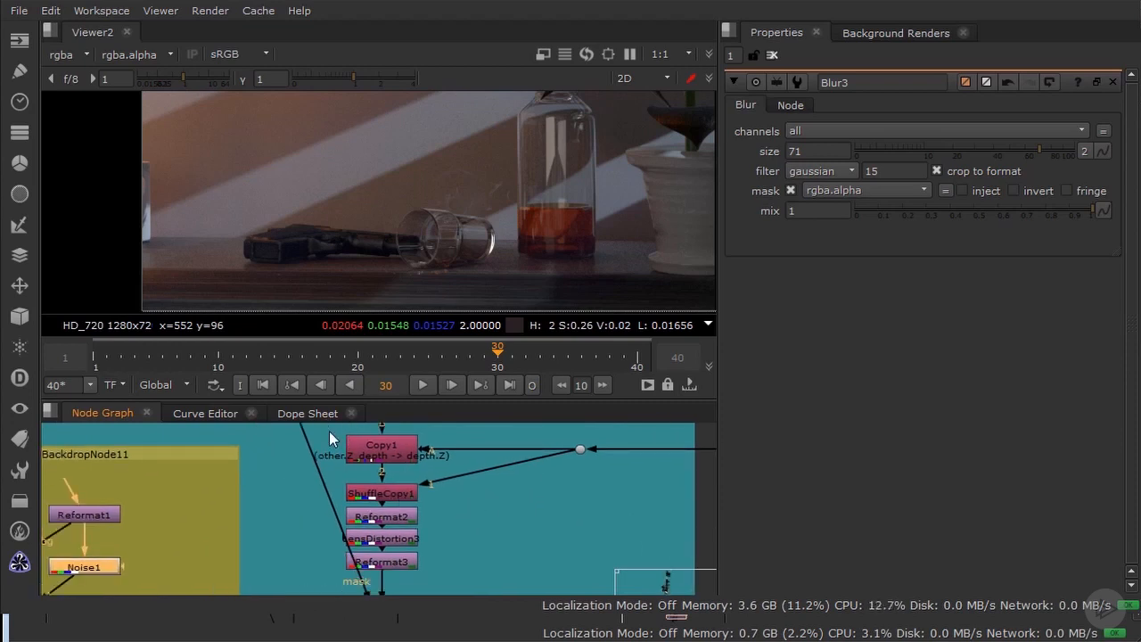
pyautogui.moveTo(325, 426); pyautogui.dragTo(324, 433, button='middle')
pyautogui.moveTo(327, 434); pyautogui.dragTo(459, 511)
pyautogui.press('d')
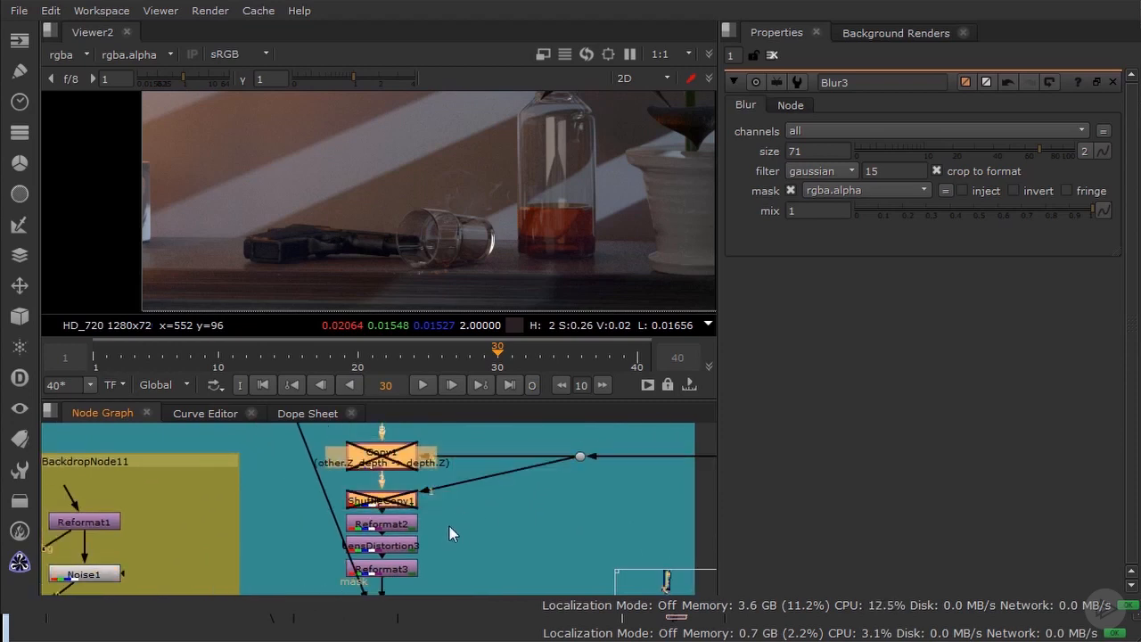
# Step: Add a Dot on the main connection above the lens effects group and examine the full frame there
pyautogui.scroll(-5, 450, 526)
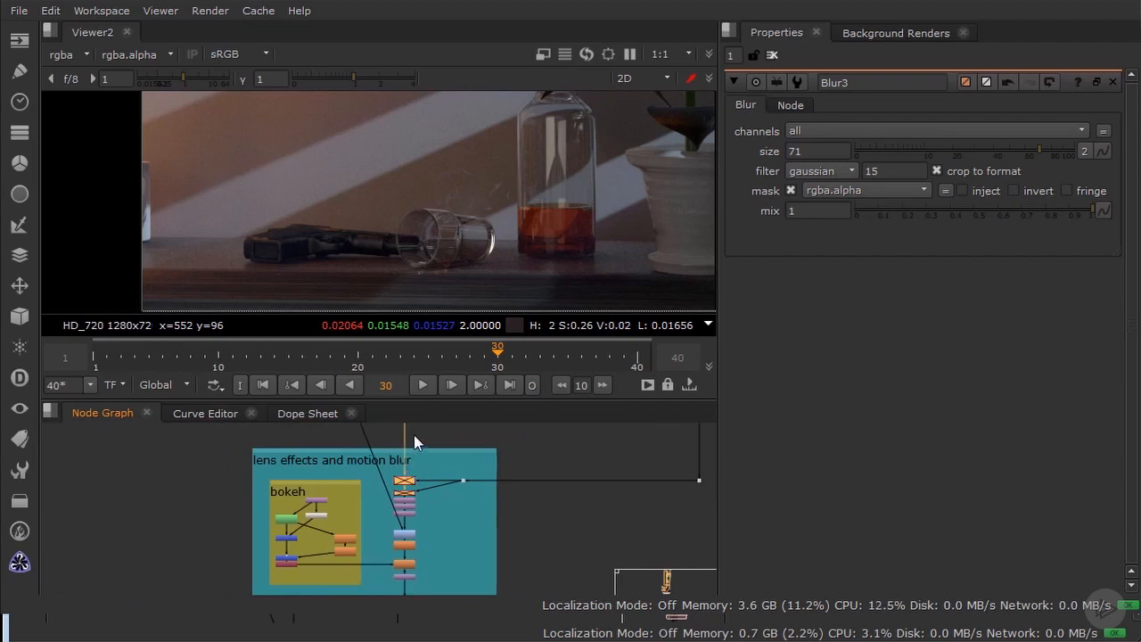
pyautogui.click(415, 432)
pyautogui.press('.')
pyautogui.moveTo(416, 445); pyautogui.dragTo(404, 452)
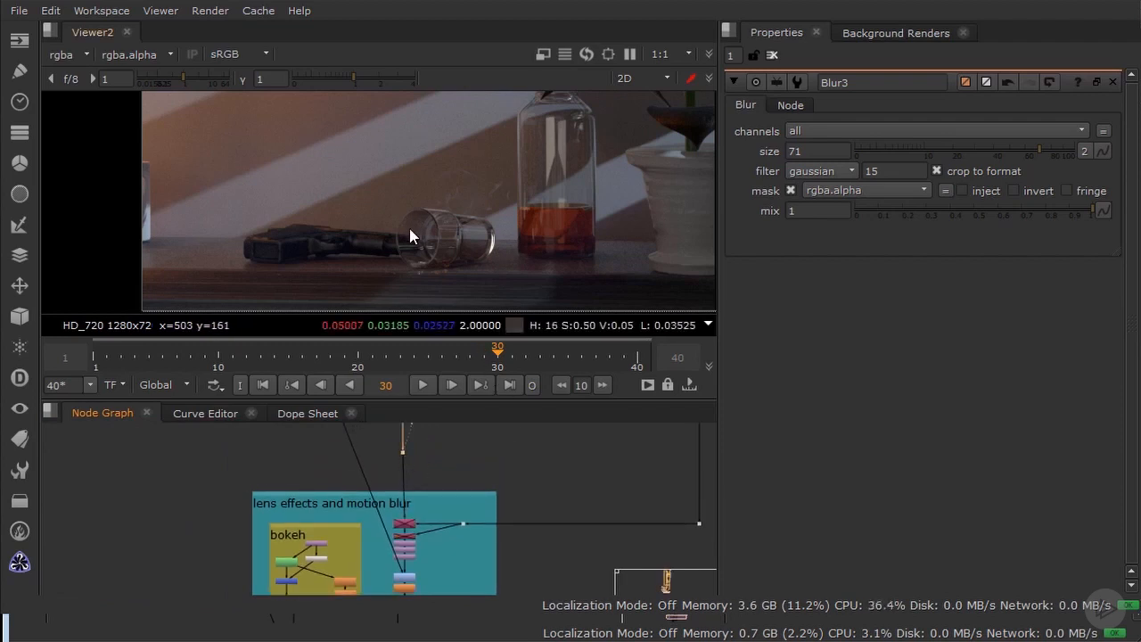
pyautogui.scroll(-2, 469, 225)
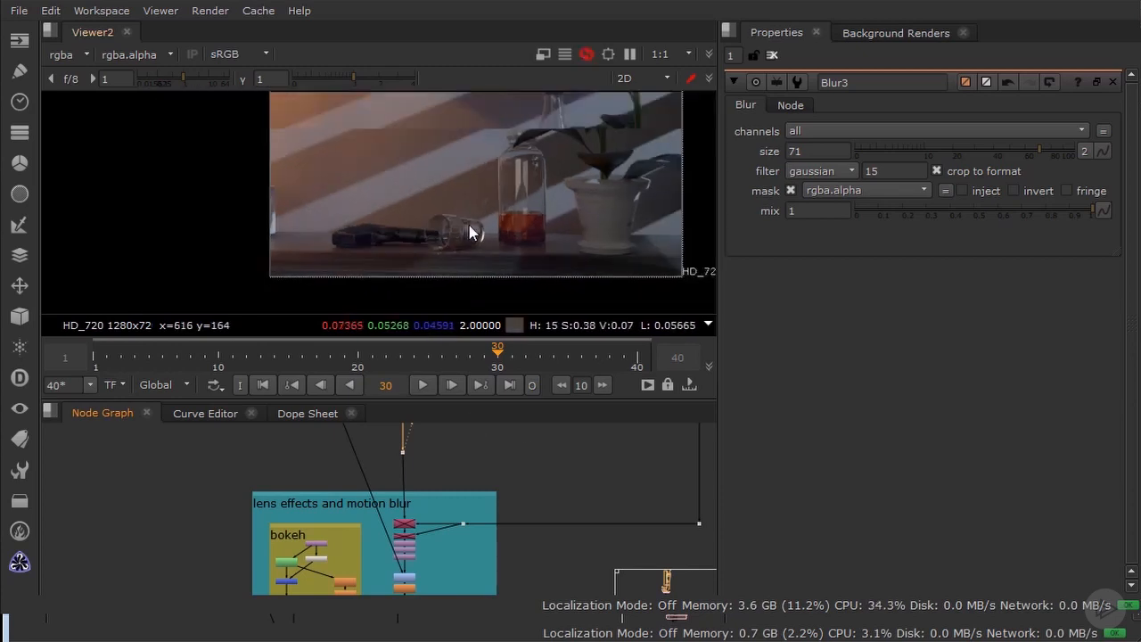
pyautogui.moveTo(493, 232); pyautogui.dragTo(458, 252, button='middle')
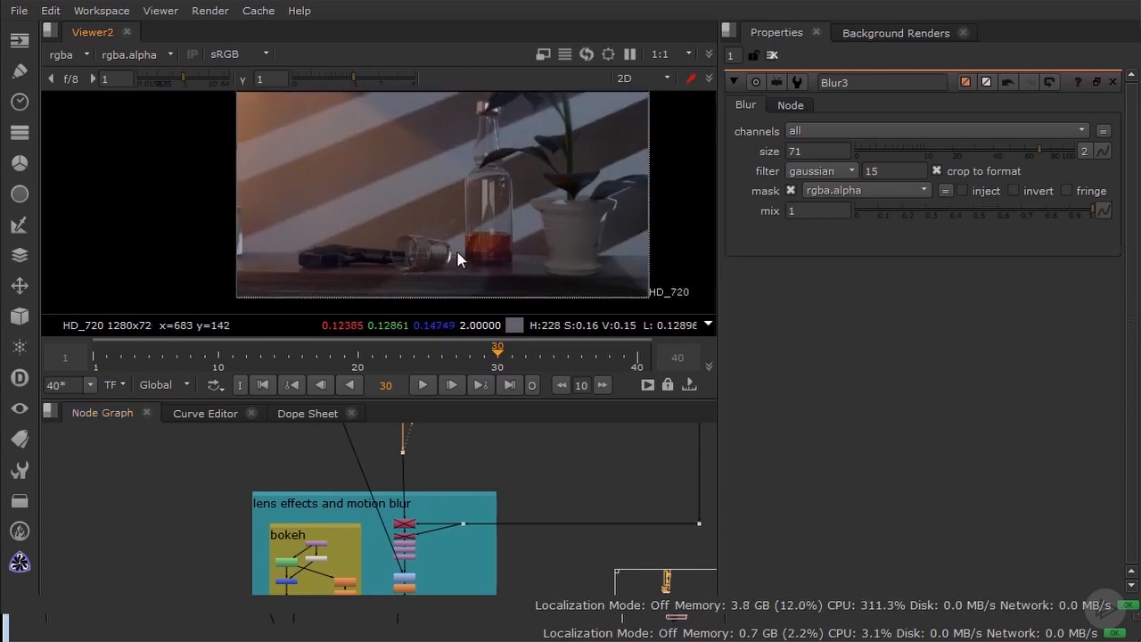
pyautogui.scroll(3, 474, 512)
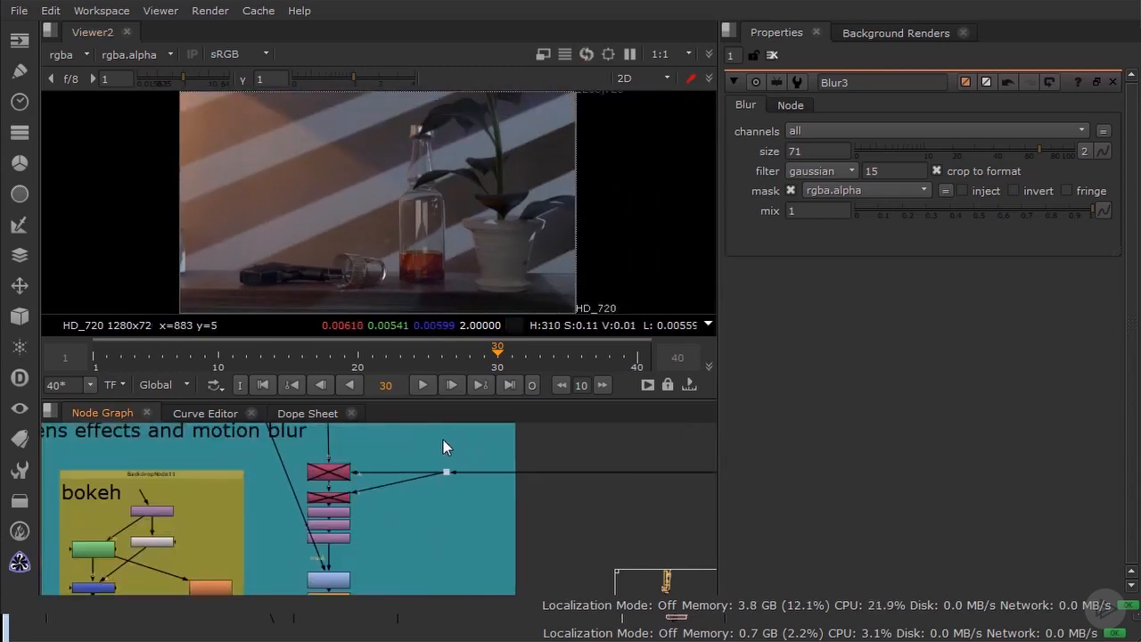
# Step: View Reformat3 and compare the frame with Reformat2, LensDistortion3 and Reformat3 disabled and enabled together
pyautogui.click(342, 541)
pyautogui.press('1')
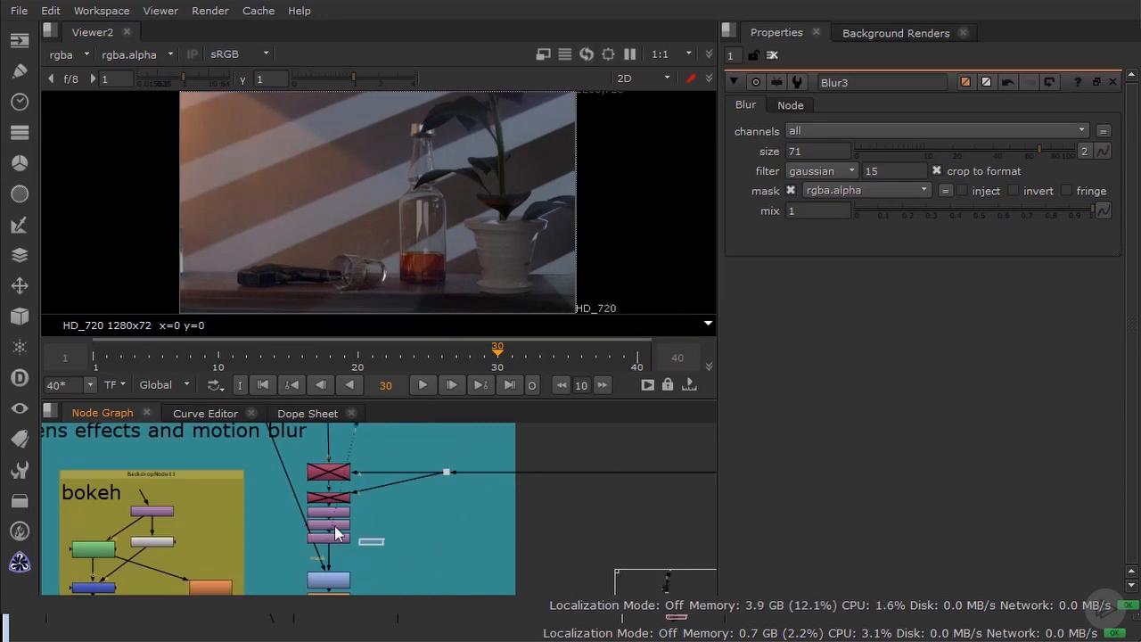
pyautogui.moveTo(384, 546); pyautogui.dragTo(276, 506)
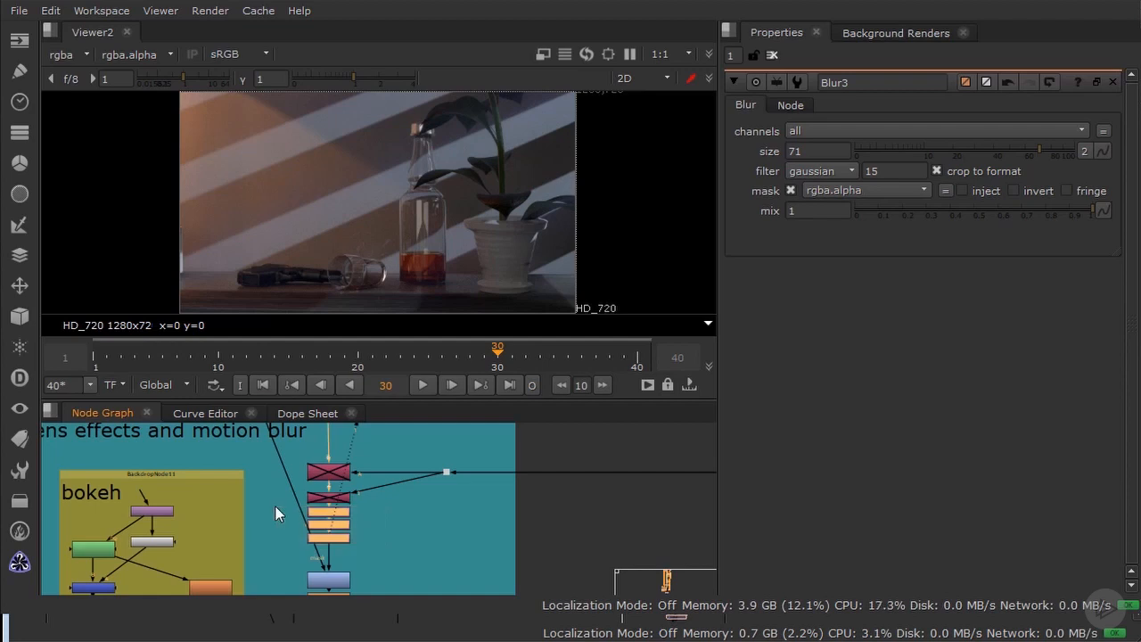
pyautogui.press('d')
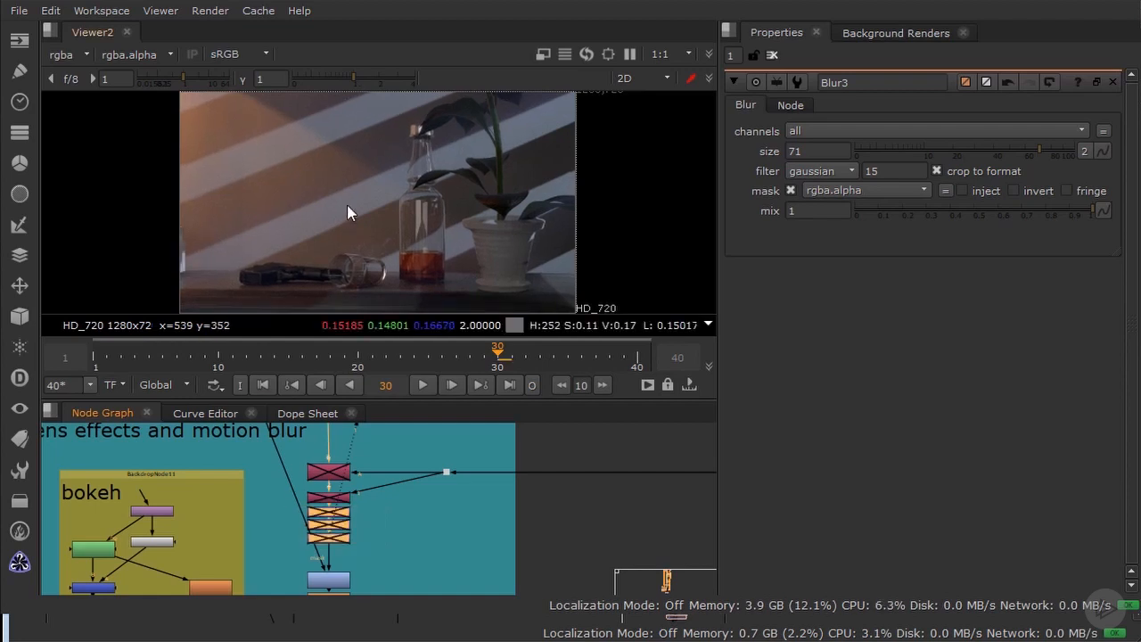
pyautogui.press('d')
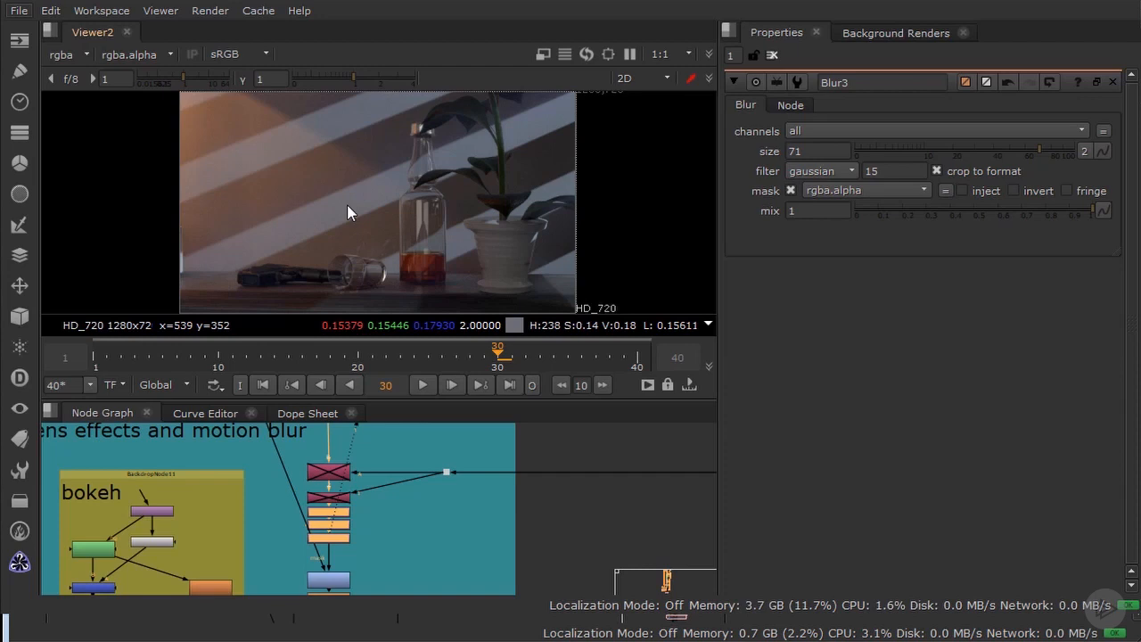
# Step: Review the LensDistortion3 node's distortion parameters and its line and grid analysis settings
pyautogui.scroll(4, 329, 535)
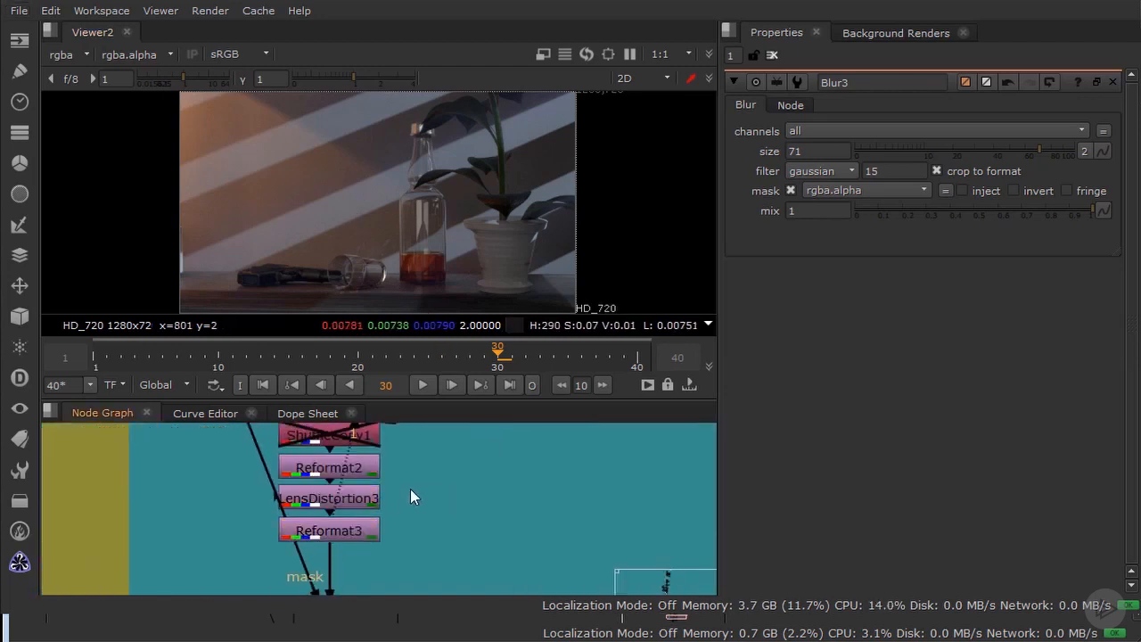
pyautogui.doubleClick(362, 498)
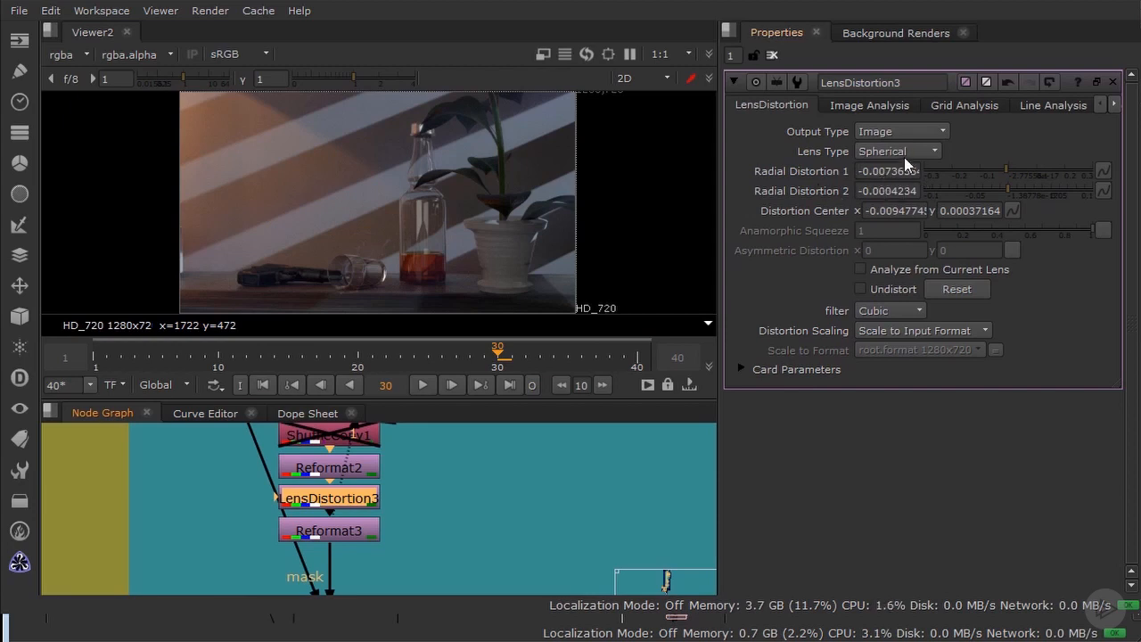
pyautogui.click(1055, 106)
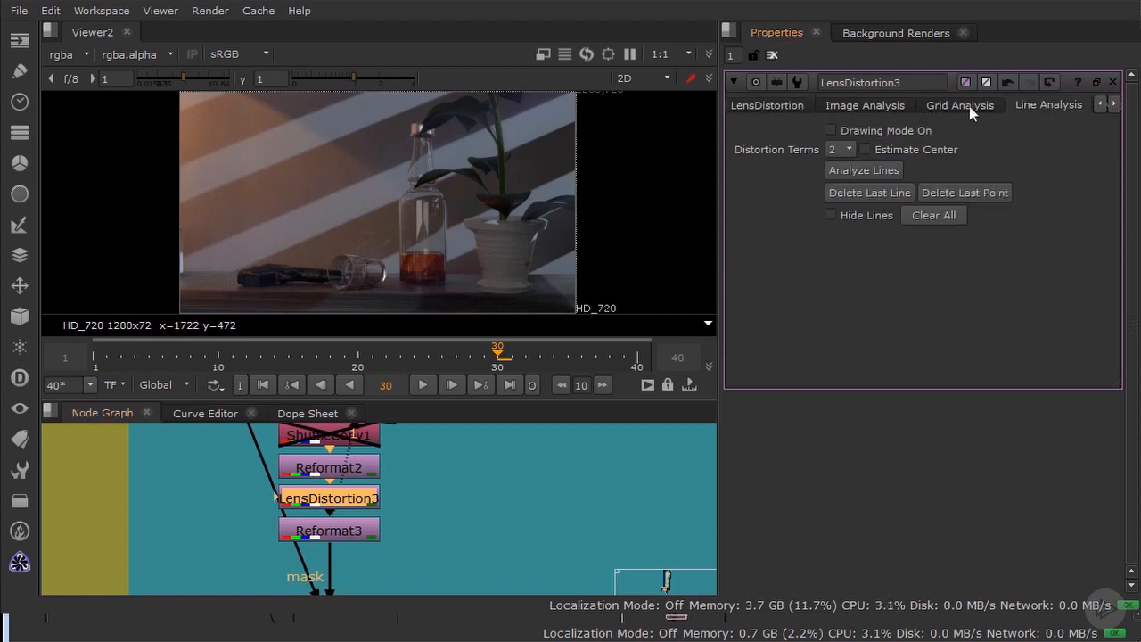
pyautogui.click(936, 112)
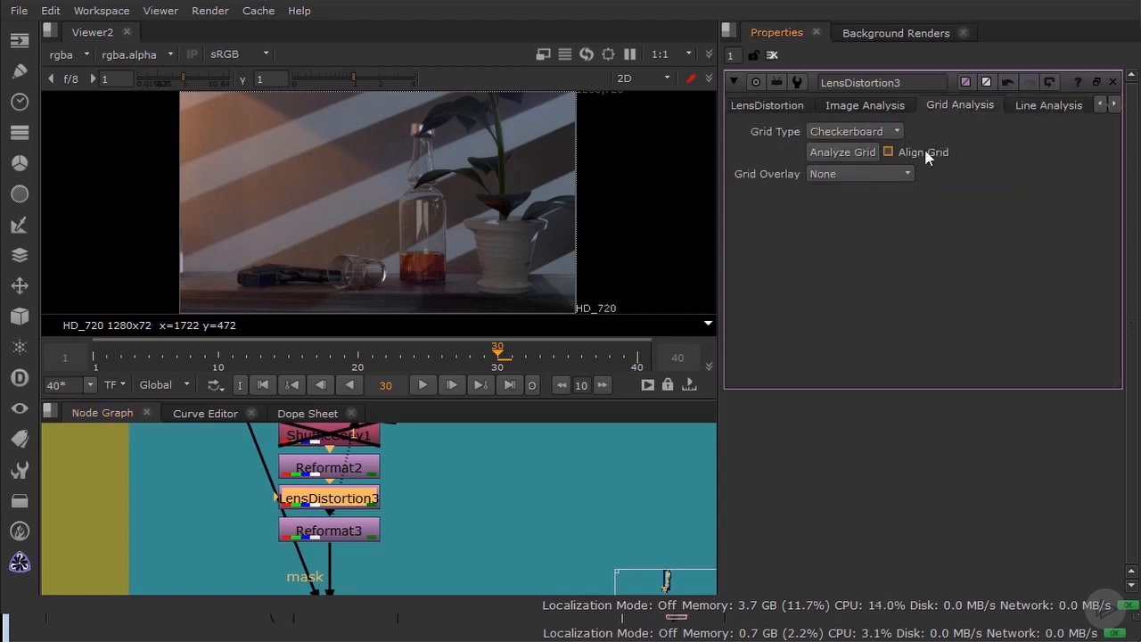
pyautogui.click(763, 106)
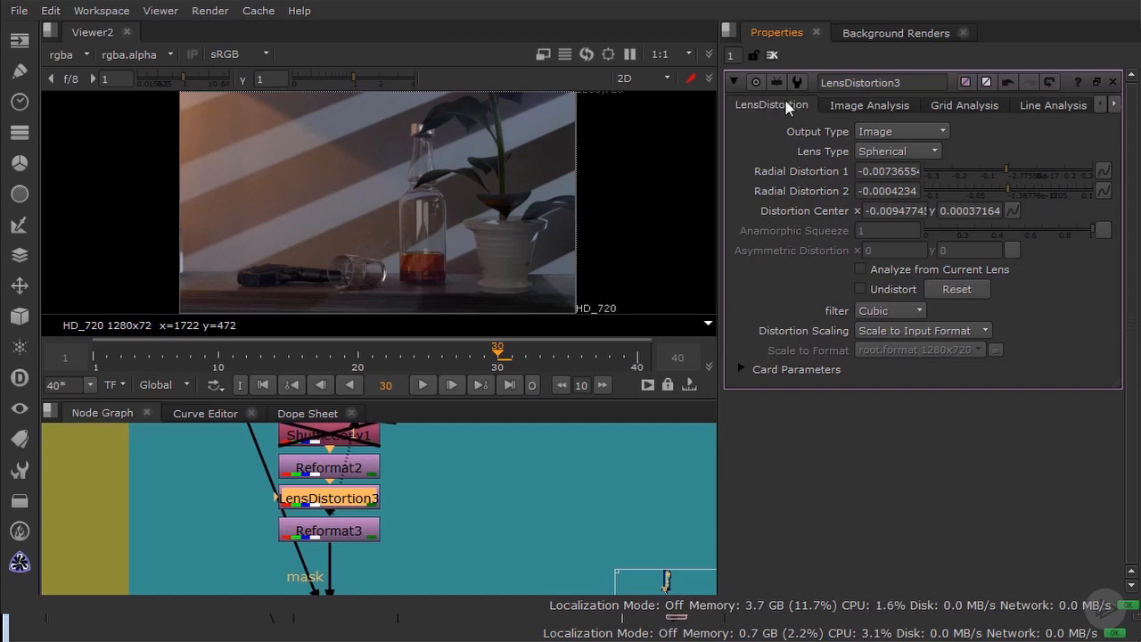
# Step: Assign Reformat2 to the second viewer input, and disable the Reformat2 and Reformat3 nodes
pyautogui.moveTo(396, 528); pyautogui.dragTo(547, 534, button='middle')
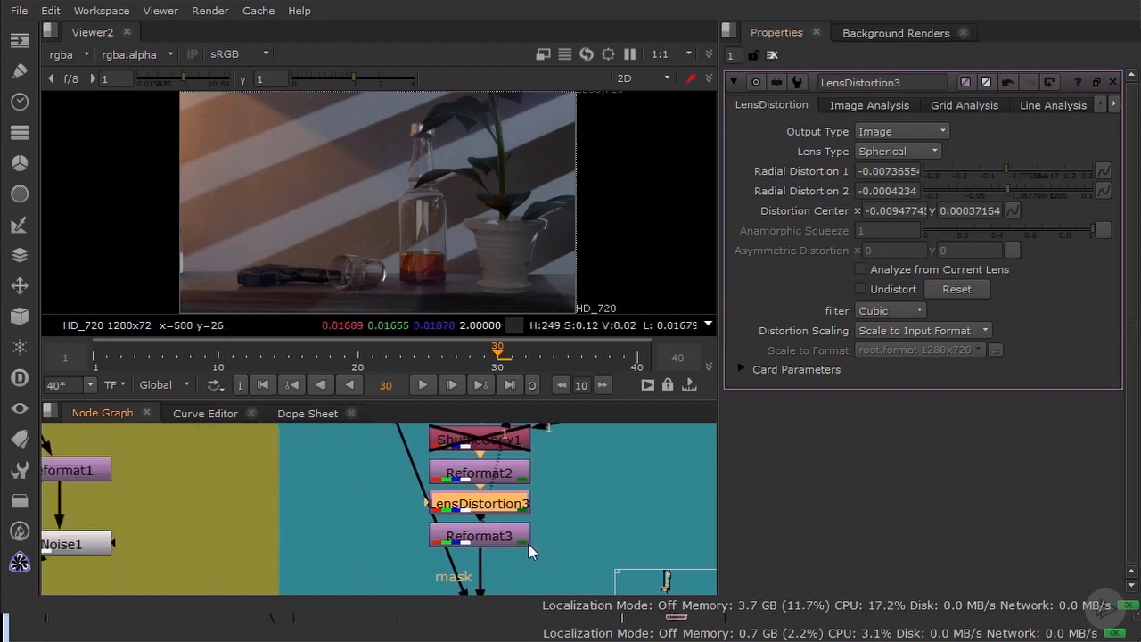
pyautogui.click(475, 480)
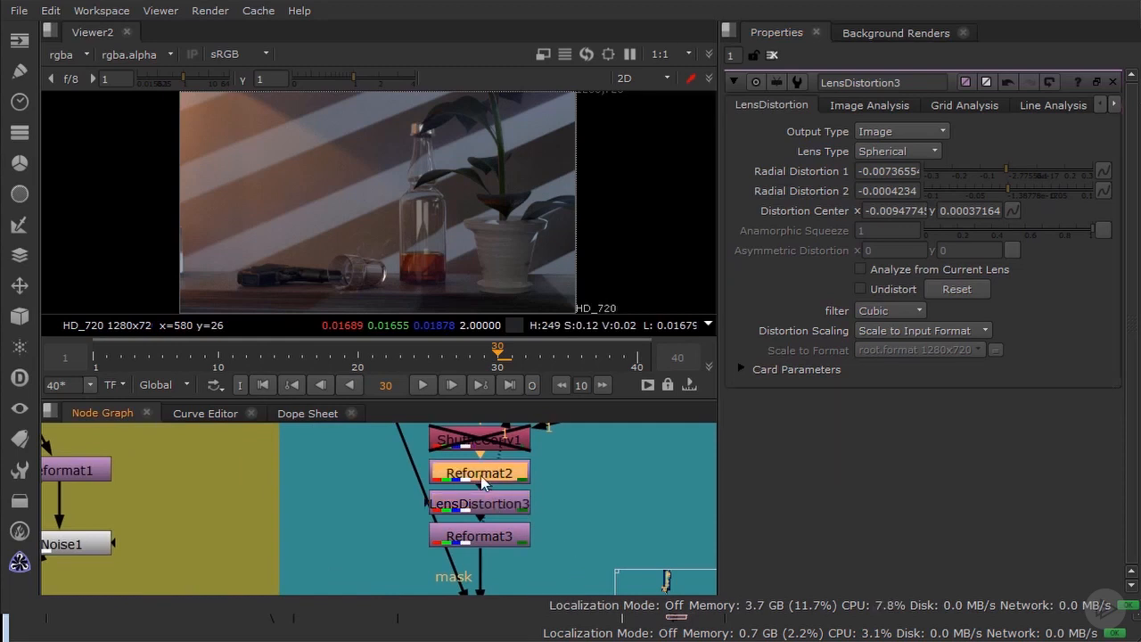
pyautogui.press('2')
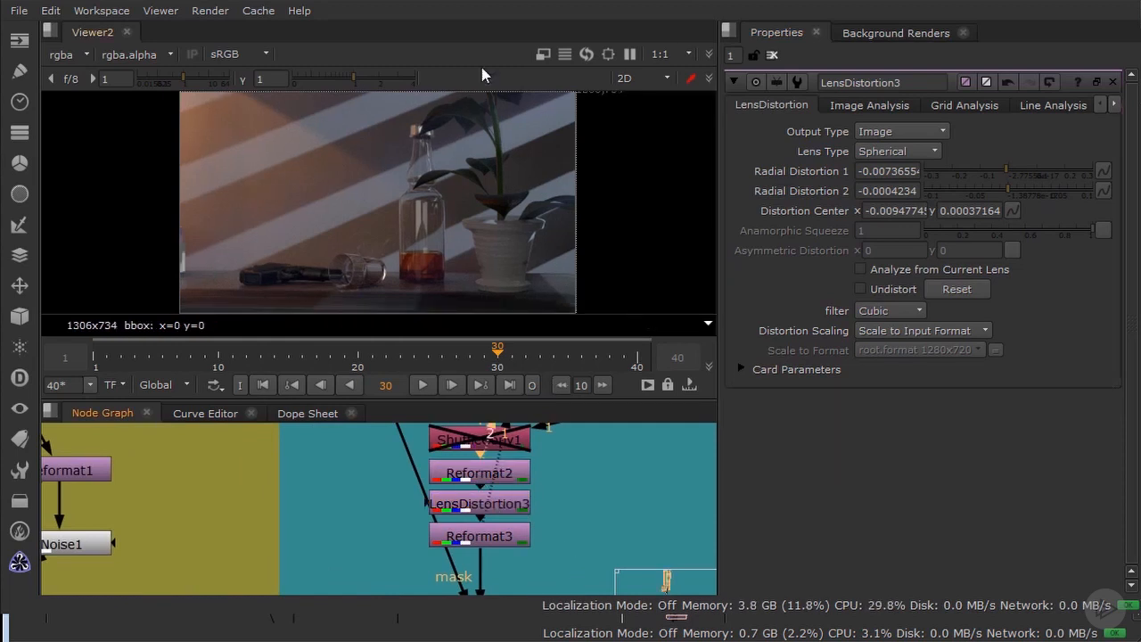
pyautogui.click(472, 474)
pyautogui.press('d')
pyautogui.click(473, 540)
pyautogui.press('d')
pyautogui.click(465, 490)
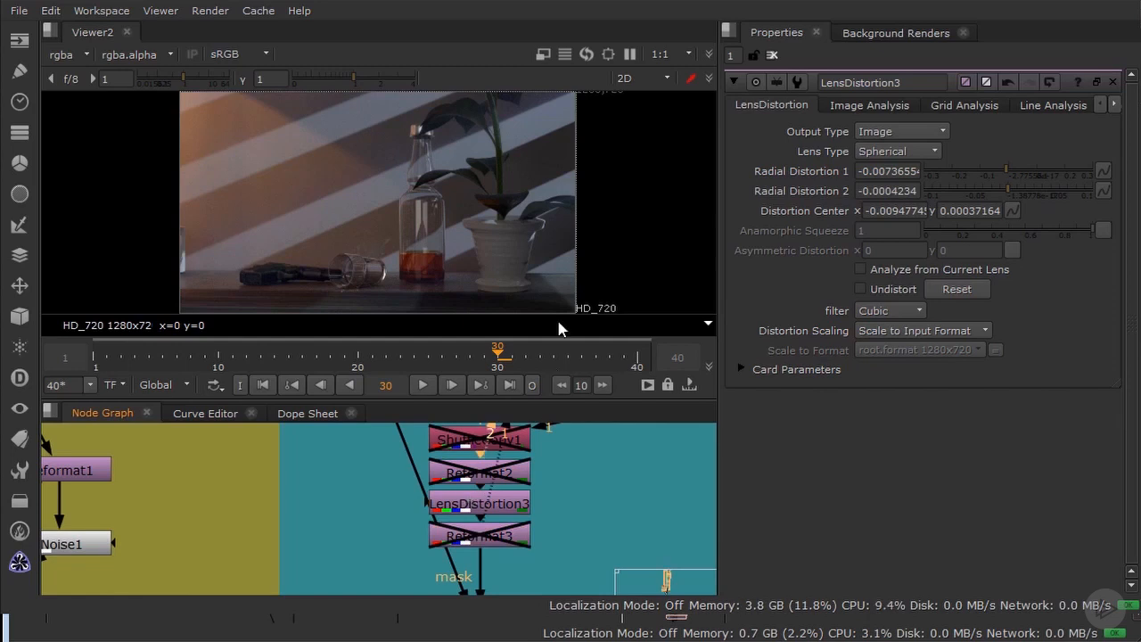
# Step: Toggle LensDistortion3 off and on, and examine the picture's edge against the frame border up close
pyautogui.scroll(5, 577, 187)
pyautogui.click(510, 508)
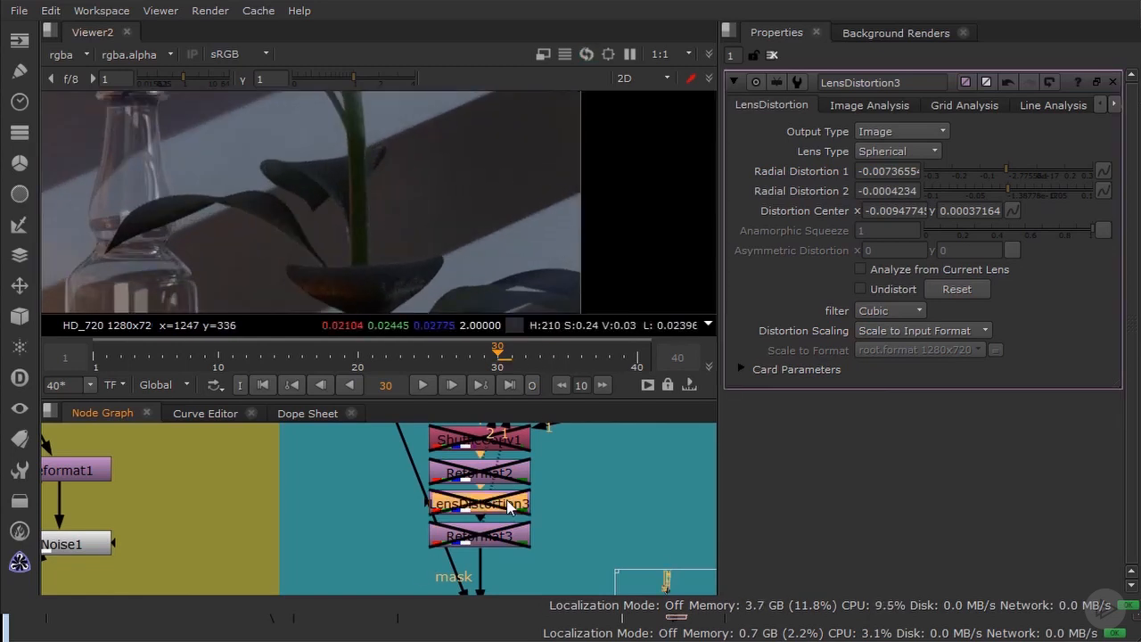
pyautogui.press('d')
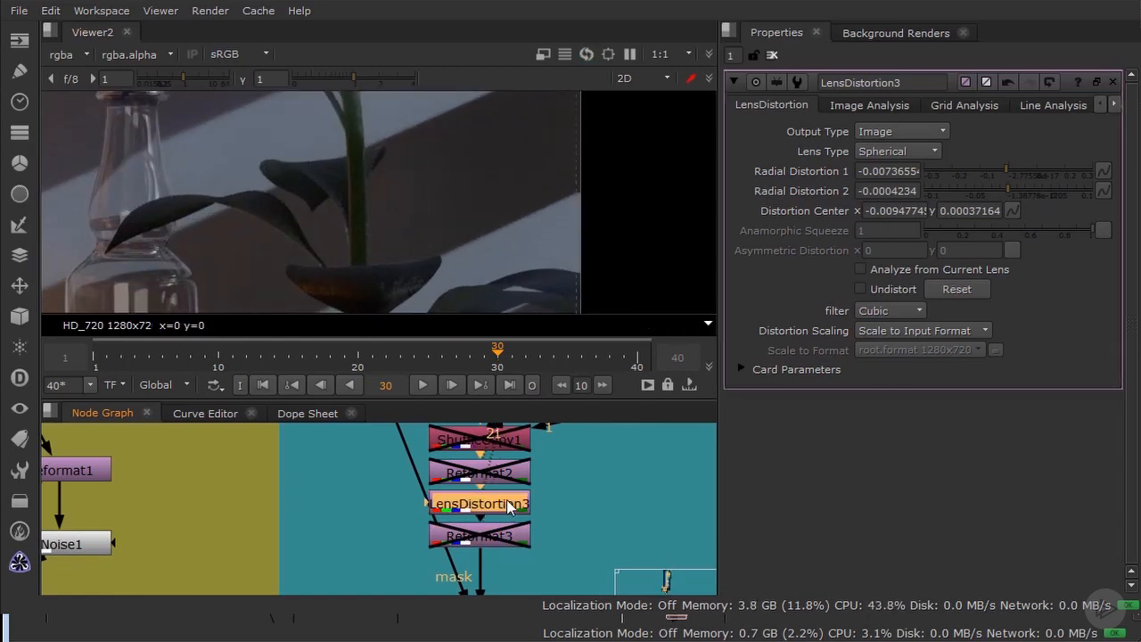
pyautogui.scroll(9, 584, 164)
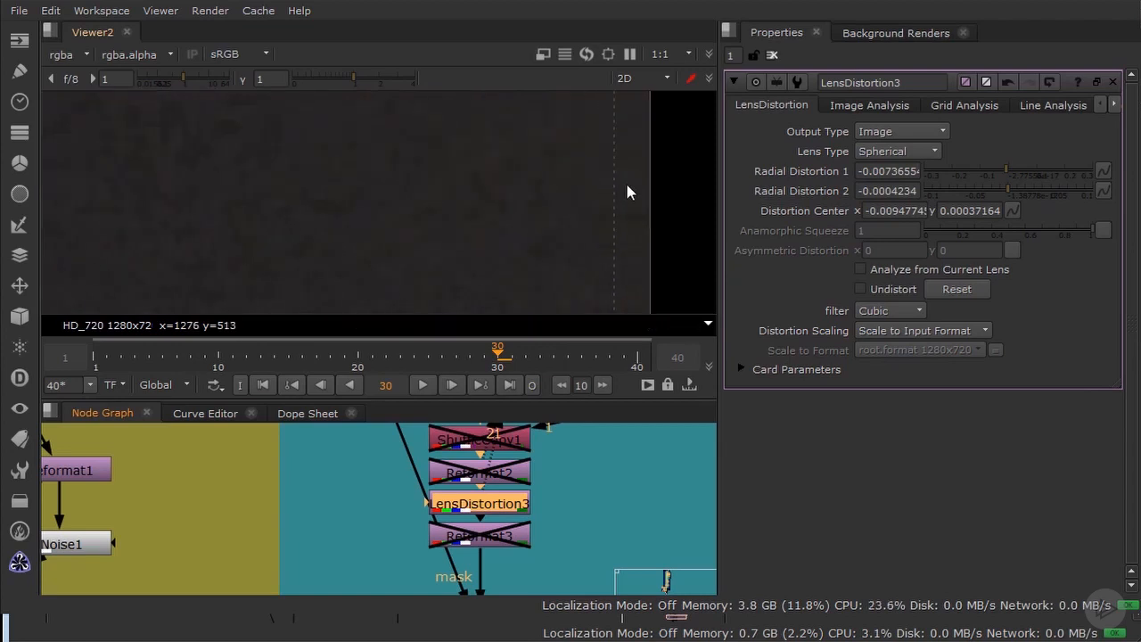
pyautogui.moveTo(656, 277); pyautogui.dragTo(401, 162, button='middle')
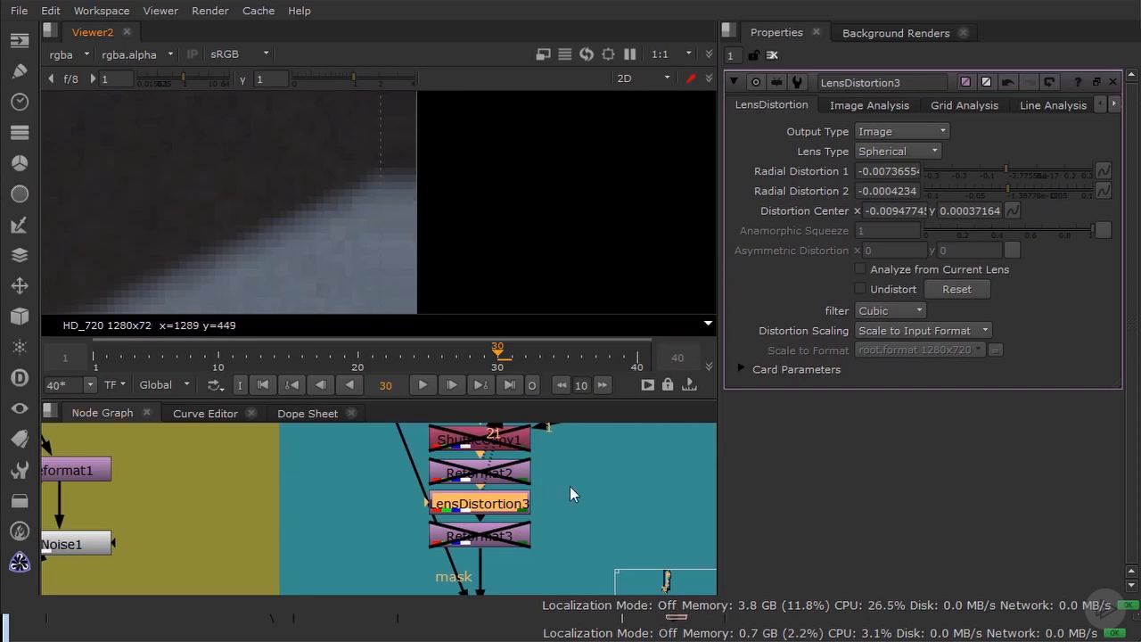
pyautogui.click(544, 476)
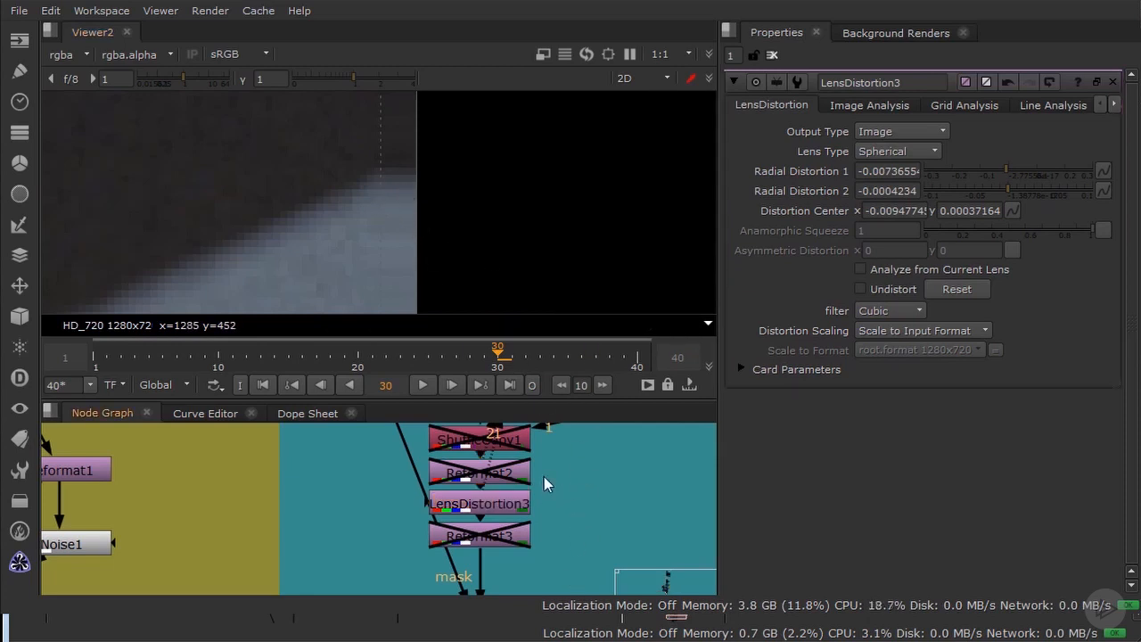
# Step: Enable Reformat2, comparing the frame size and edge with the node off and on, and open its scale settings
pyautogui.click(506, 481)
pyautogui.press('d')
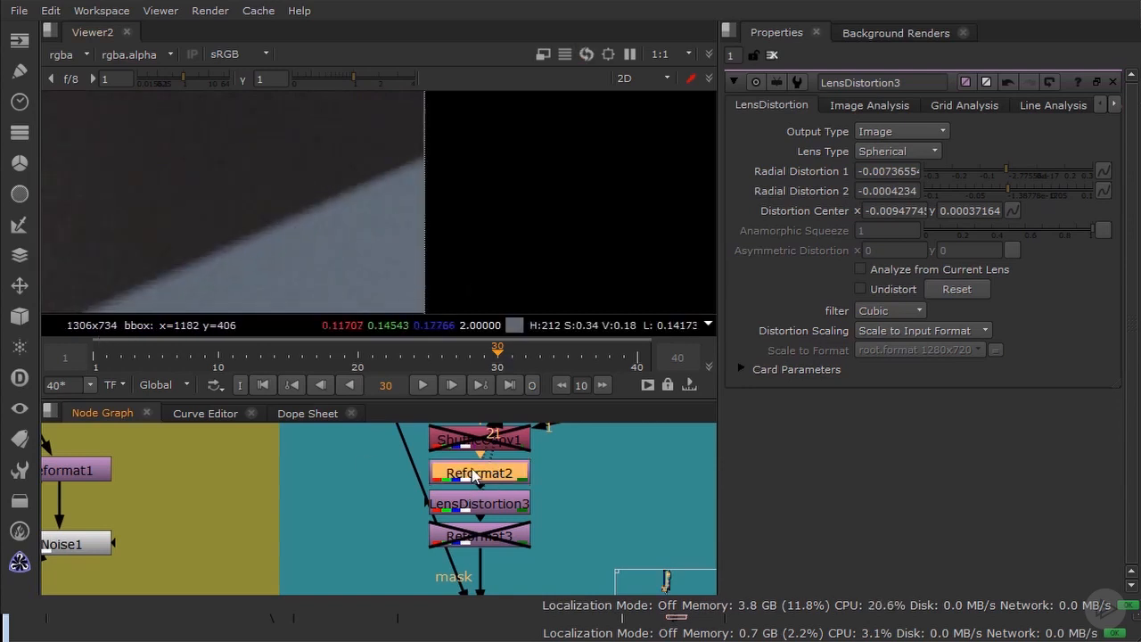
pyautogui.press('d')
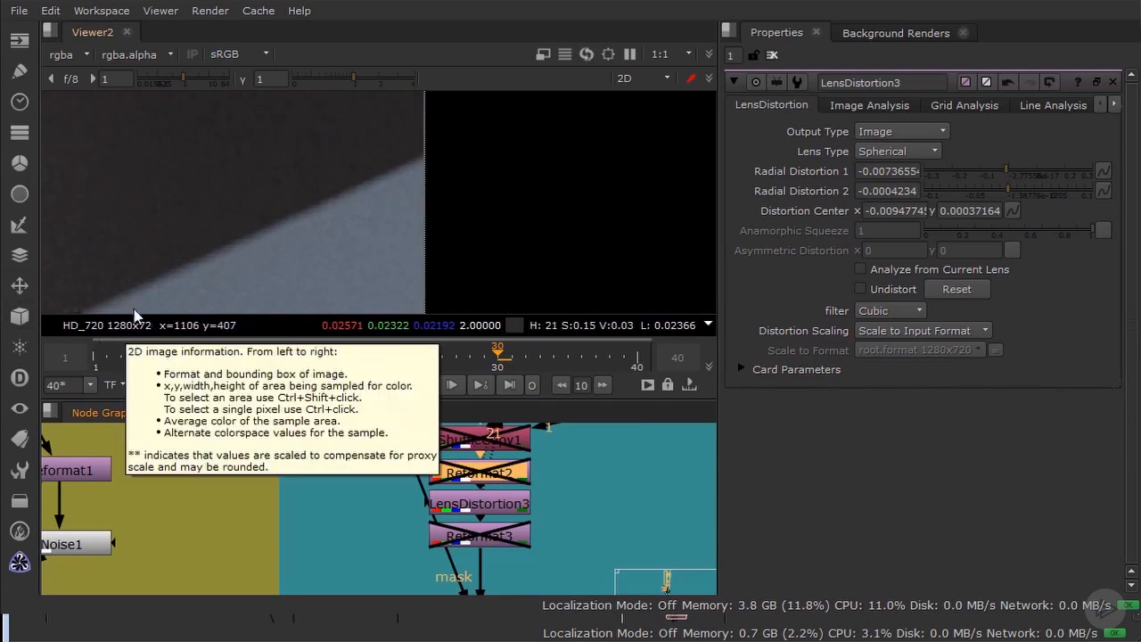
pyautogui.press('d')
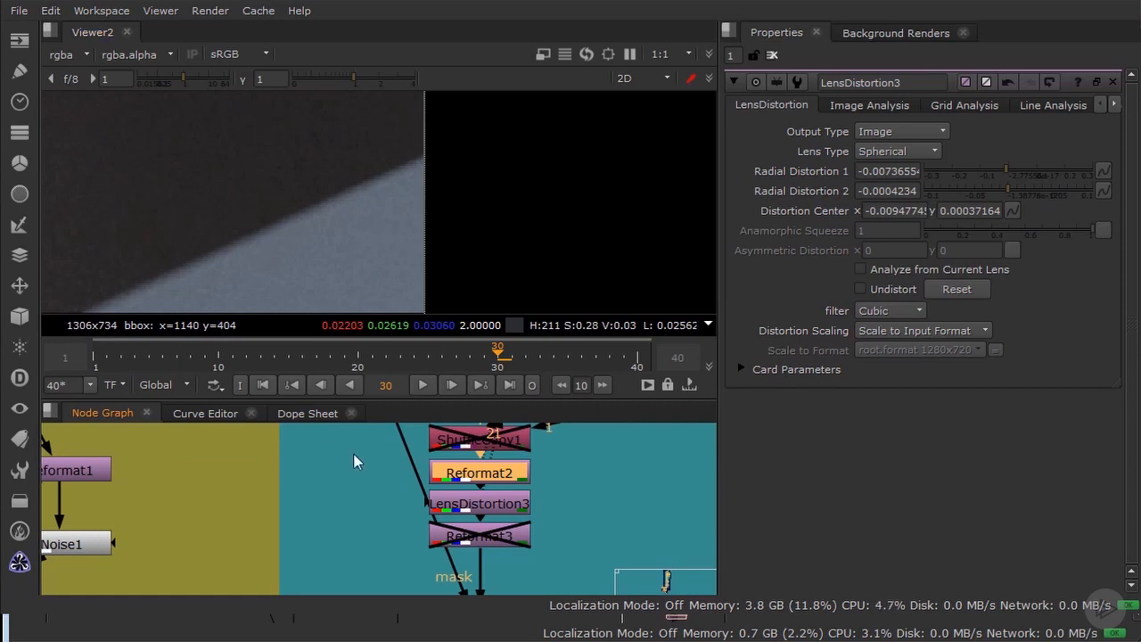
pyautogui.doubleClick(470, 479)
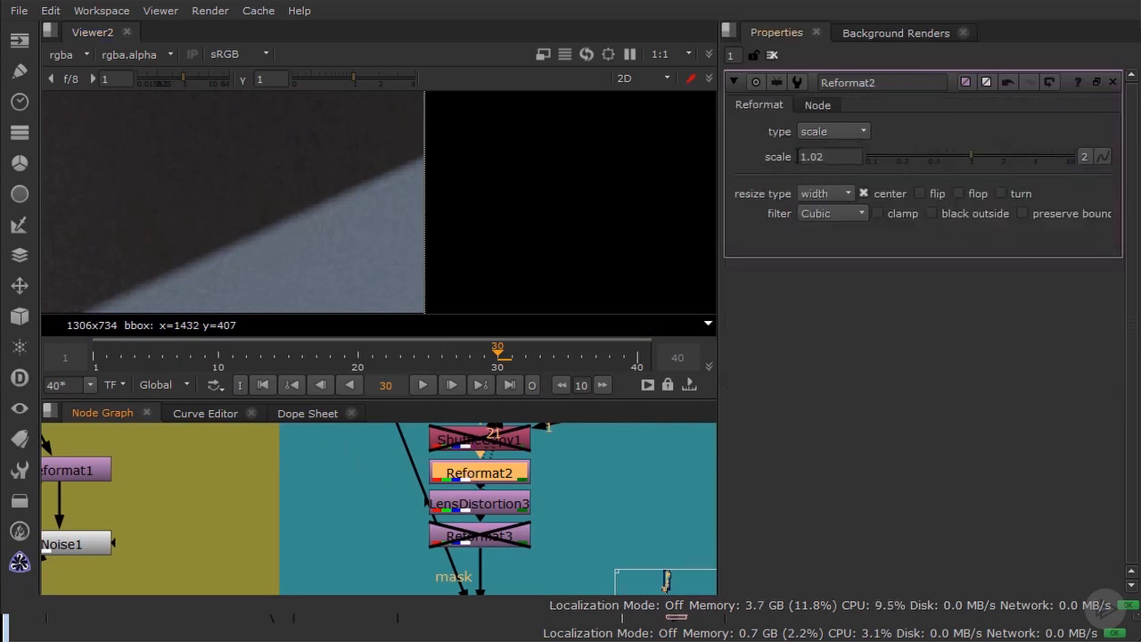
# Step: Assign LensDistortion3 to the second viewer input, open Reformat3's format settings and enable that node
pyautogui.click(470, 507)
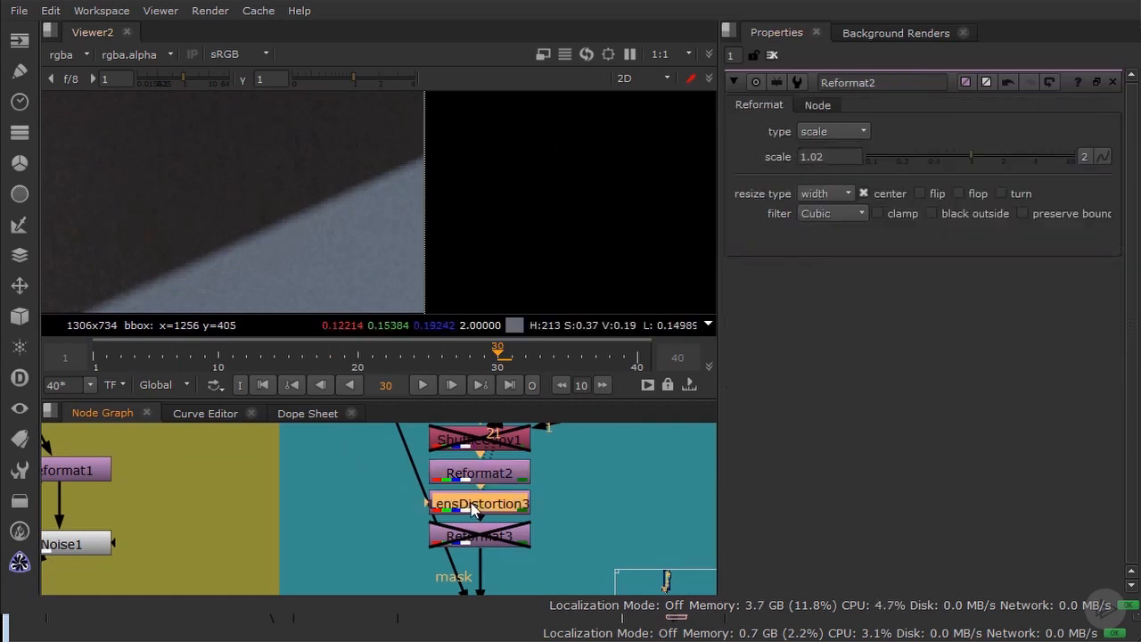
pyautogui.press('2')
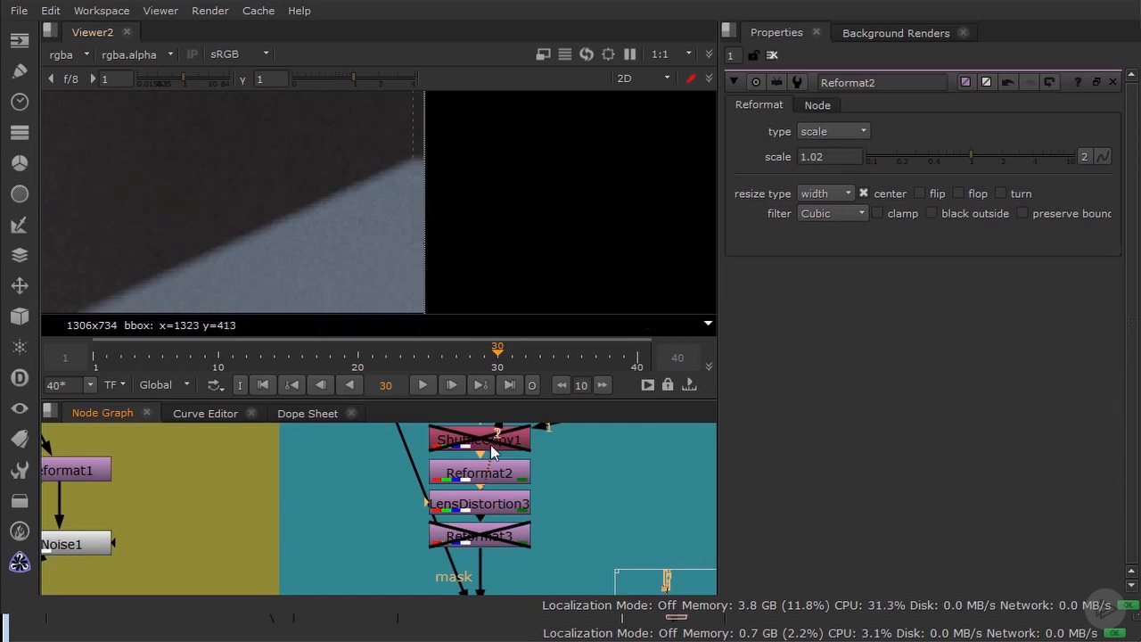
pyautogui.doubleClick(502, 537)
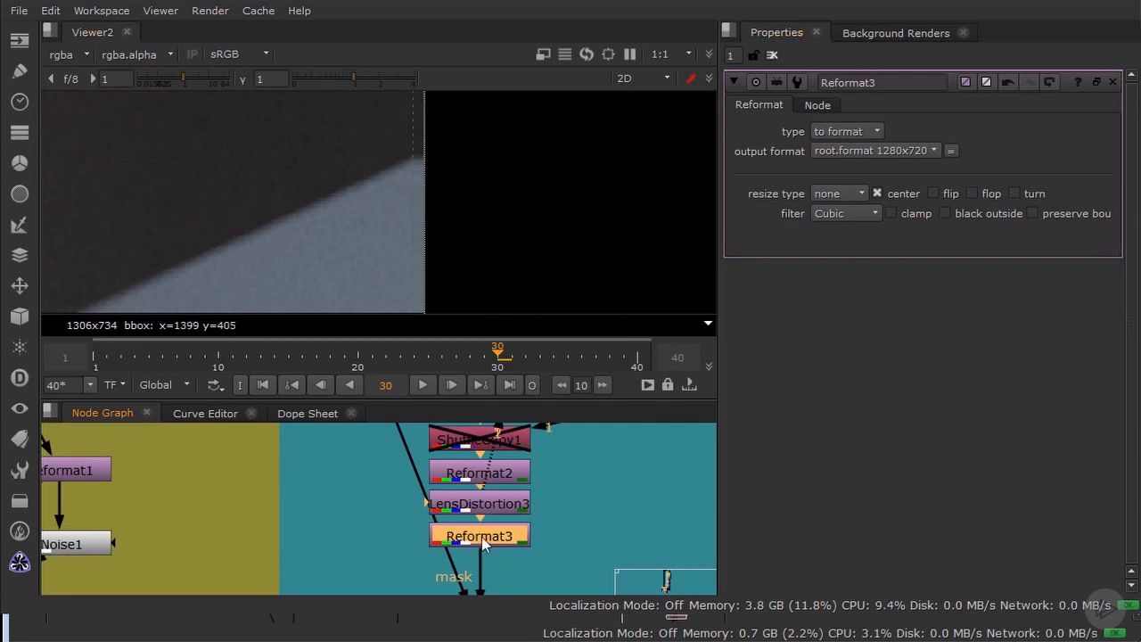
pyautogui.press('d')
pyautogui.press('d')
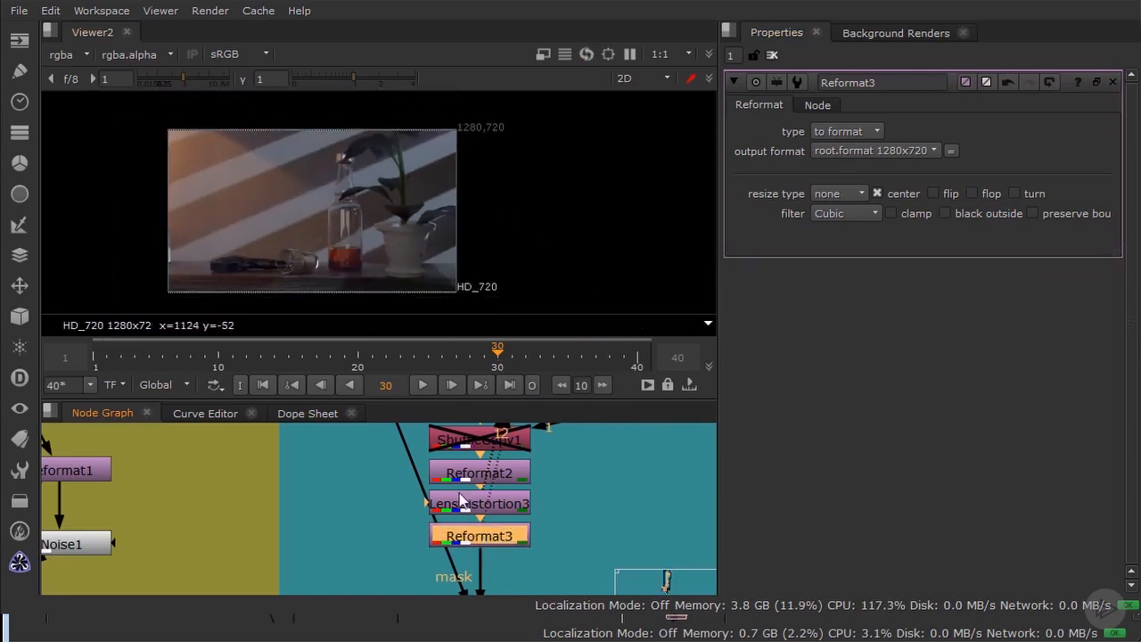
# Step: Select Reformat2, LensDistortion3 and Reformat3 together and compare the full frame with all three disabled and enabled
pyautogui.moveTo(586, 571); pyautogui.dragTo(382, 446)
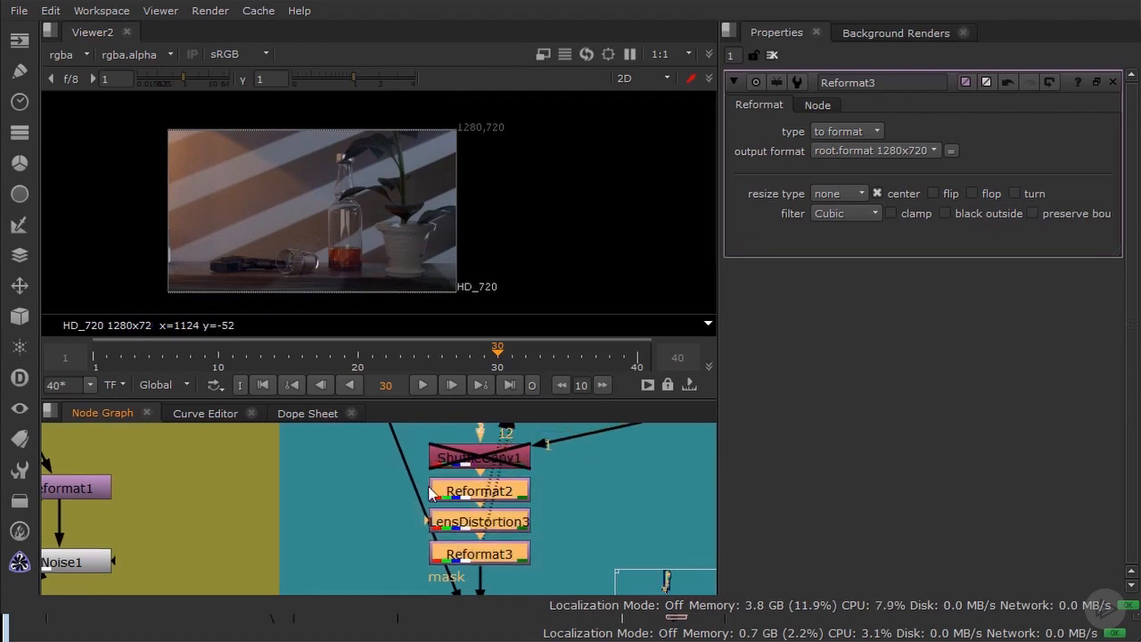
pyautogui.press('d')
pyautogui.press('d')
pyautogui.press('d')
pyautogui.press('d')
pyautogui.press('d')
pyautogui.press('d')
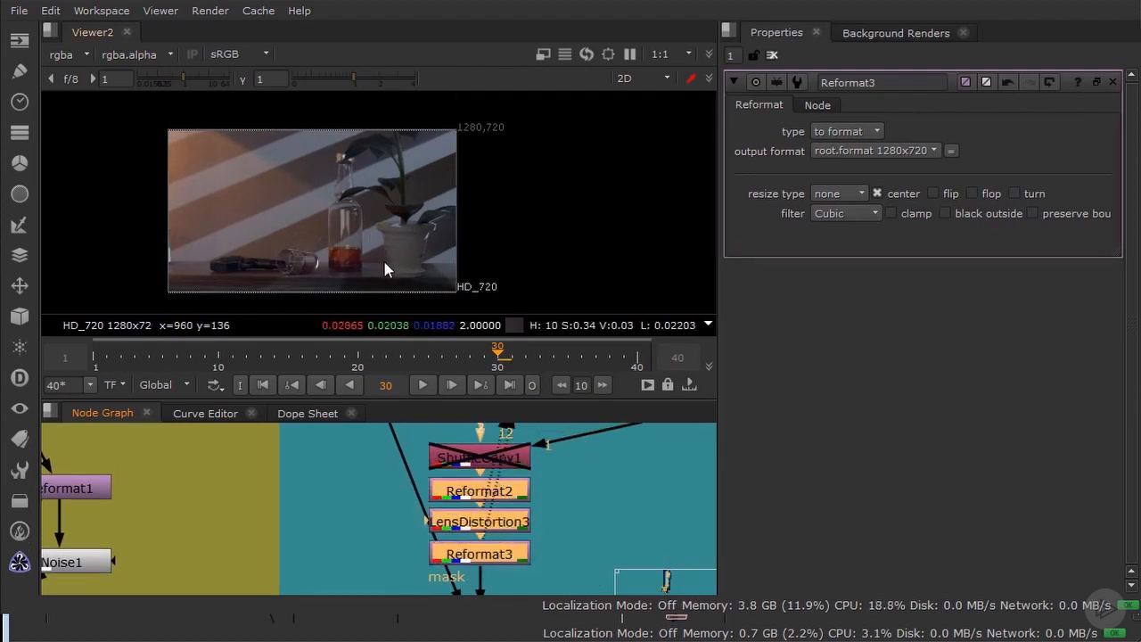
pyautogui.scroll(2, 329, 175)
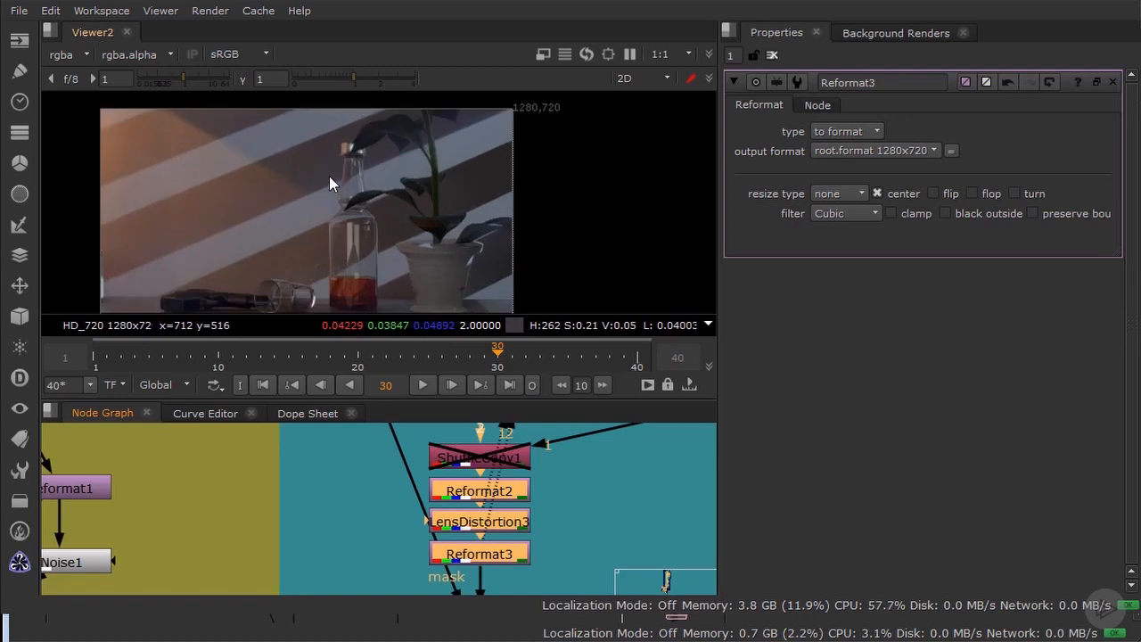
pyautogui.scroll(-3, 560, 471)
pyautogui.scroll(2, 617, 465)
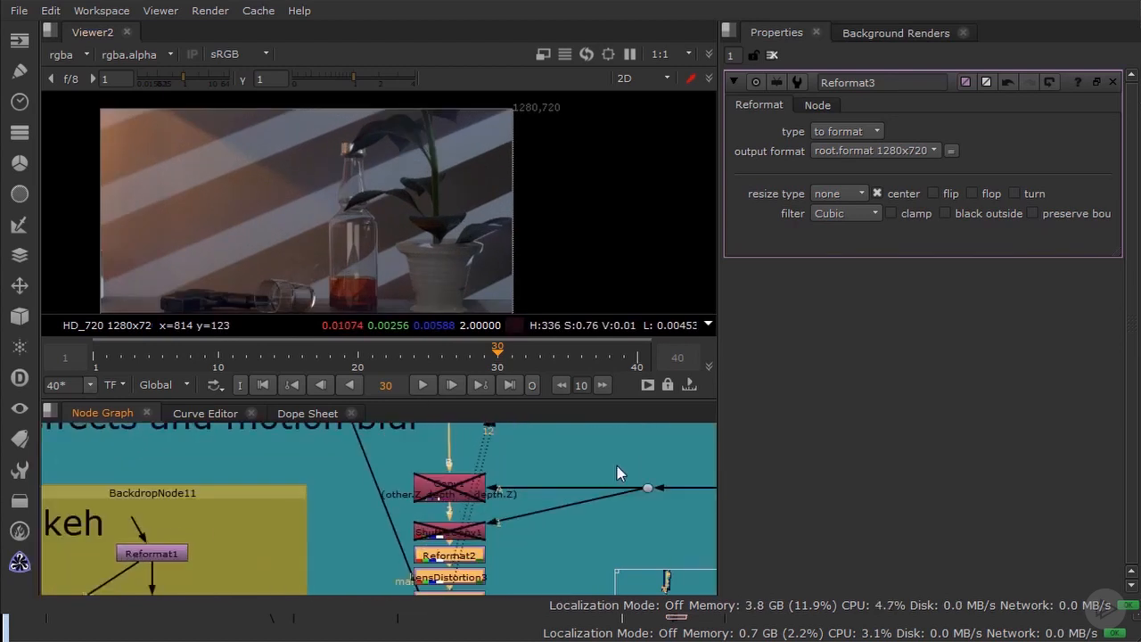
# Step: Enable the Copy1 depth node and ShuffleCopy1, opening ShuffleCopy1's Velocity channel settings
pyautogui.click(449, 490)
pyautogui.press('d')
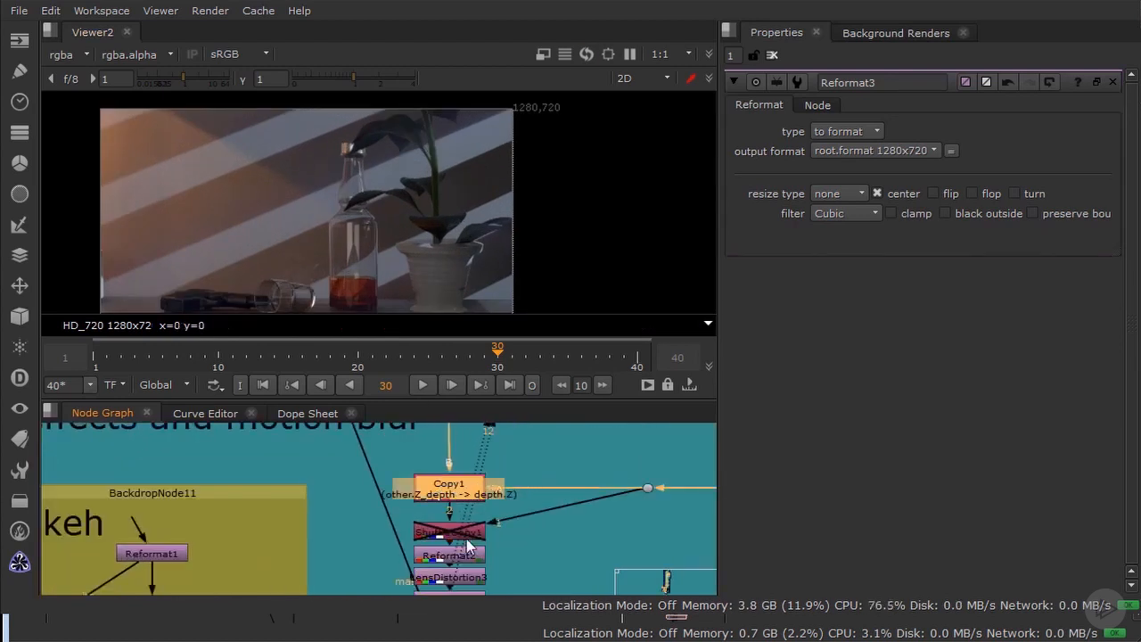
pyautogui.click(460, 534)
pyautogui.doubleClick(460, 534)
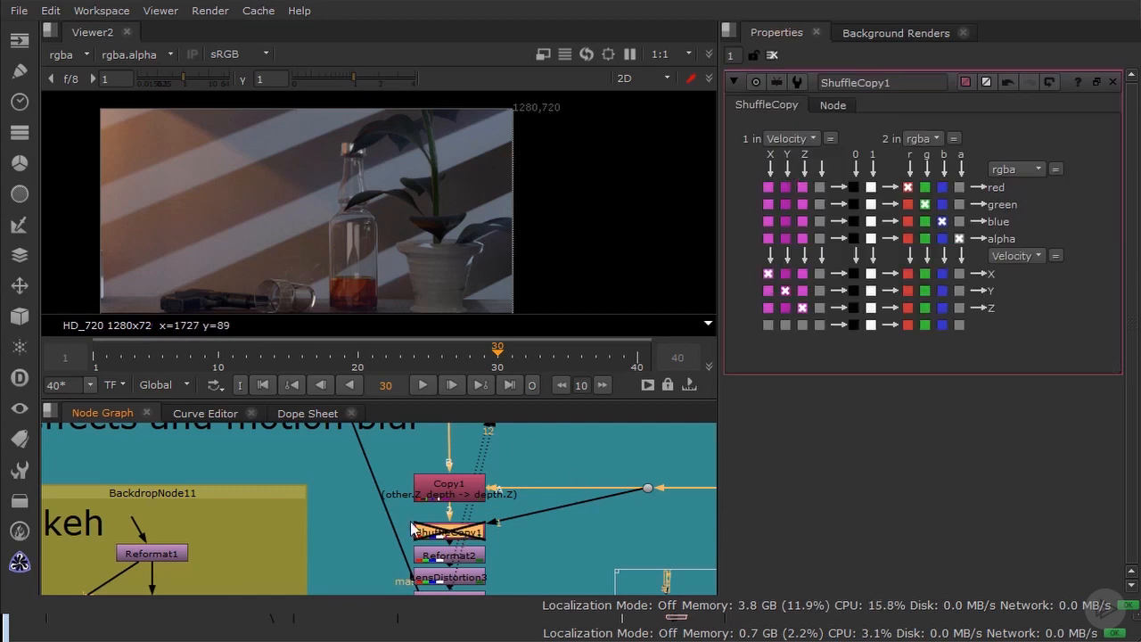
pyautogui.press('d')
# Step: Disable the Grade12 and VectorBlur2_1 nodes below Reformat3
pyautogui.scroll(-3, 497, 505)
pyautogui.moveTo(552, 566); pyautogui.dragTo(464, 467, button='middle')
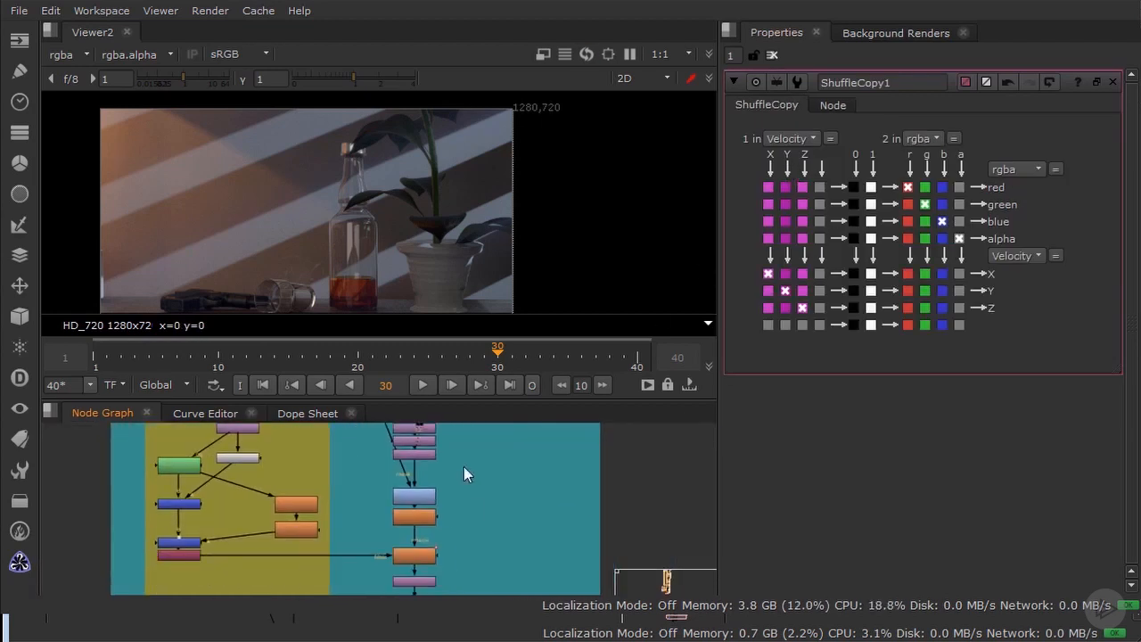
pyautogui.scroll(3, 460, 490)
pyautogui.click(401, 498)
pyautogui.press('d')
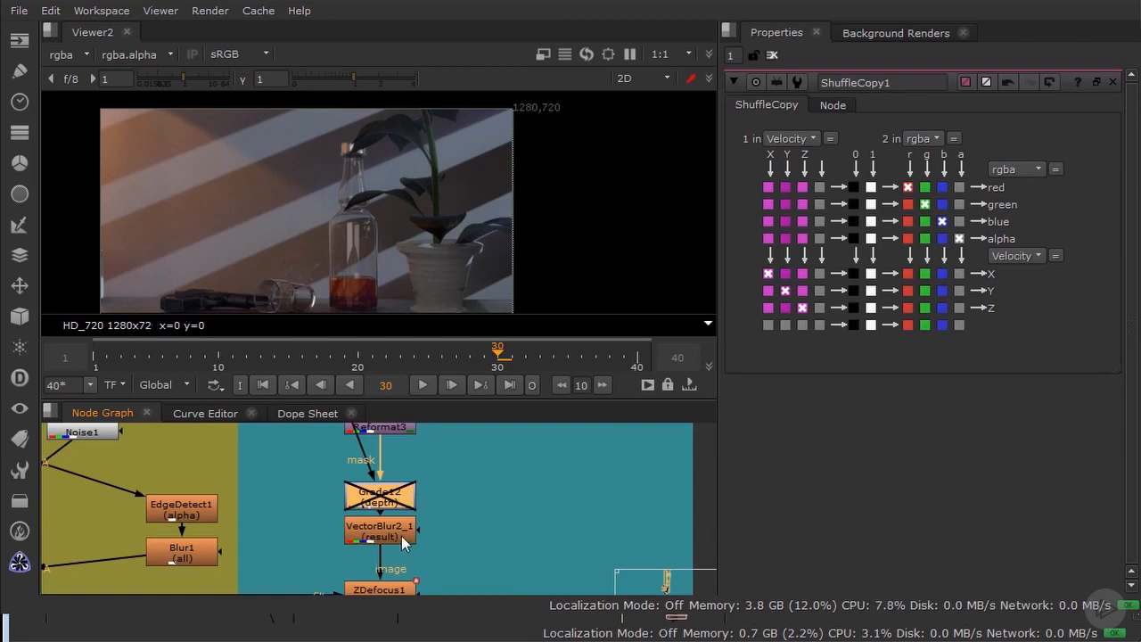
pyautogui.click(383, 534)
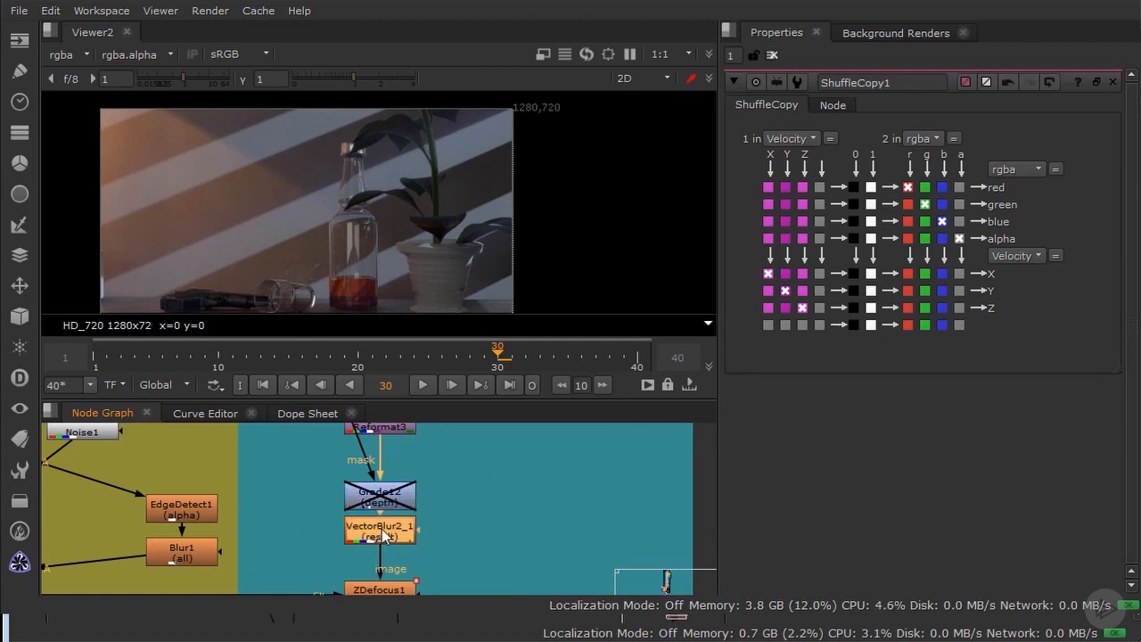
pyautogui.press('d')
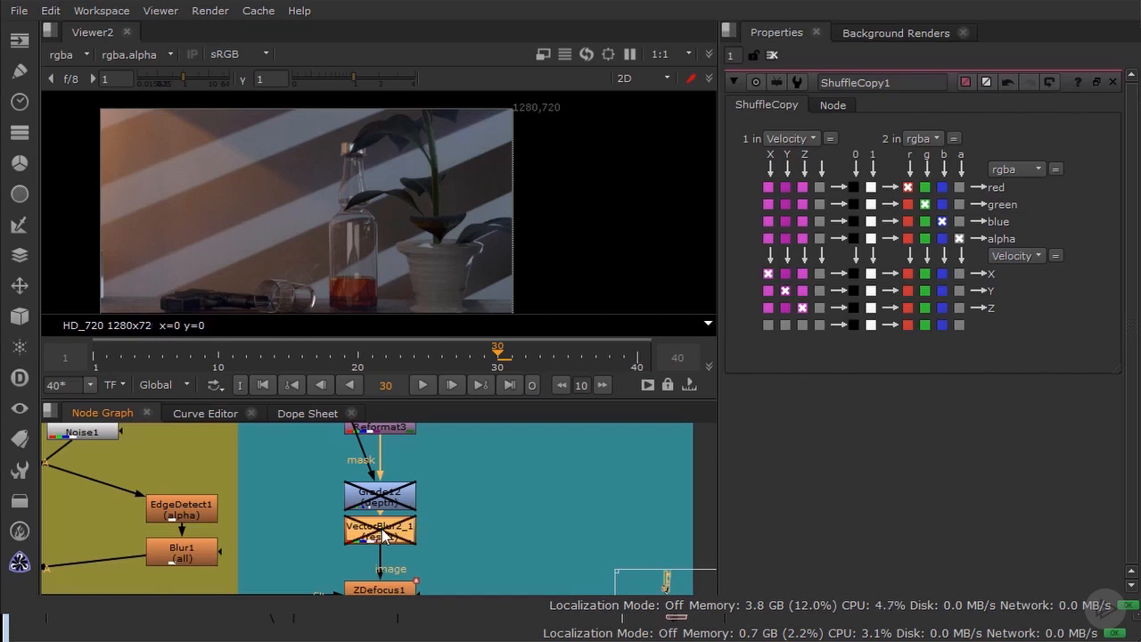
# Step: View the ZDefocus1 node, examine the defocused glass and bottle, and open the node's settings
pyautogui.moveTo(454, 516); pyautogui.dragTo(508, 474, button='middle')
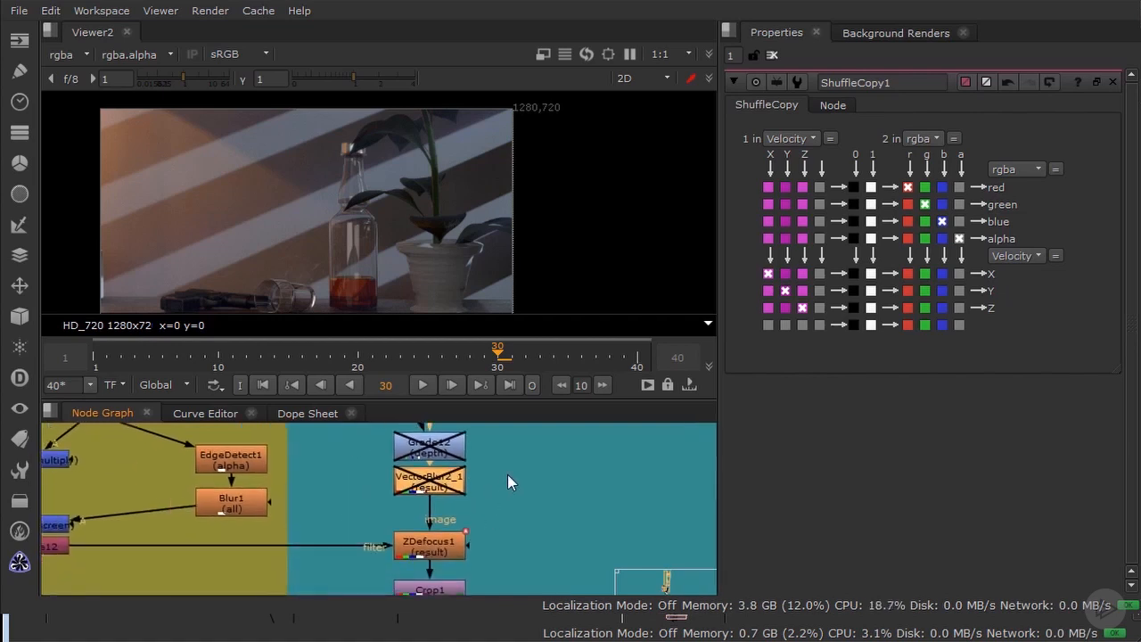
pyautogui.click(432, 544)
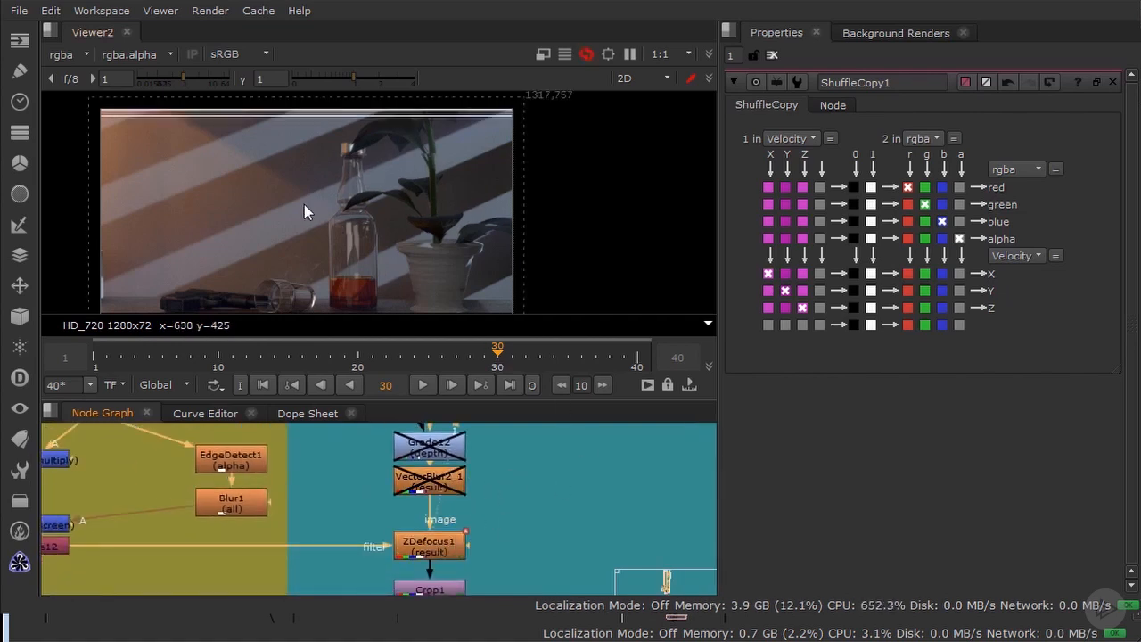
pyautogui.moveTo(301, 267); pyautogui.dragTo(446, 231, button='middle')
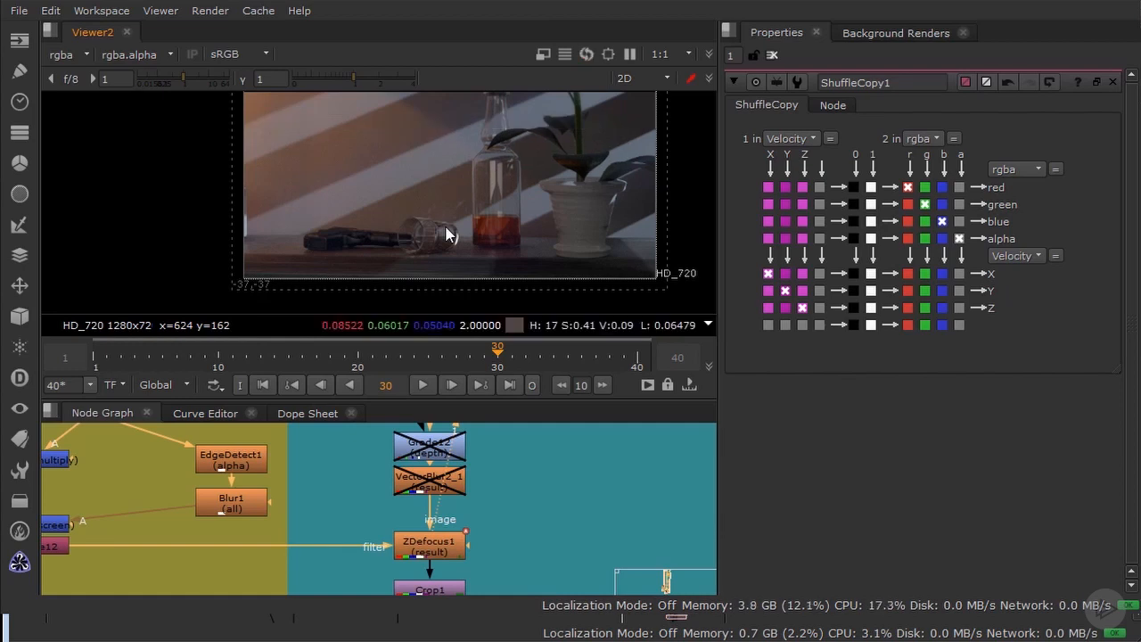
pyautogui.scroll(3, 463, 224)
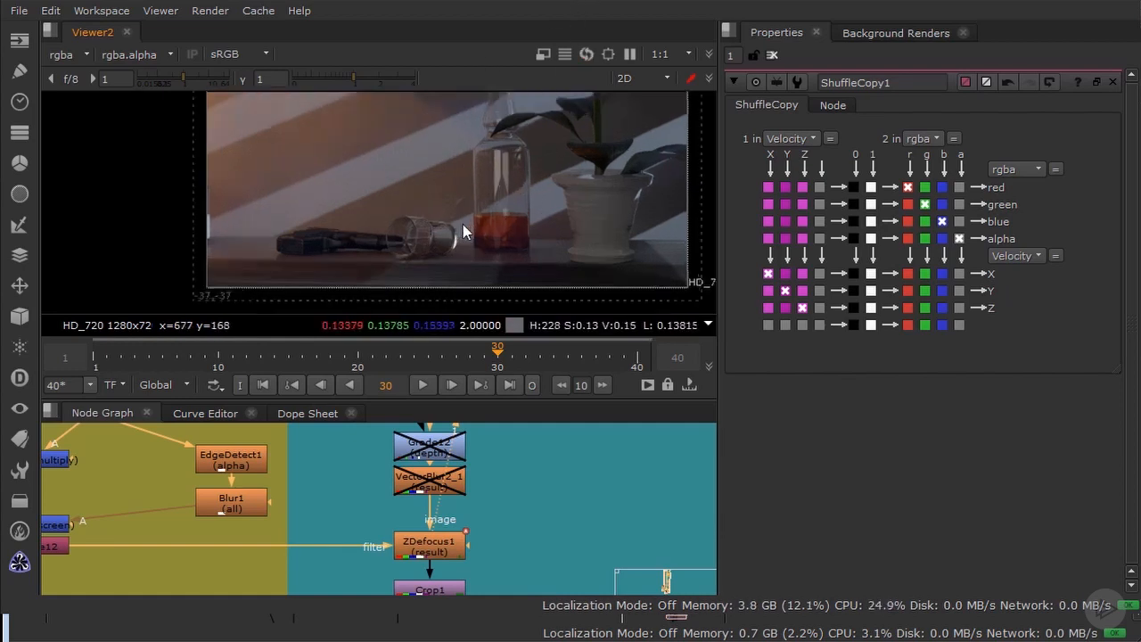
pyautogui.click(435, 554)
pyautogui.doubleClick(420, 545)
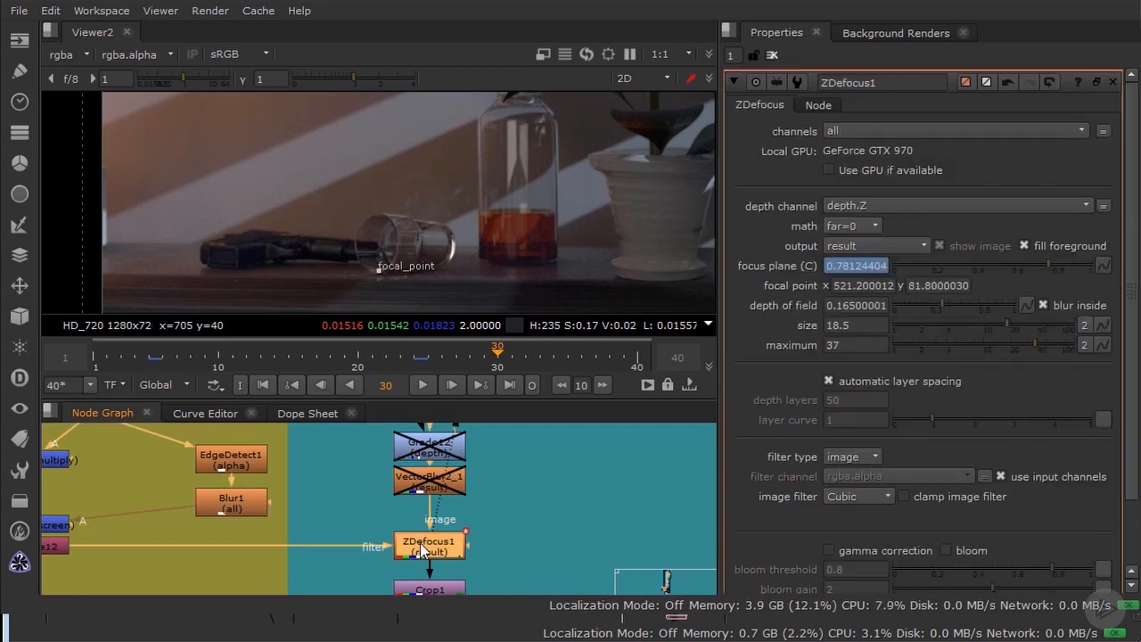
# Step: Preview ZDefocus1 with its output on layer setup, and set the output to focal plane setup
pyautogui.click(861, 248)
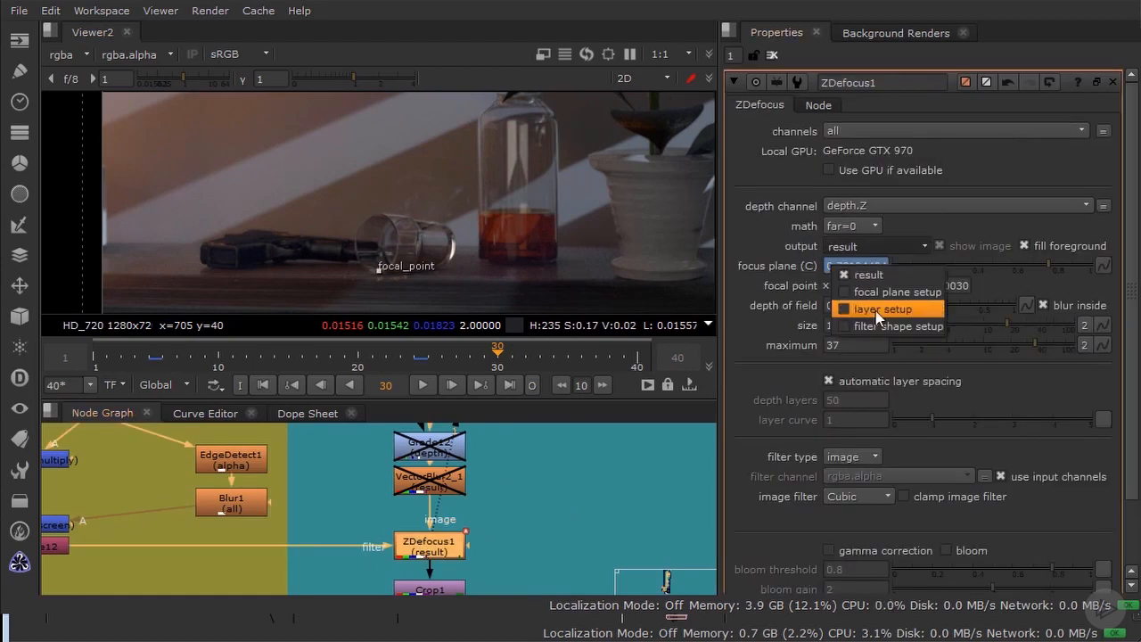
pyautogui.click(881, 309)
pyautogui.click(854, 247)
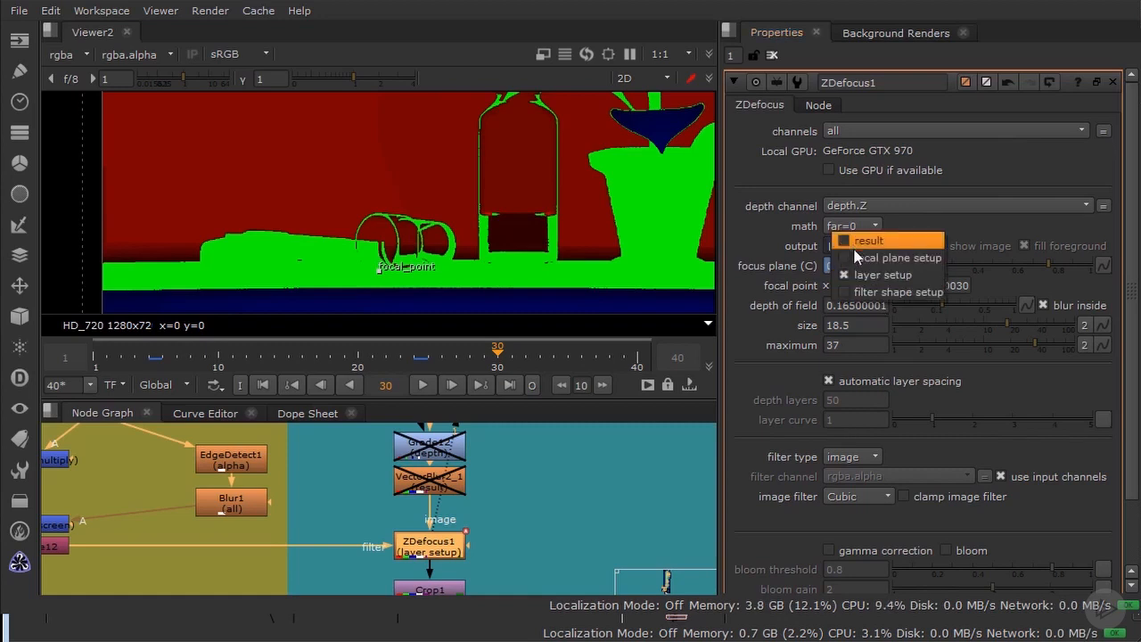
pyautogui.click(861, 256)
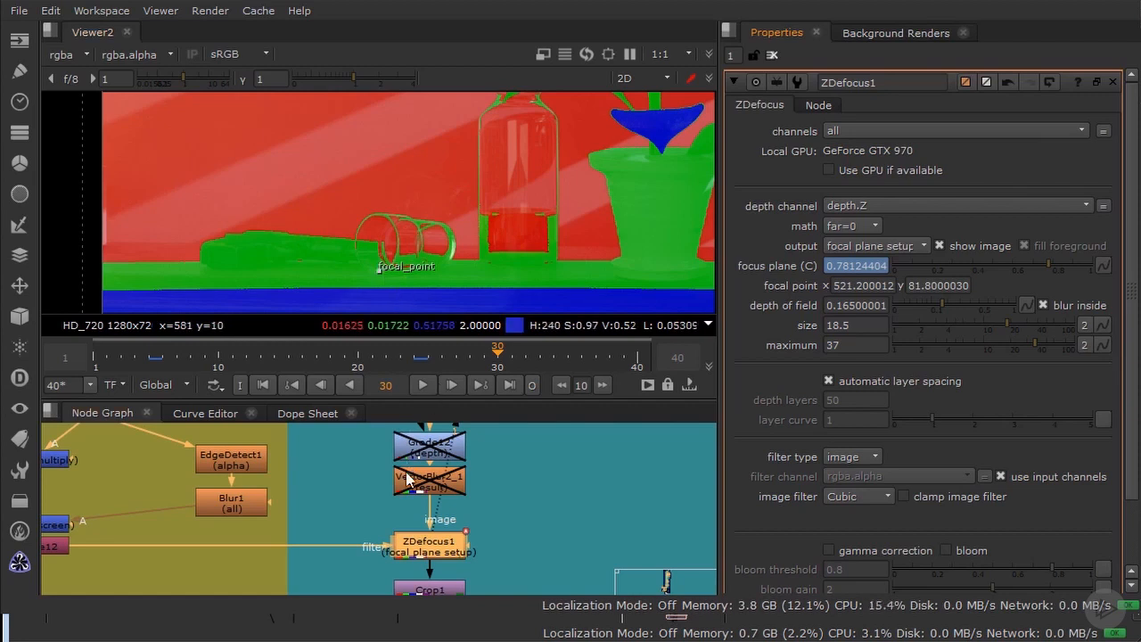
# Step: Locate Grade12 in the lens effects and motion blur group and review its depth channel and mask settings
pyautogui.scroll(-6, 330, 464)
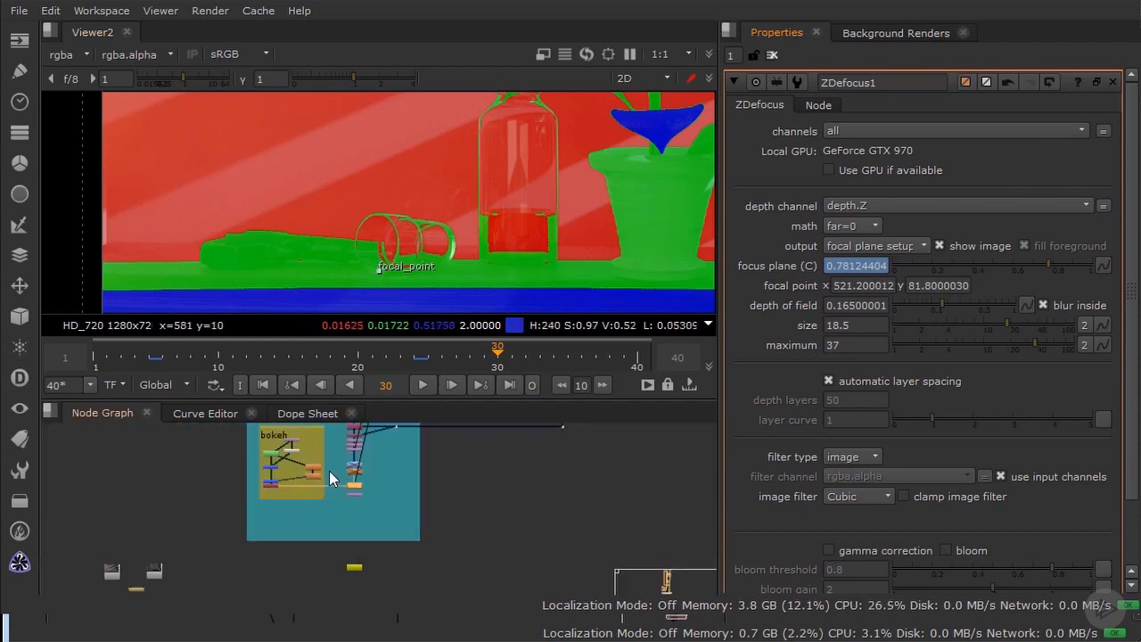
pyautogui.scroll(3, 377, 453)
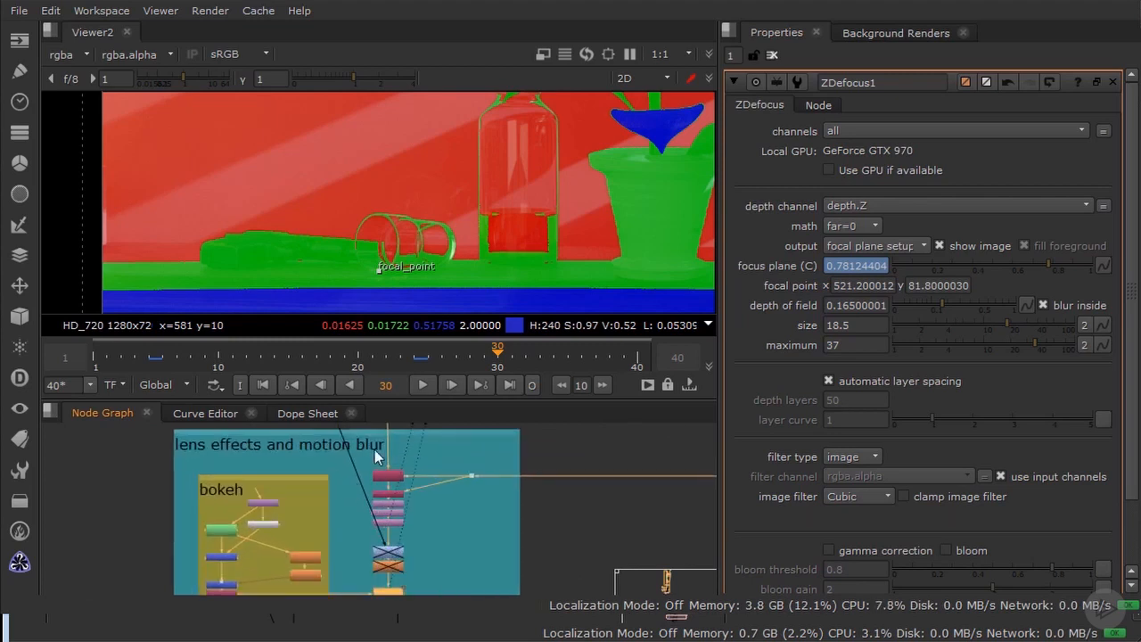
pyautogui.scroll(3, 422, 546)
pyautogui.doubleClick(482, 520)
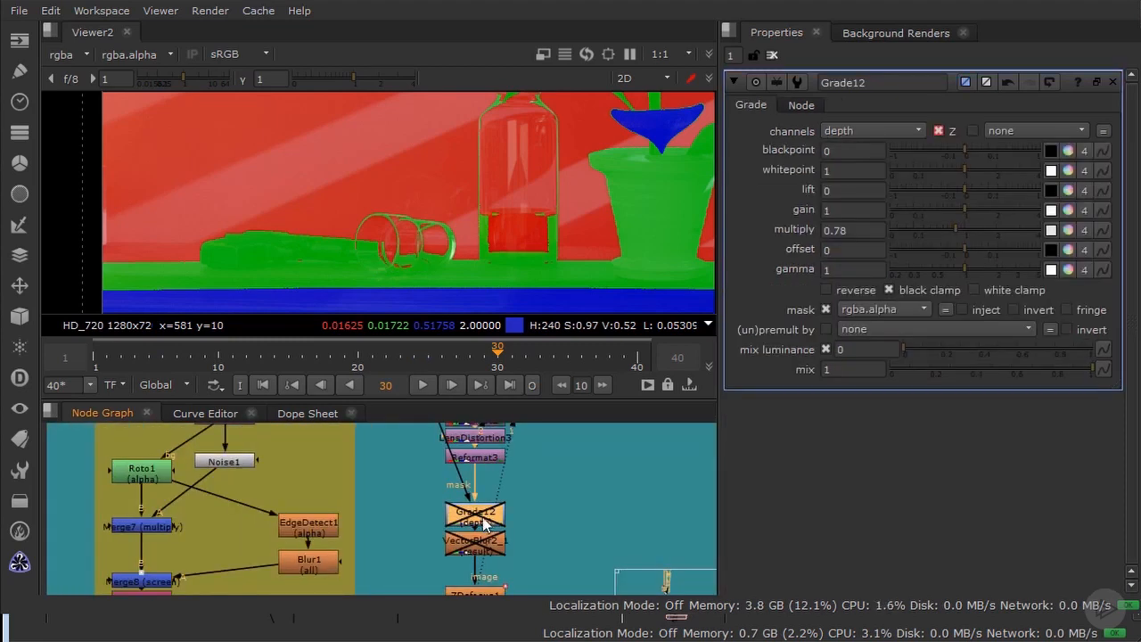
pyautogui.scroll(-6, 441, 505)
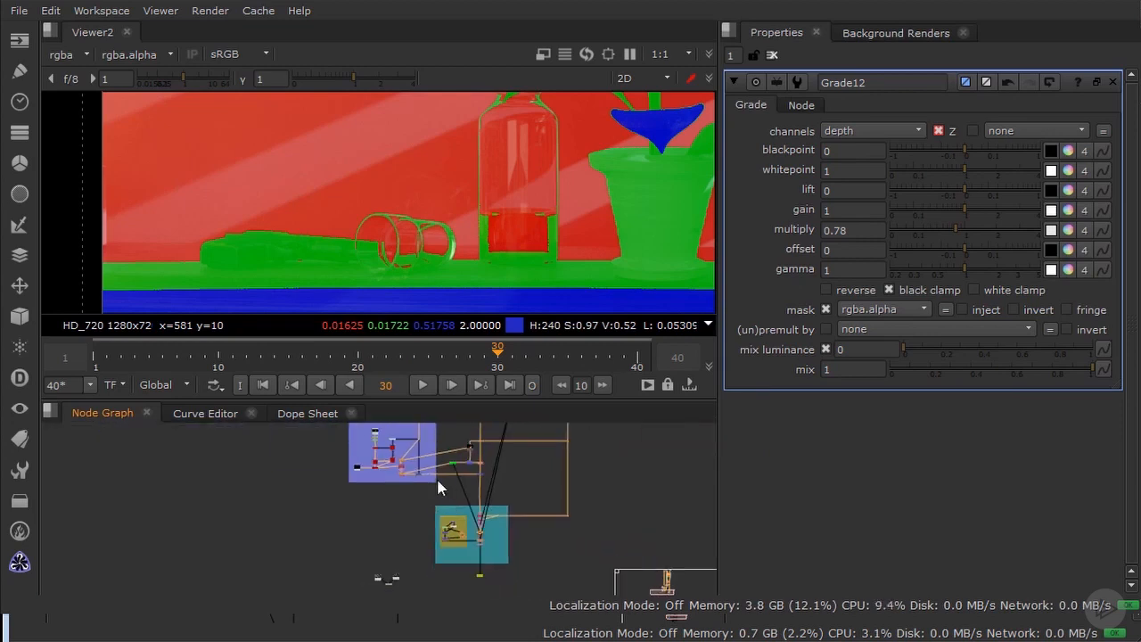
# Step: View the output of the green node outside the purple group that feeds the Grade12 mask
pyautogui.scroll(5, 446, 508)
pyautogui.click(420, 529)
pyautogui.press('1')
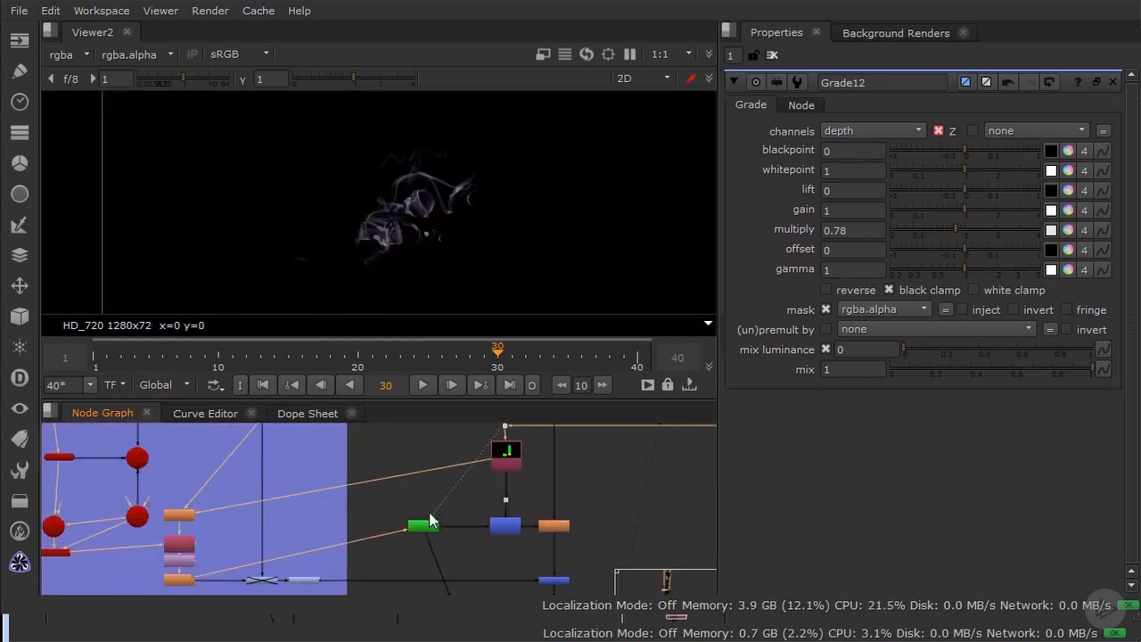
# Step: Re-enable the Grade12 node below Reformat3 in the lens effects and motion blur group
pyautogui.moveTo(391, 594); pyautogui.dragTo(304, 511, button='middle')
pyautogui.moveTo(300, 584); pyautogui.dragTo(309, 512, button='middle')
pyautogui.scroll(4, 310, 513)
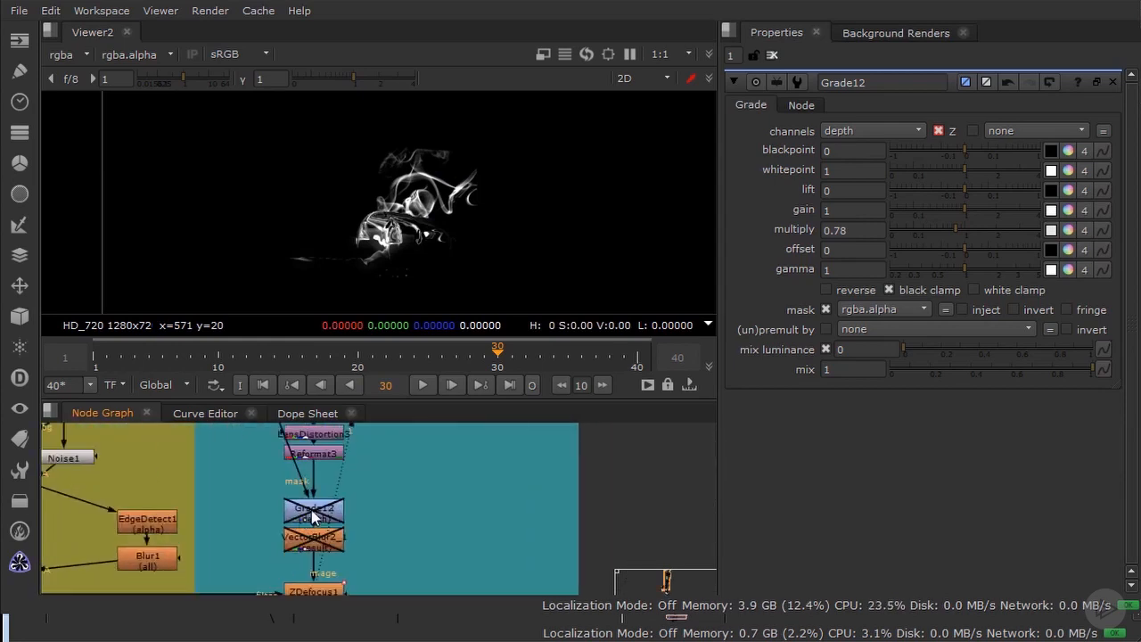
pyautogui.click(313, 510)
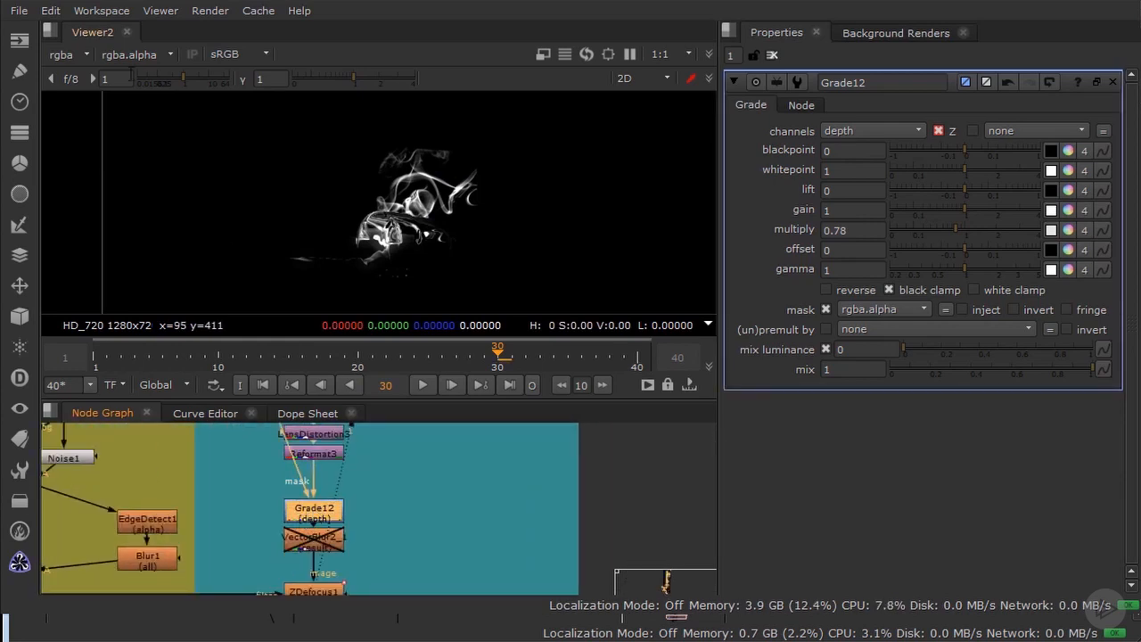
pyautogui.scroll(3, 304, 510)
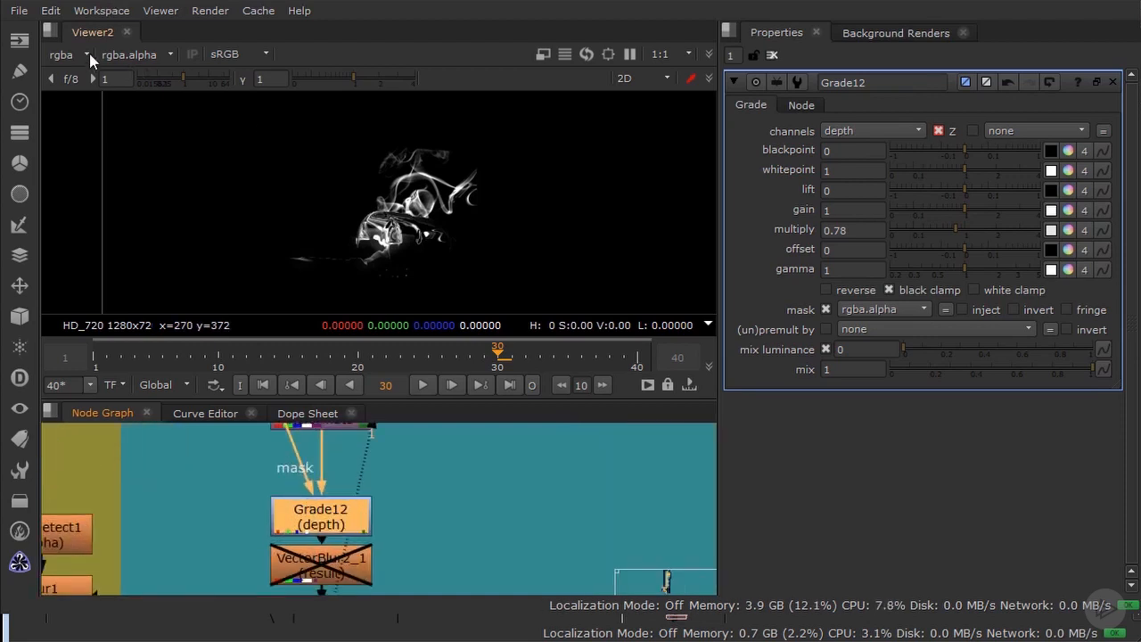
# Step: Display the depth.Z channel and compare the depth around the glass and smoke with Grade12 disabled and enabled
pyautogui.click(150, 55)
pyautogui.click(135, 184)
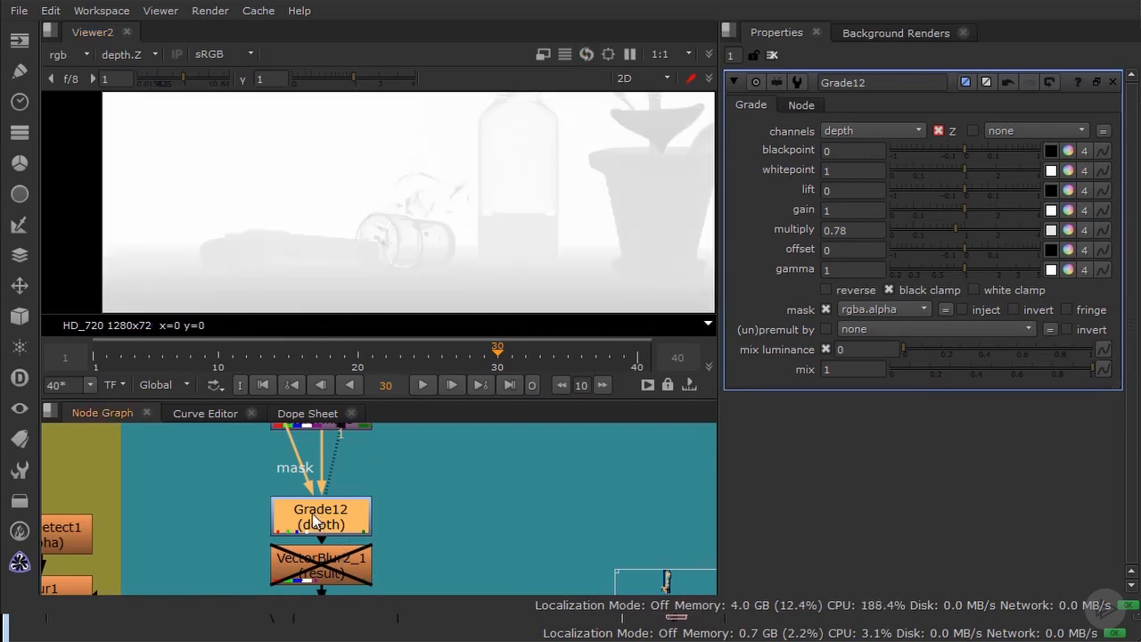
pyautogui.press('d')
pyautogui.scroll(3, 450, 179)
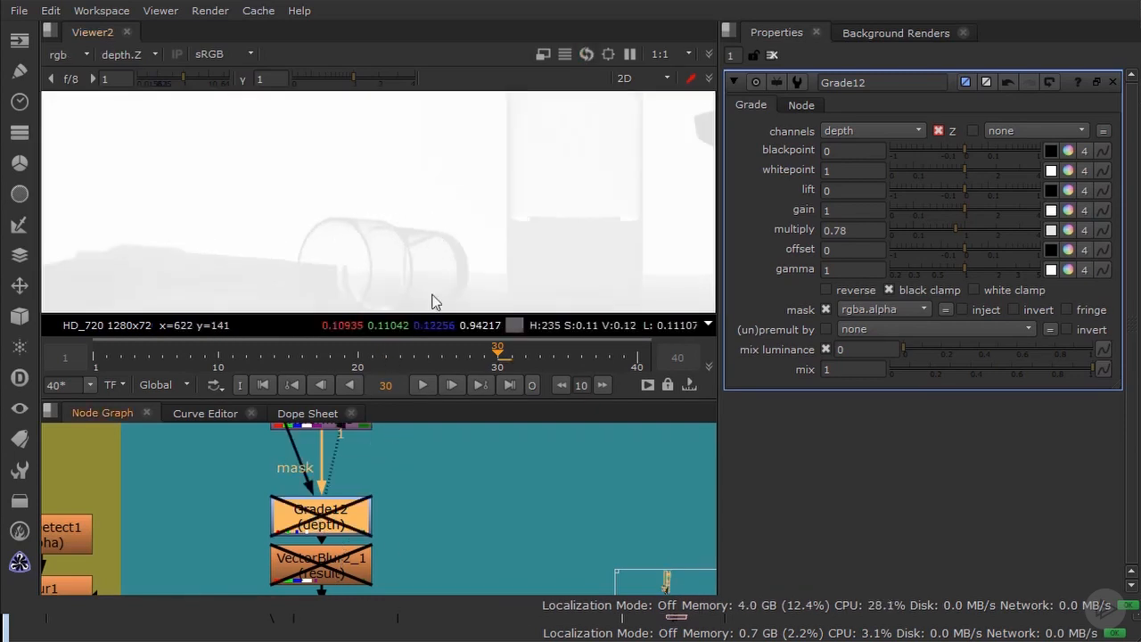
pyautogui.press('d')
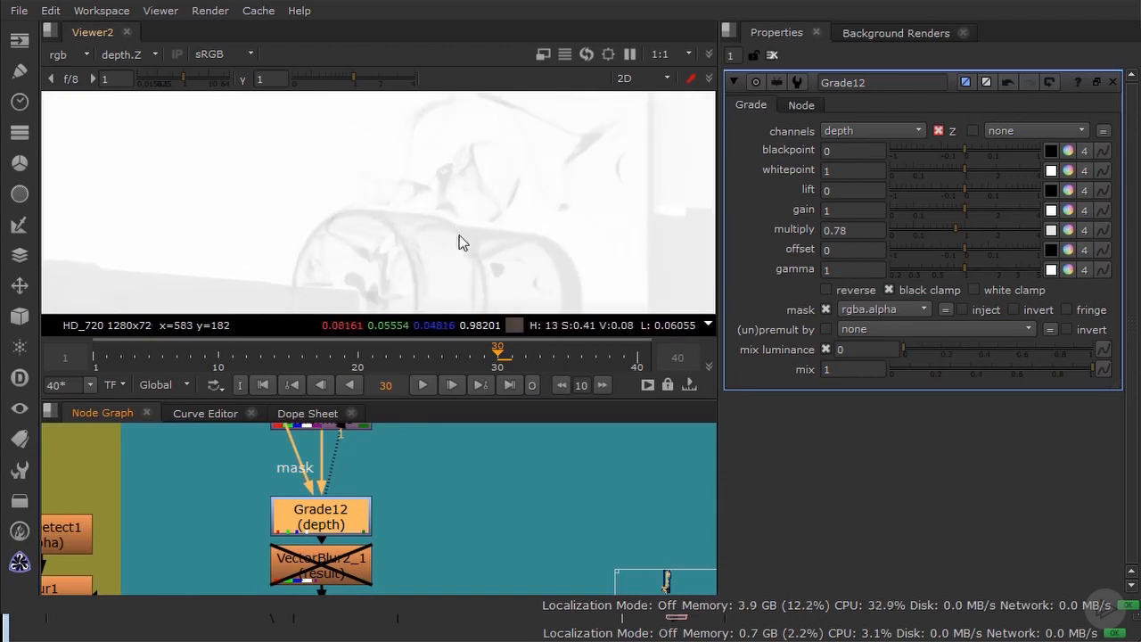
# Step: Switch from the depth display to ZDefocus1's coloured focal plane setup and examine the smoke above the glass
pyautogui.moveTo(366, 565); pyautogui.dragTo(422, 454, button='middle')
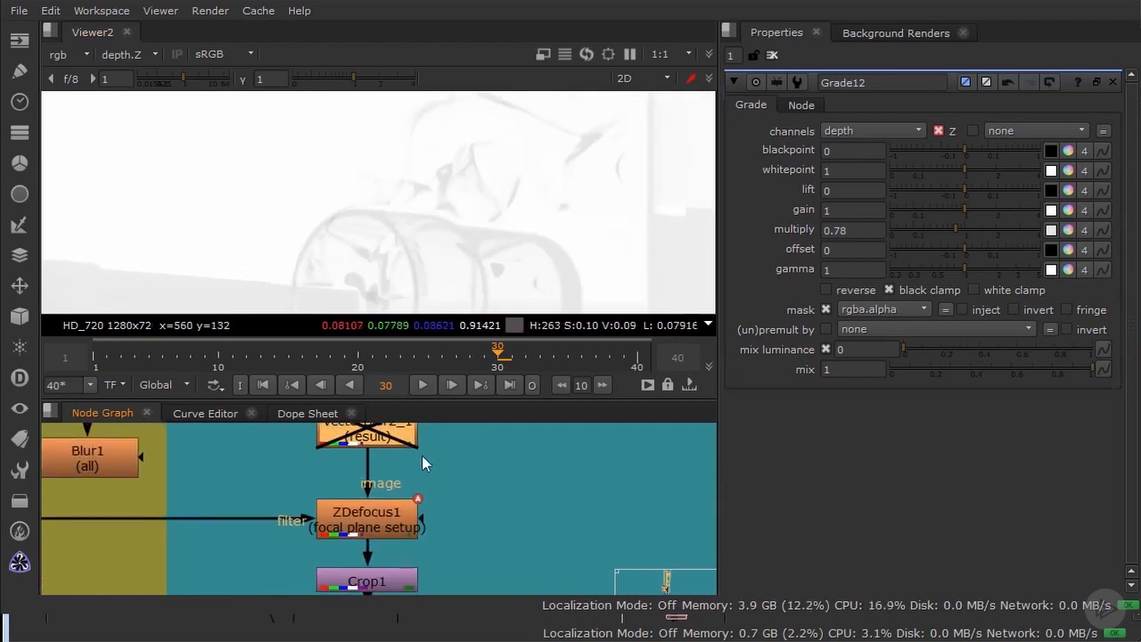
pyautogui.press('a')
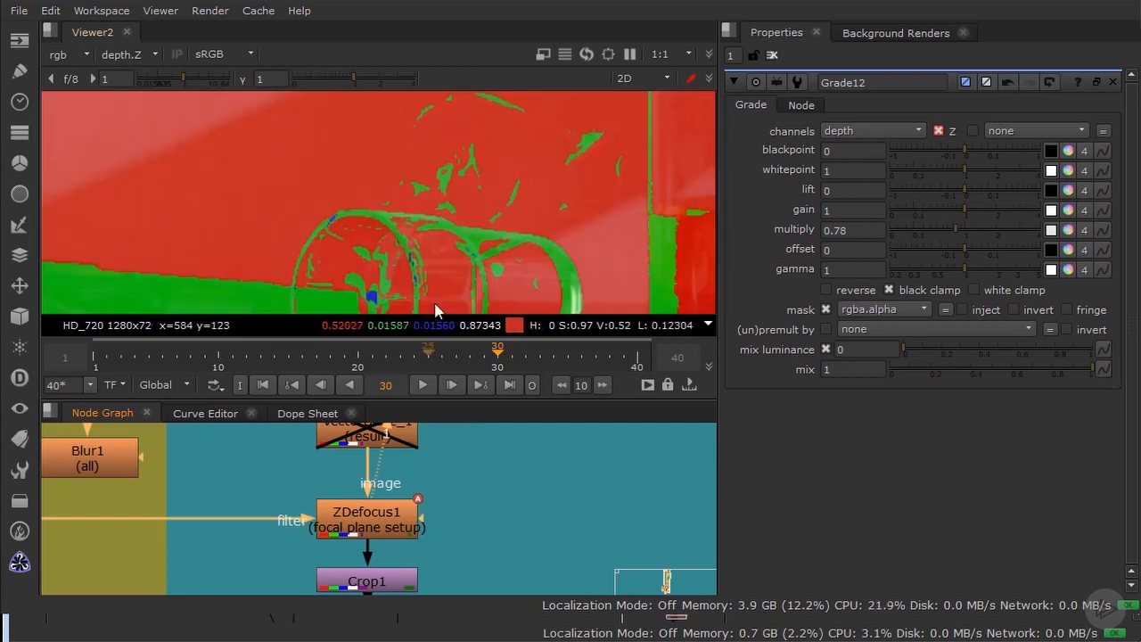
pyautogui.scroll(-3, 474, 227)
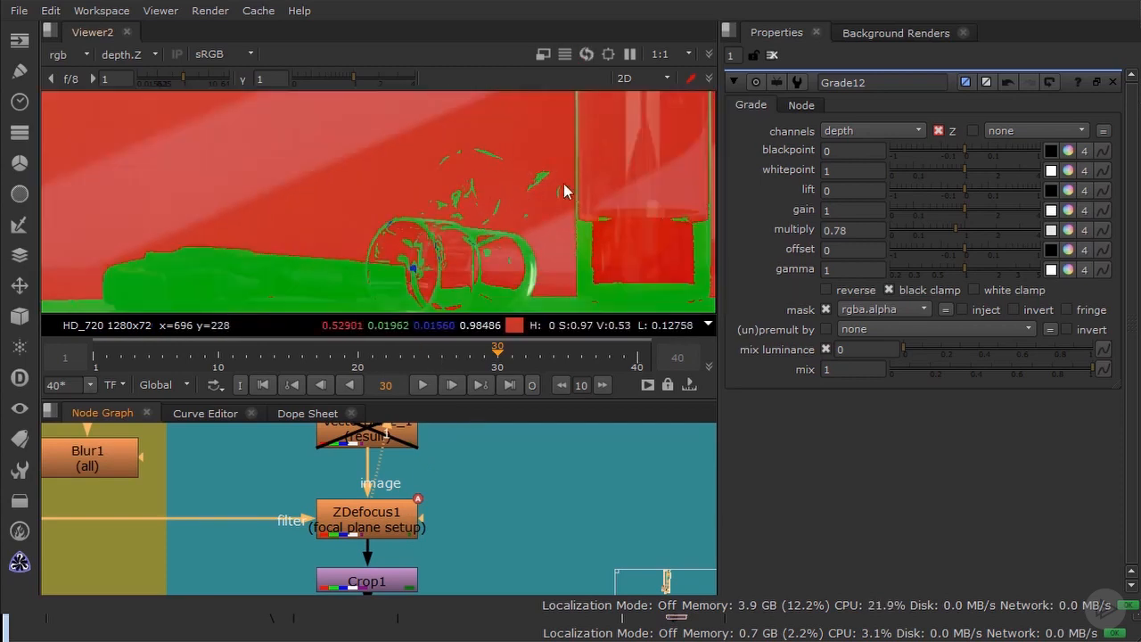
# Step: Set the output of ZDefocus1 to result and examine the defocus on the smoke and glass
pyautogui.doubleClick(350, 524)
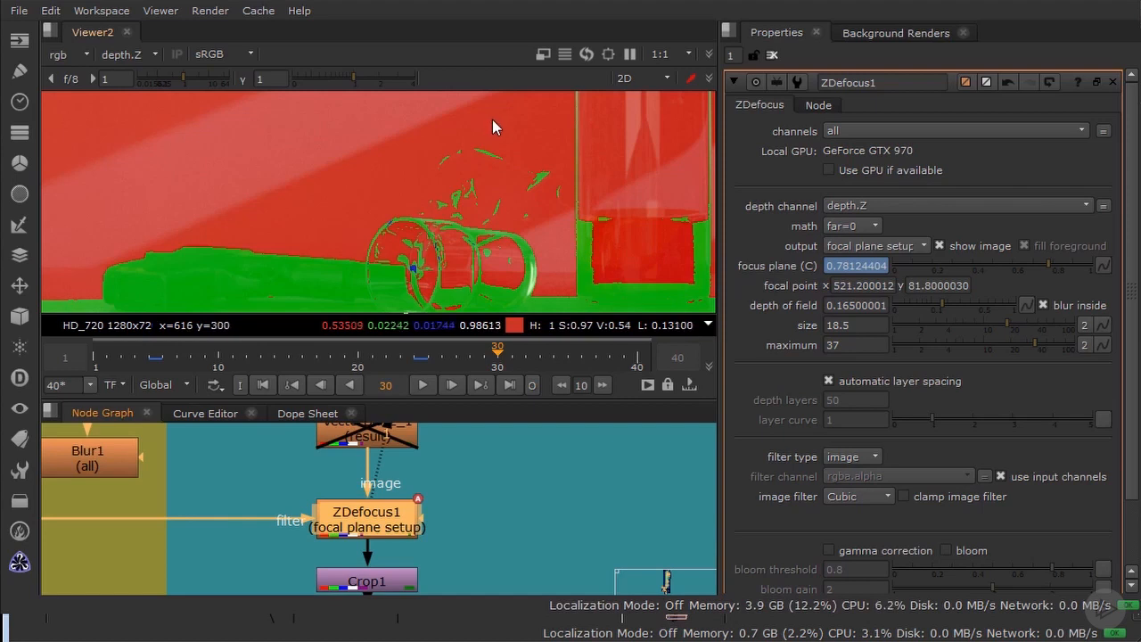
pyautogui.click(830, 247)
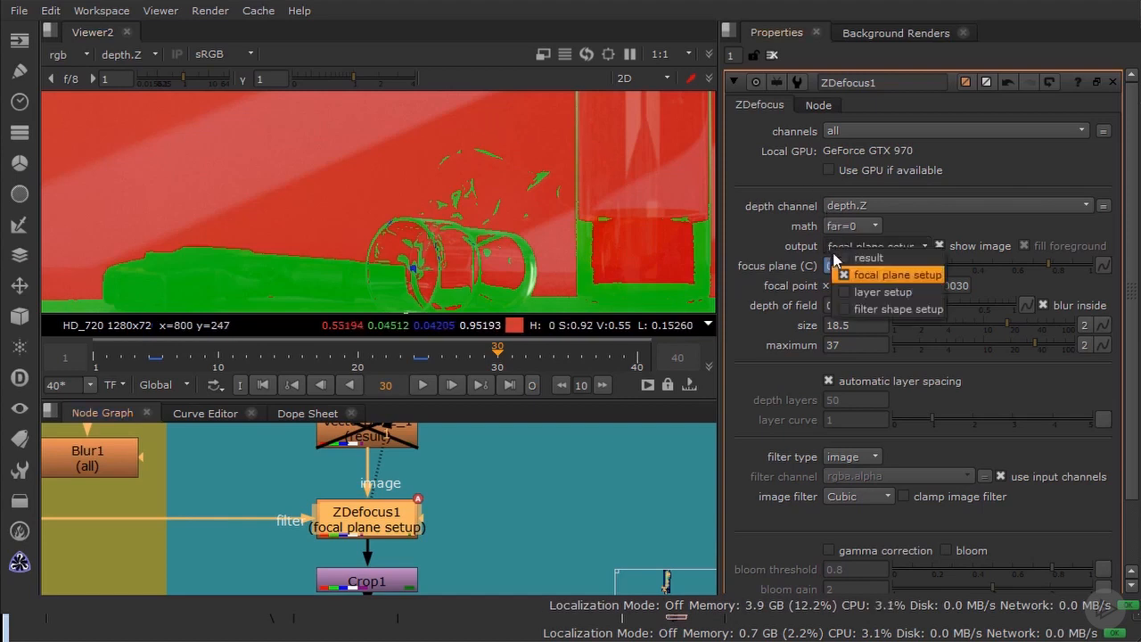
pyautogui.click(864, 257)
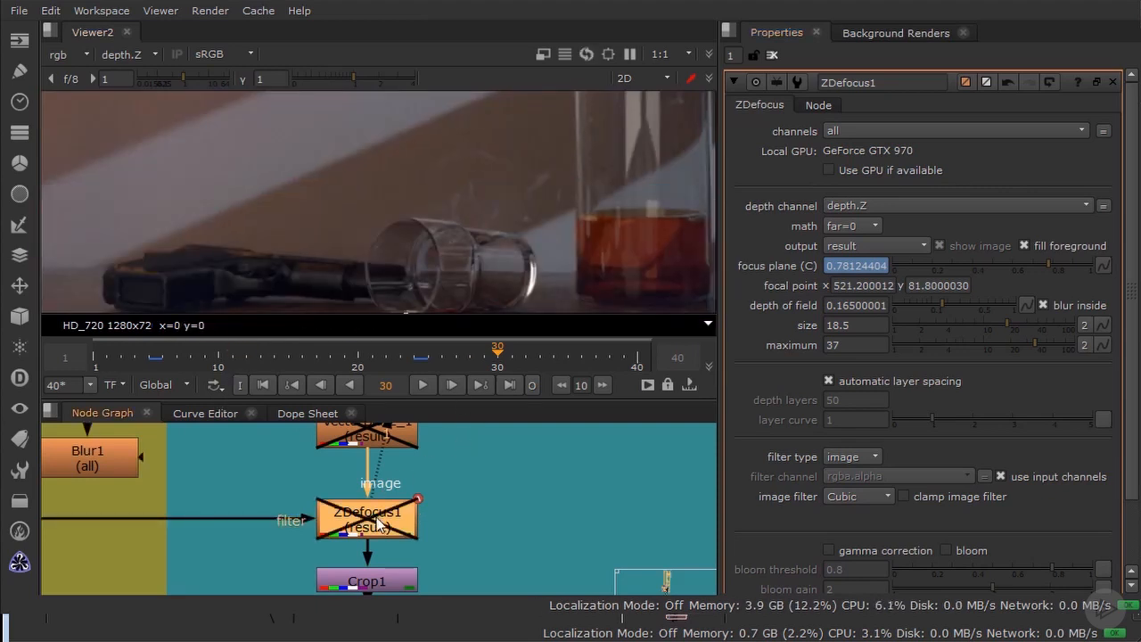
pyautogui.scroll(3, 493, 212)
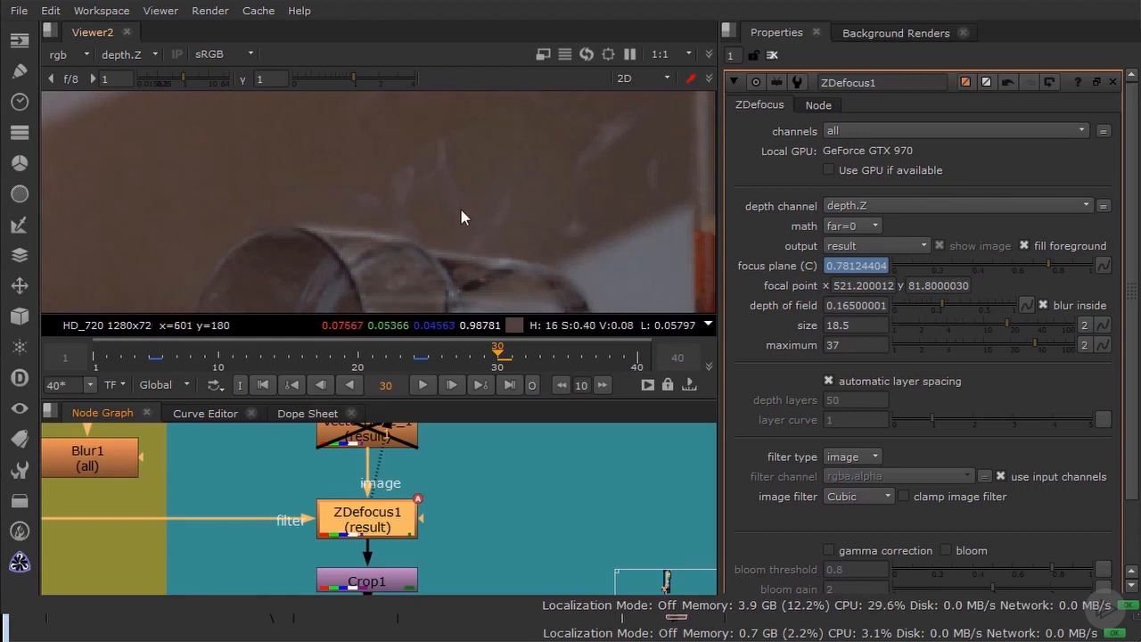
pyautogui.scroll(-3, 461, 210)
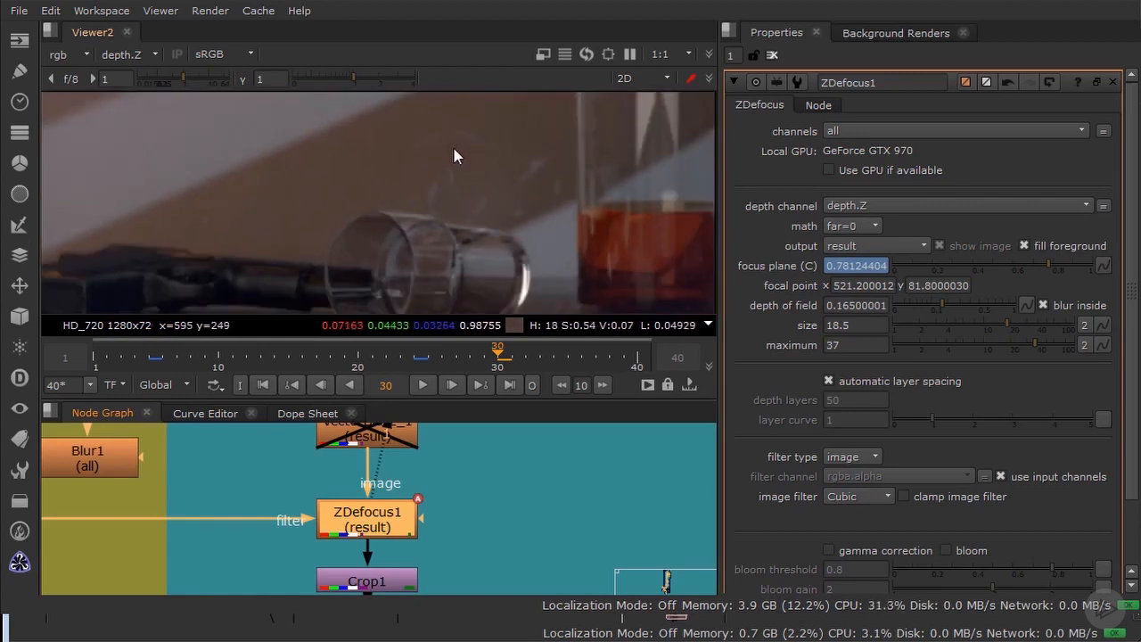
pyautogui.scroll(-1, 479, 248)
pyautogui.scroll(-2, 498, 506)
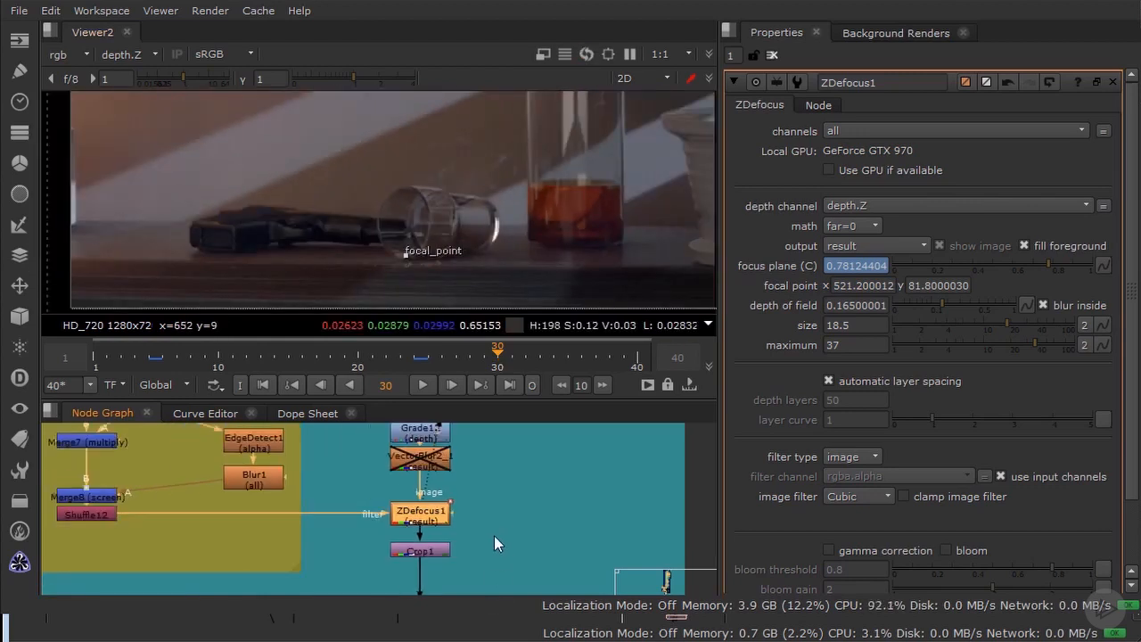
# Step: Re-enable the VectorBlur2_1 node above ZDefocus1 and view the whole composite frame
pyautogui.click(414, 453)
pyautogui.press('d')
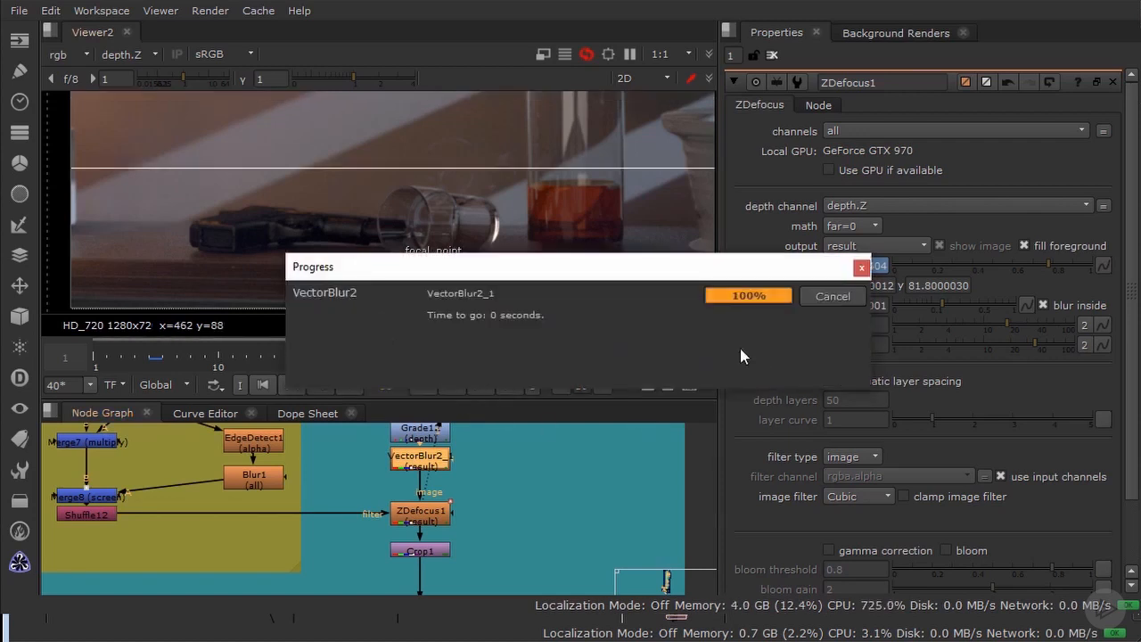
pyautogui.scroll(-5, 500, 517)
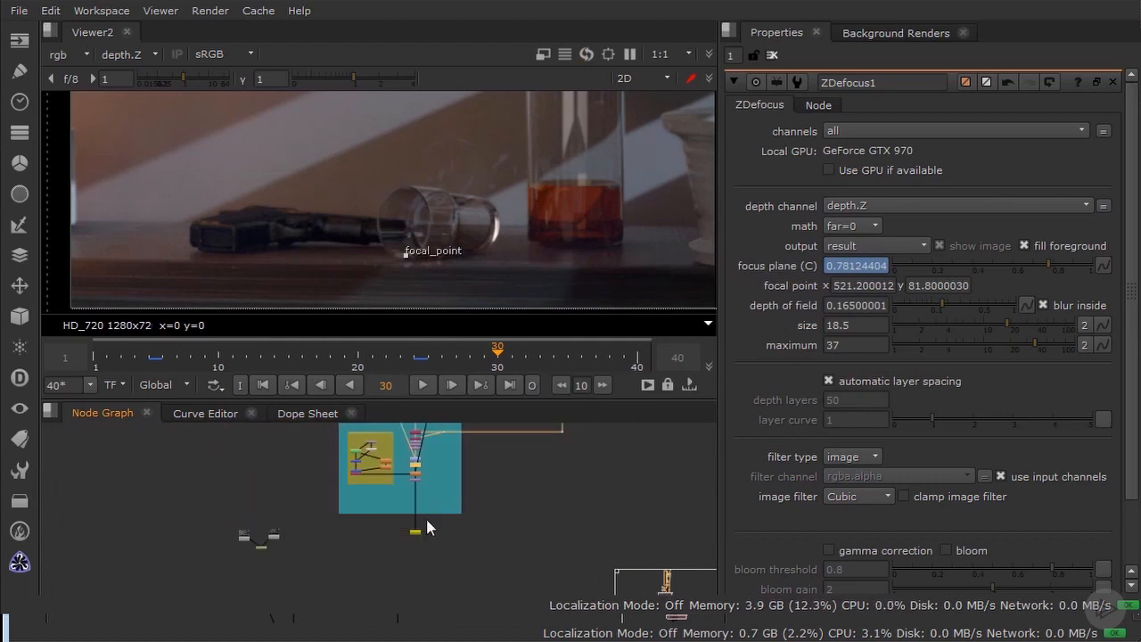
pyautogui.scroll(3, 480, 522)
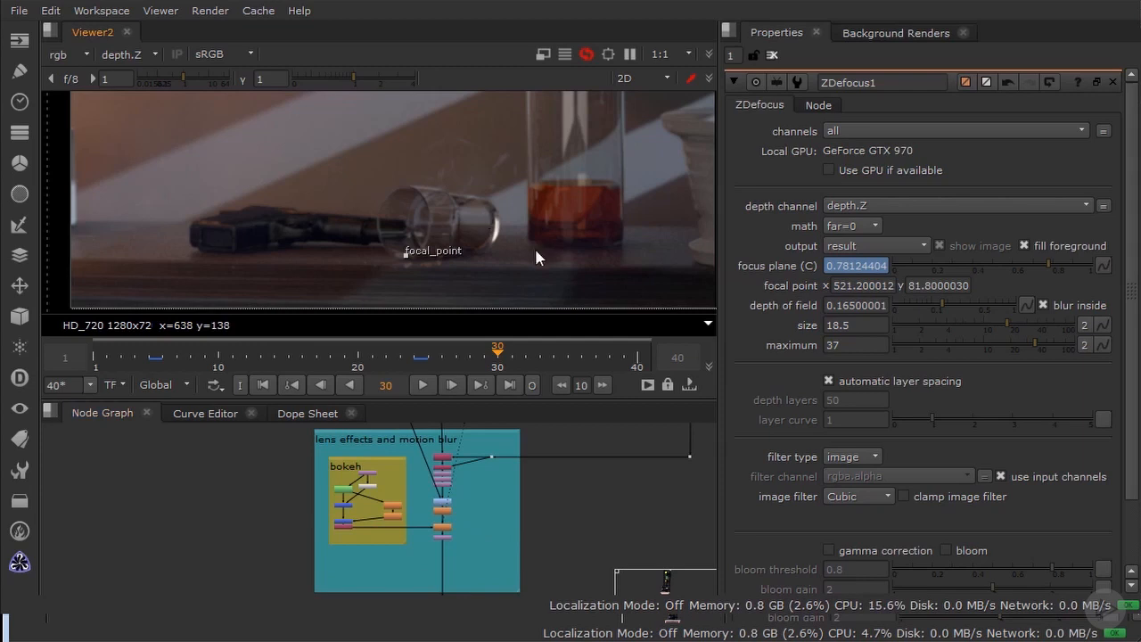
pyautogui.press('f')
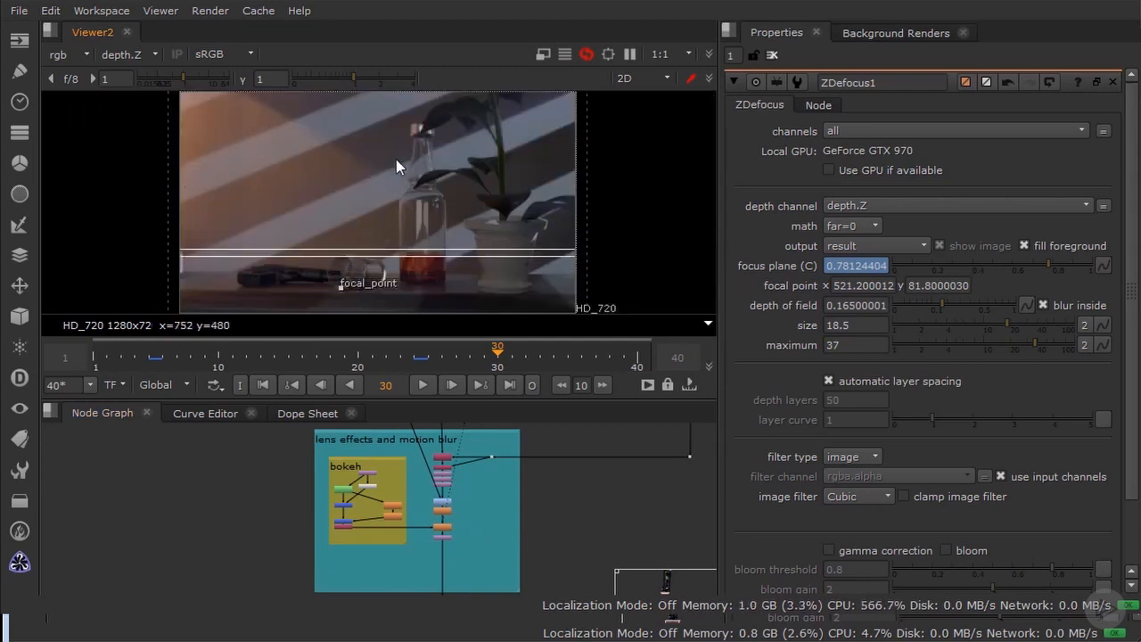